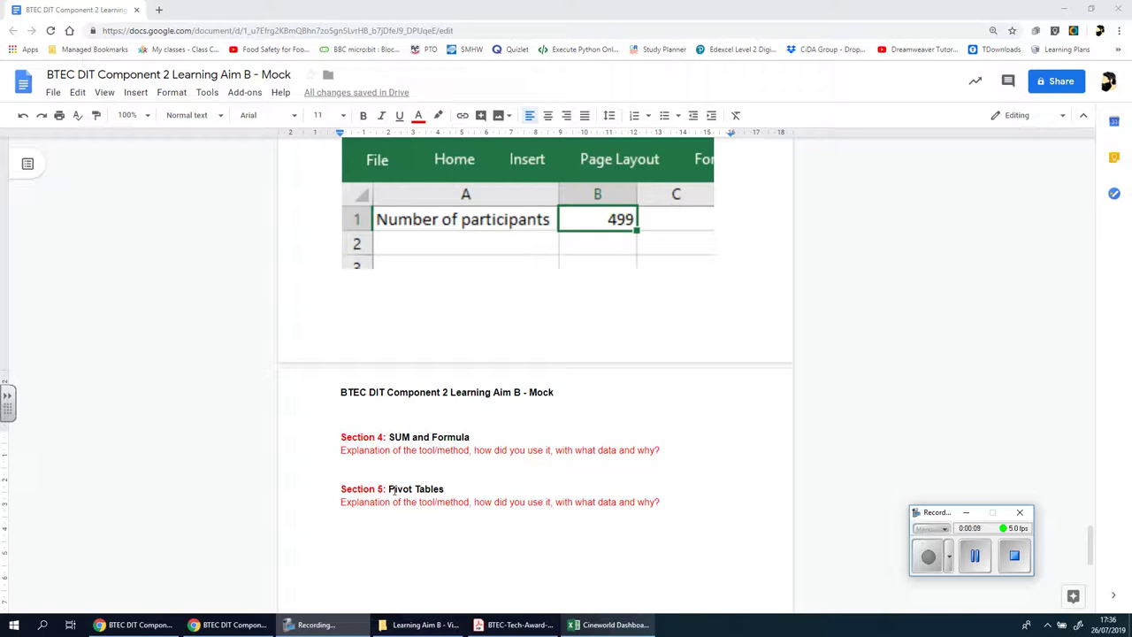
# - Review the Section 4 SUM and Formula and Section 5 Pivot Tables headings and prompts, along with the Section 3 COUNTA example
pyautogui.moveTo(389, 489); pyautogui.dragTo(444, 489)
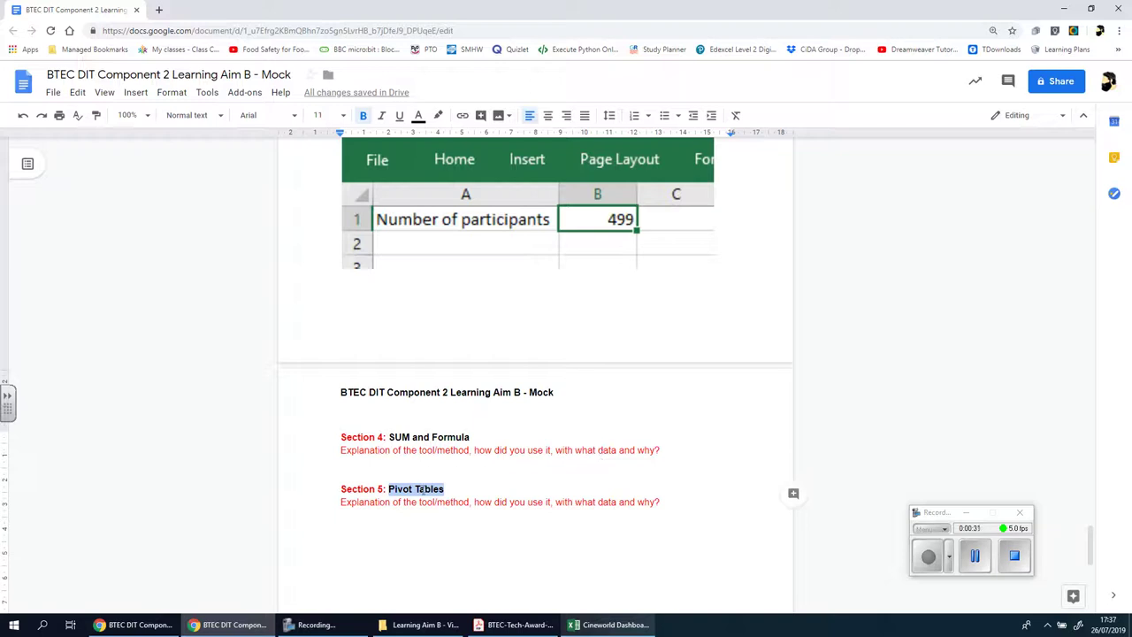
pyautogui.tripleClick(408, 439)
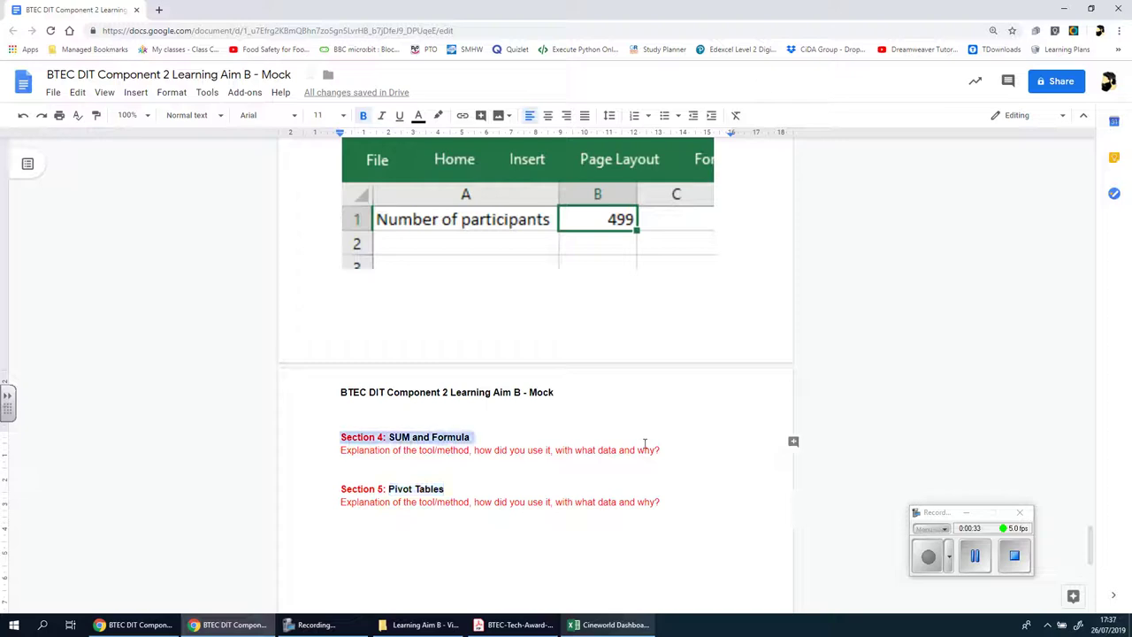
pyautogui.moveTo(645, 443); pyautogui.dragTo(668, 449)
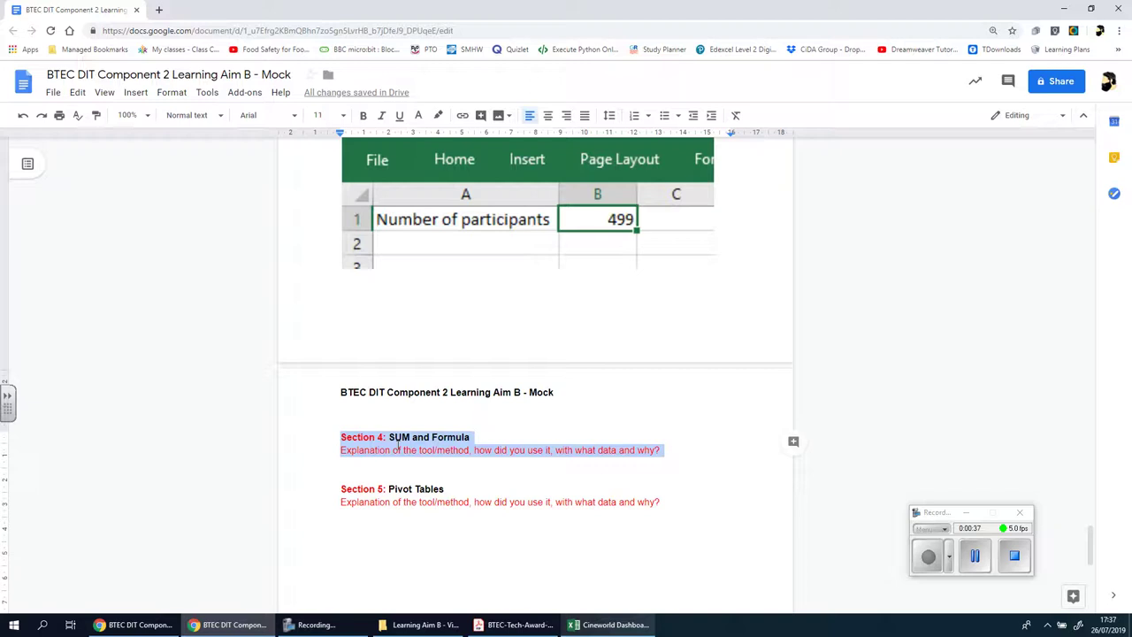
pyautogui.click(377, 460)
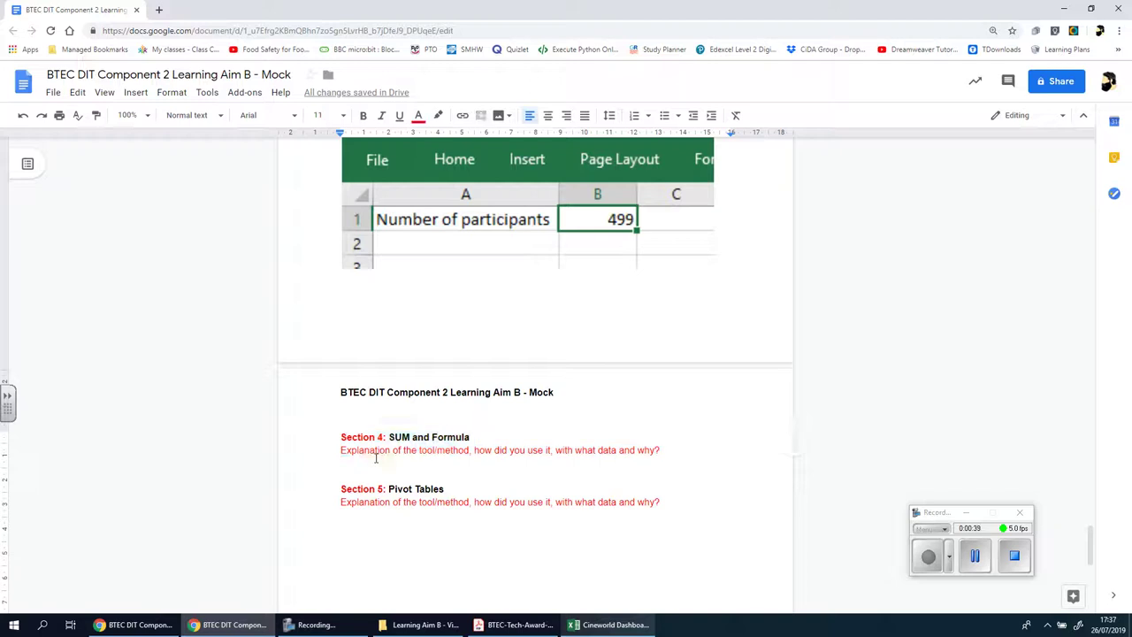
pyautogui.doubleClick(397, 437)
pyautogui.doubleClick(446, 437)
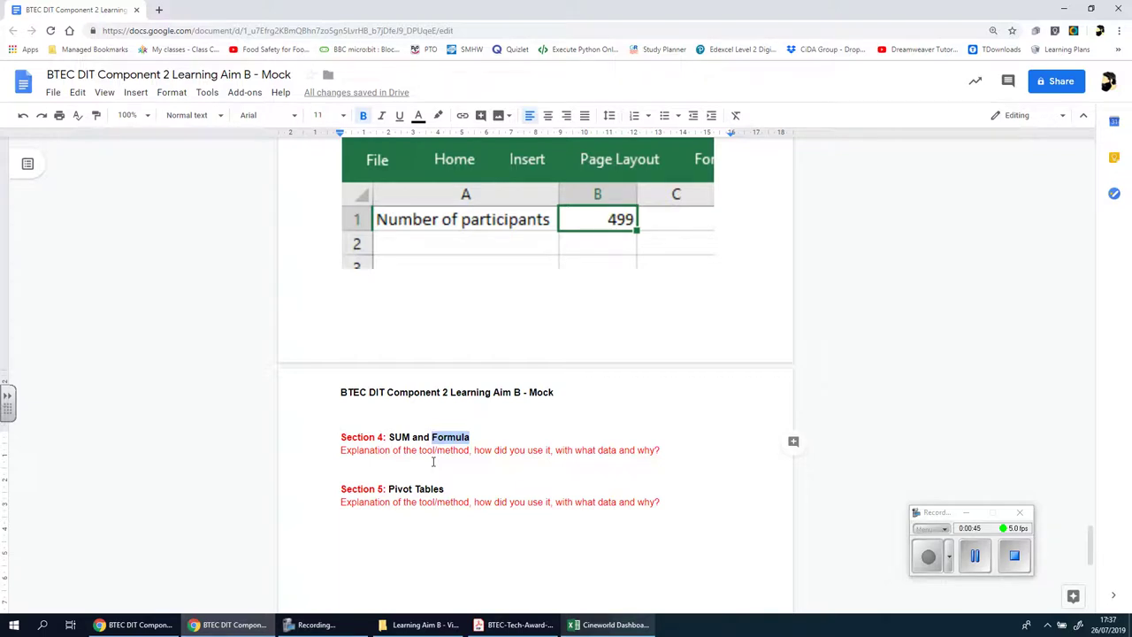
pyautogui.scroll(3, 414, 447)
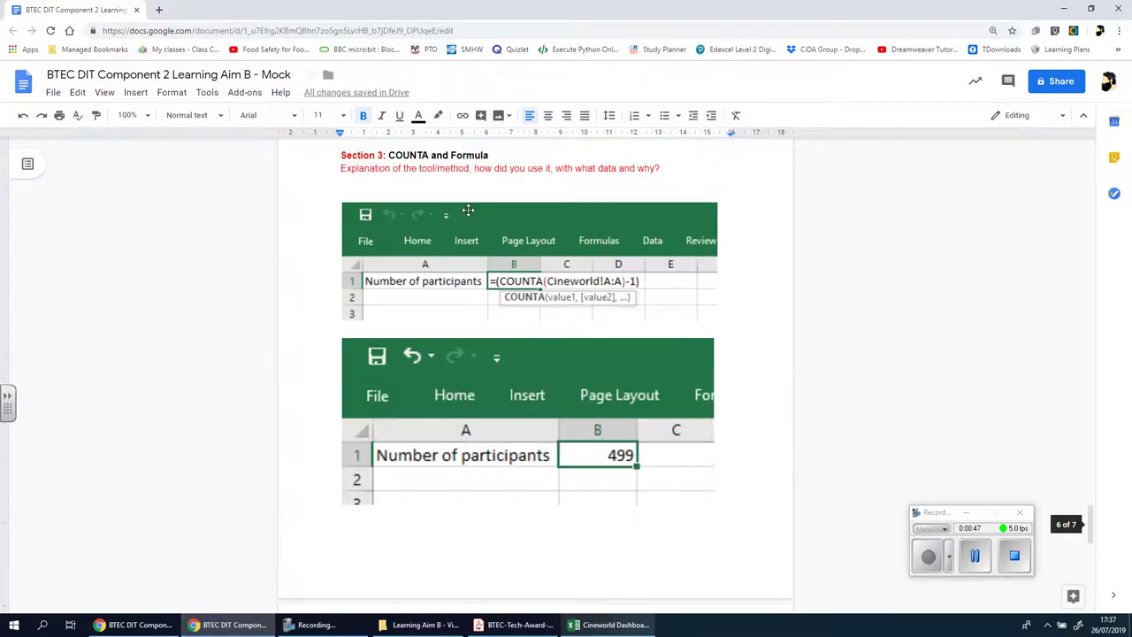
pyautogui.scroll(-1, 466, 209)
pyautogui.scroll(-3, 466, 210)
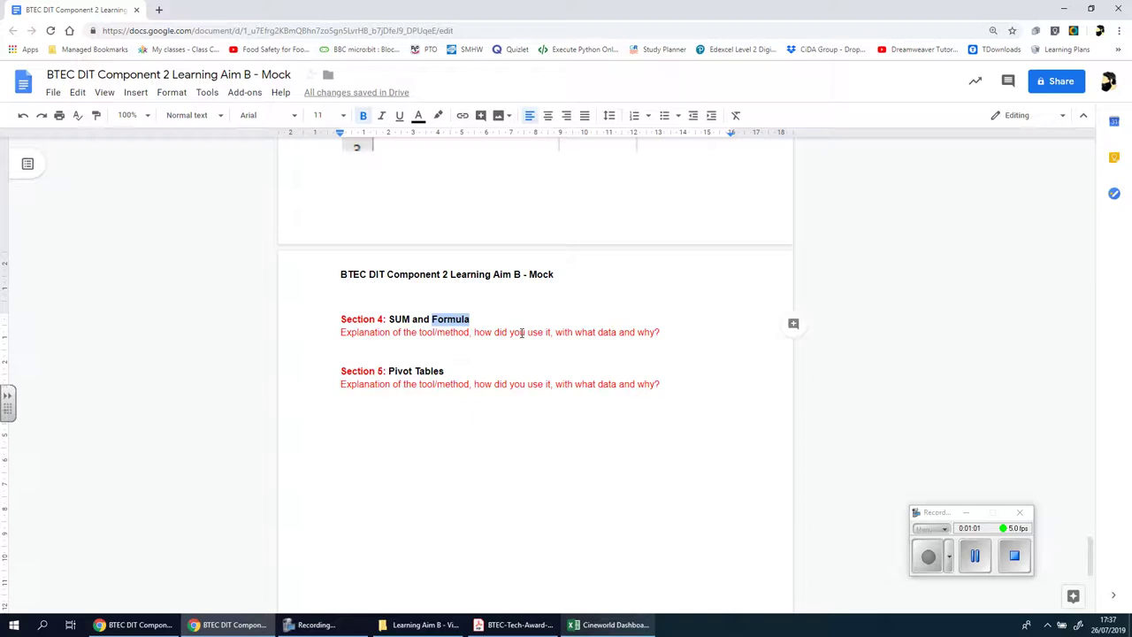
pyautogui.click(403, 373)
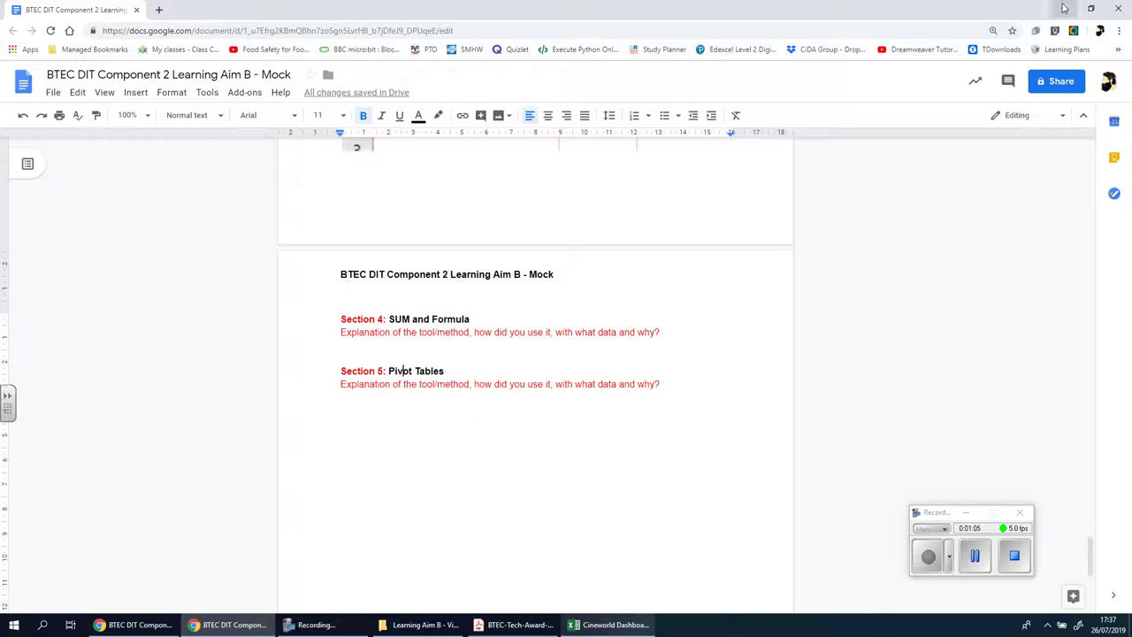
# - Switch to the Cineworld Dashboard workbook in Excel and rename the Cineworld sheet as "Cineworld Main Data Sheet"
pyautogui.click(610, 624)
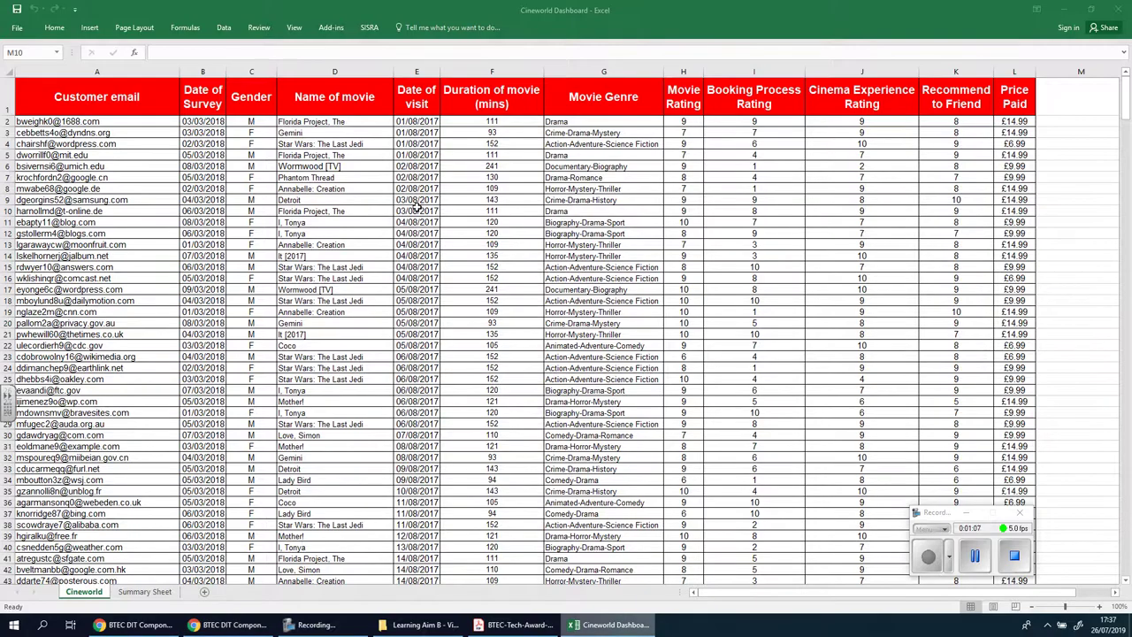
pyautogui.click(144, 593)
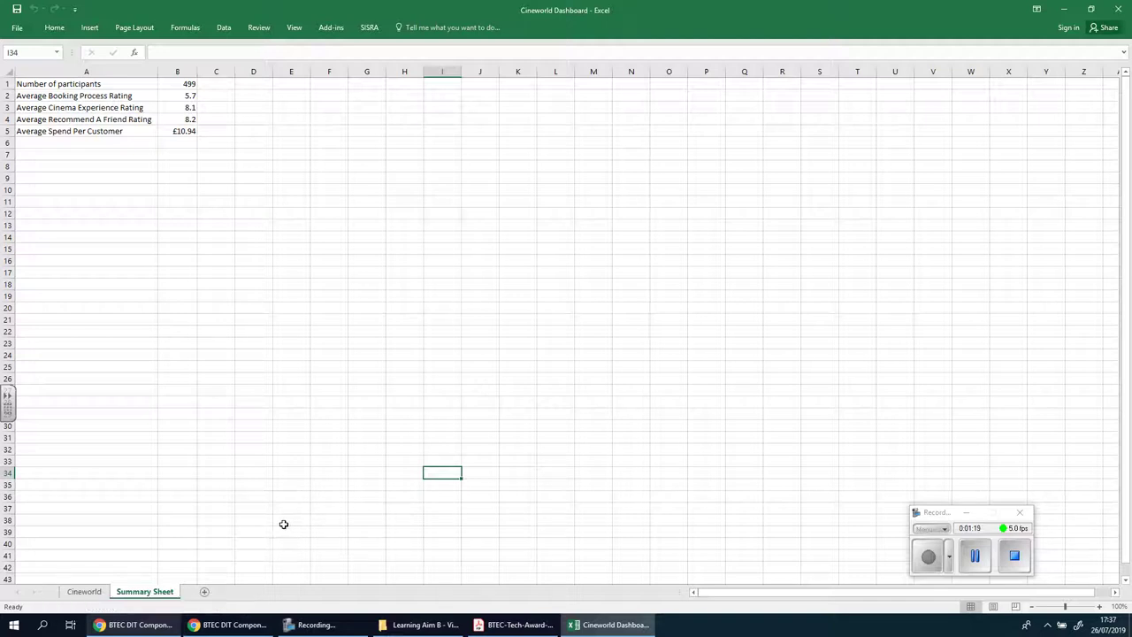
pyautogui.click(96, 590)
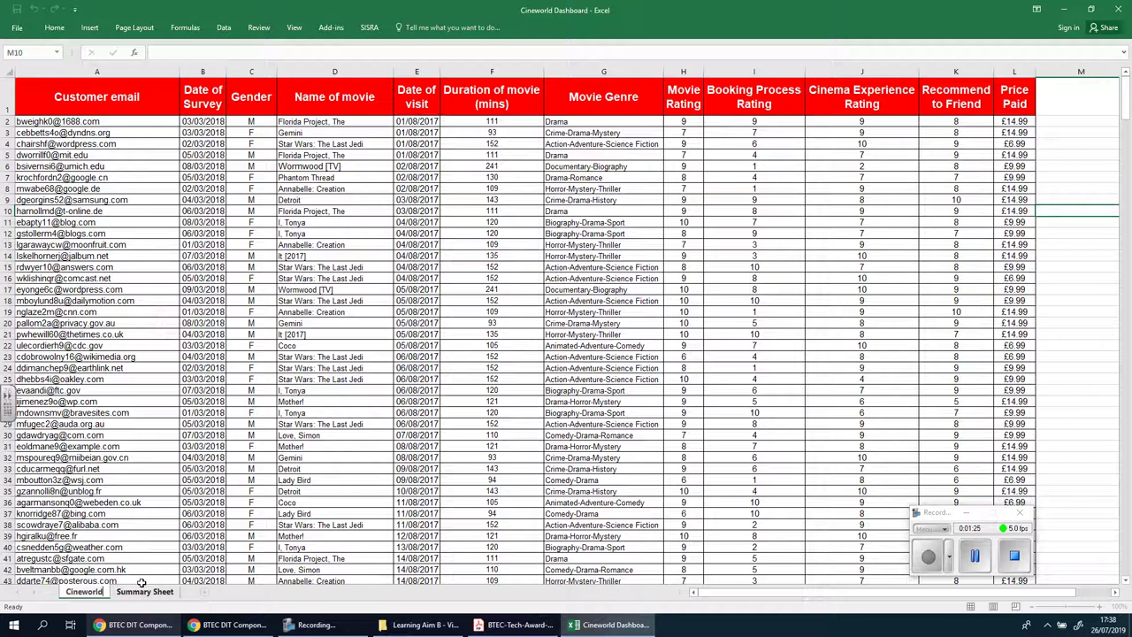
pyautogui.write('Main Data Sheet')
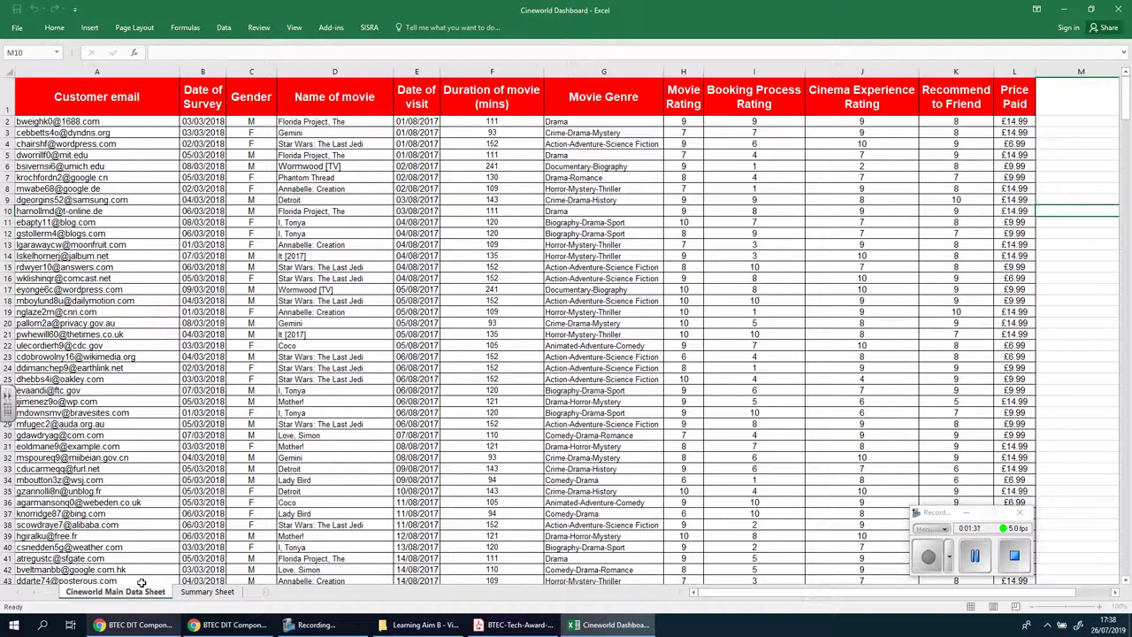
# - Create a PivotTable on a new worksheet from the full data range of the Cineworld Main Data Sheet
pyautogui.click(158, 445)
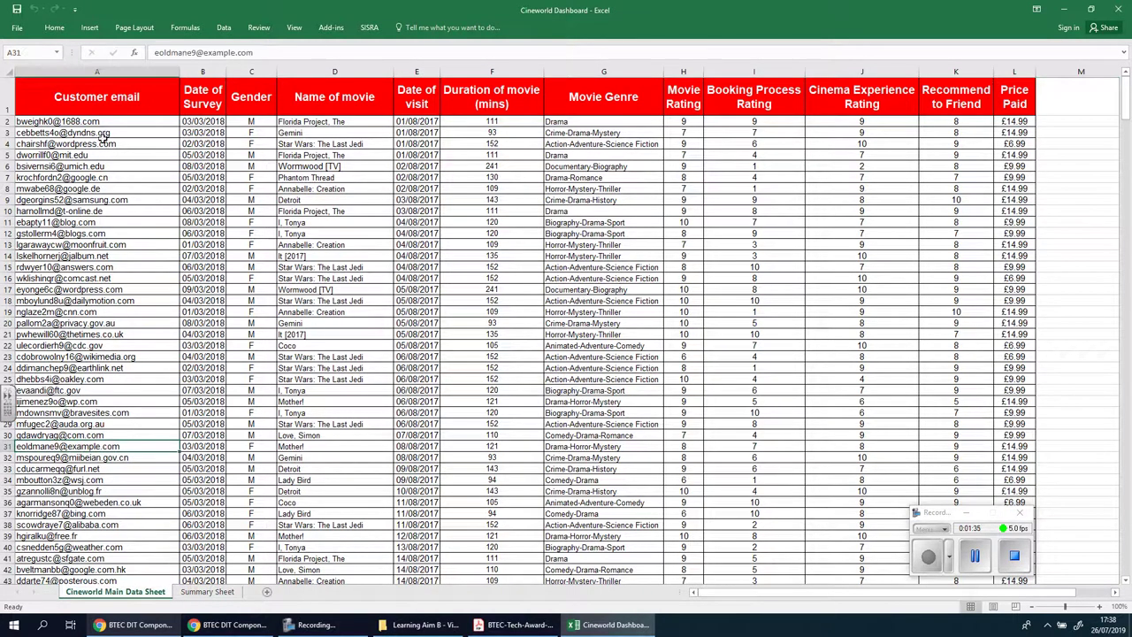
pyautogui.click(90, 28)
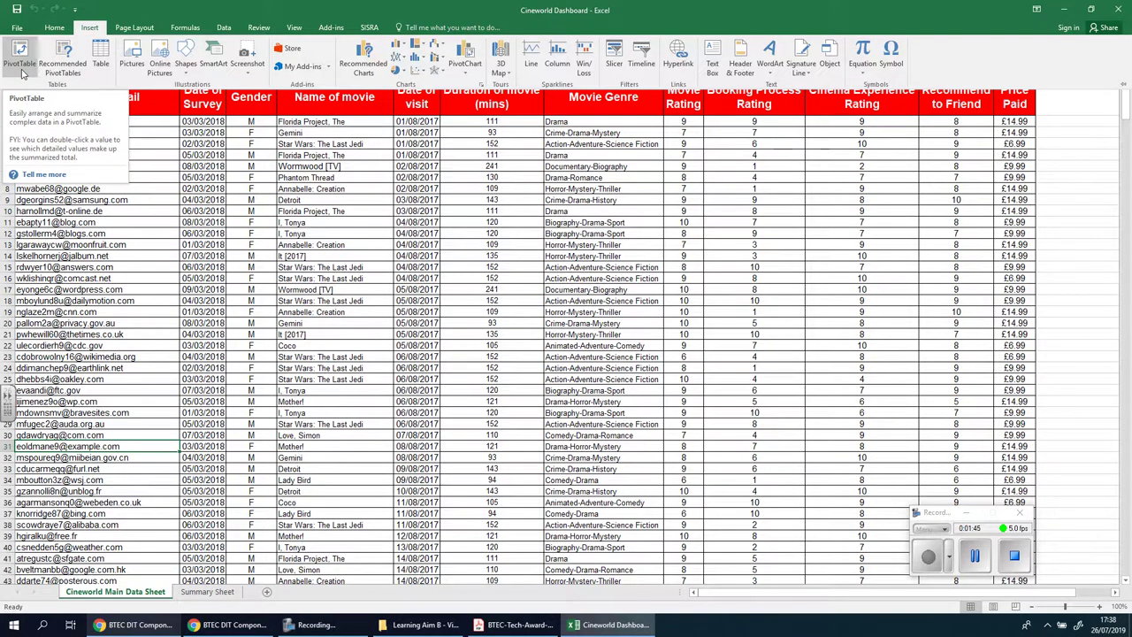
pyautogui.click(21, 69)
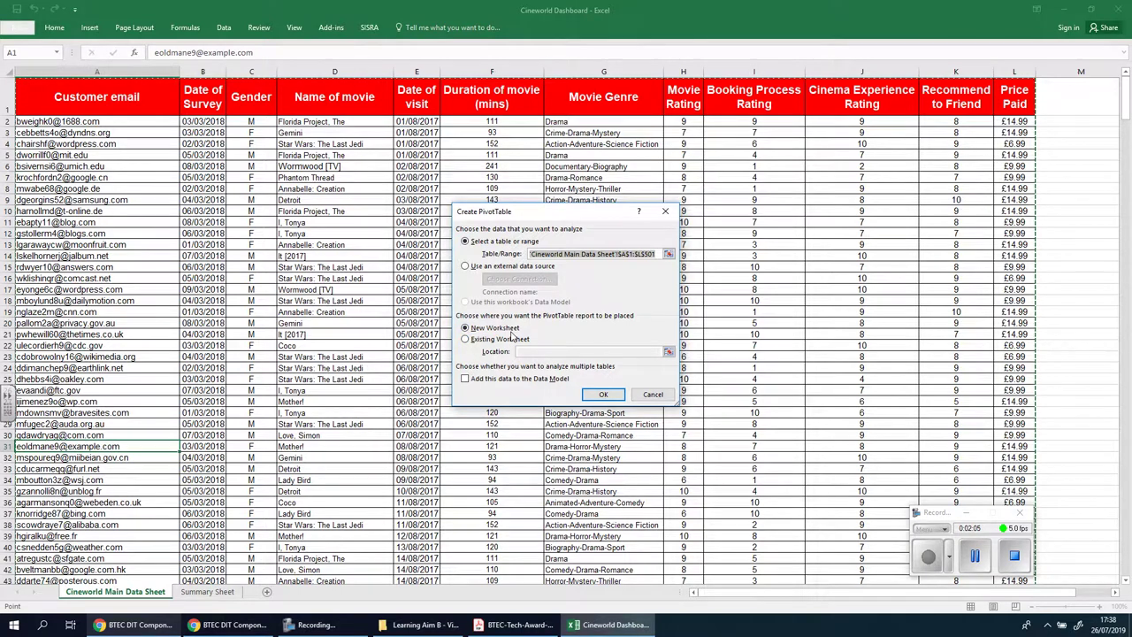
pyautogui.click(603, 402)
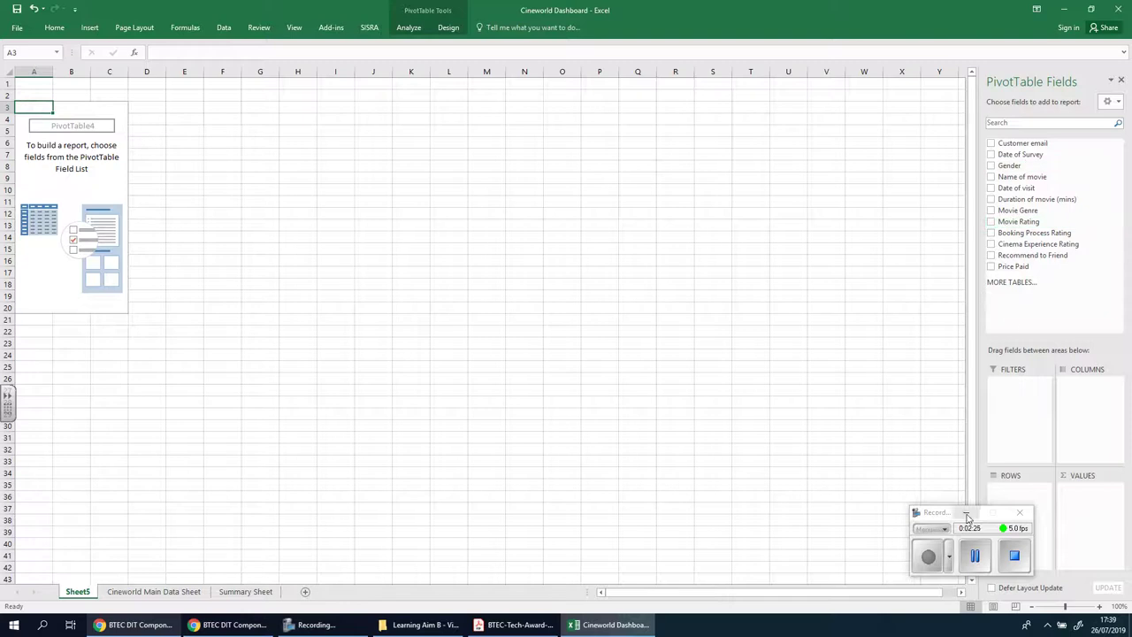
# - Build the PivotTable with Name of movie as rows and the sum of Price Paid as values
pyautogui.click(967, 512)
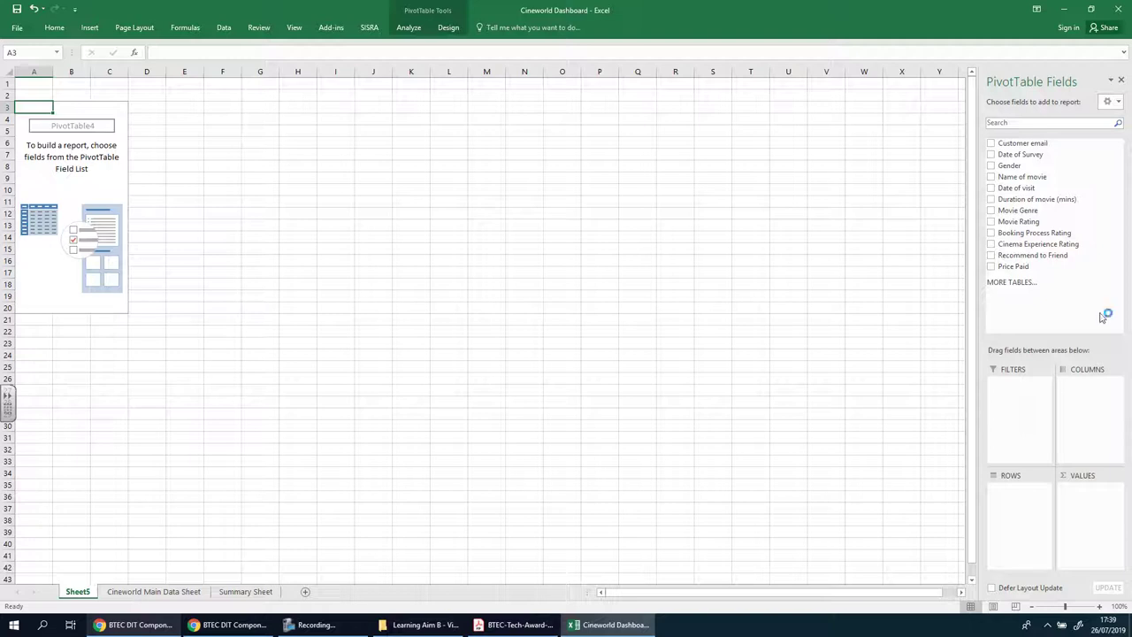
pyautogui.click(993, 268)
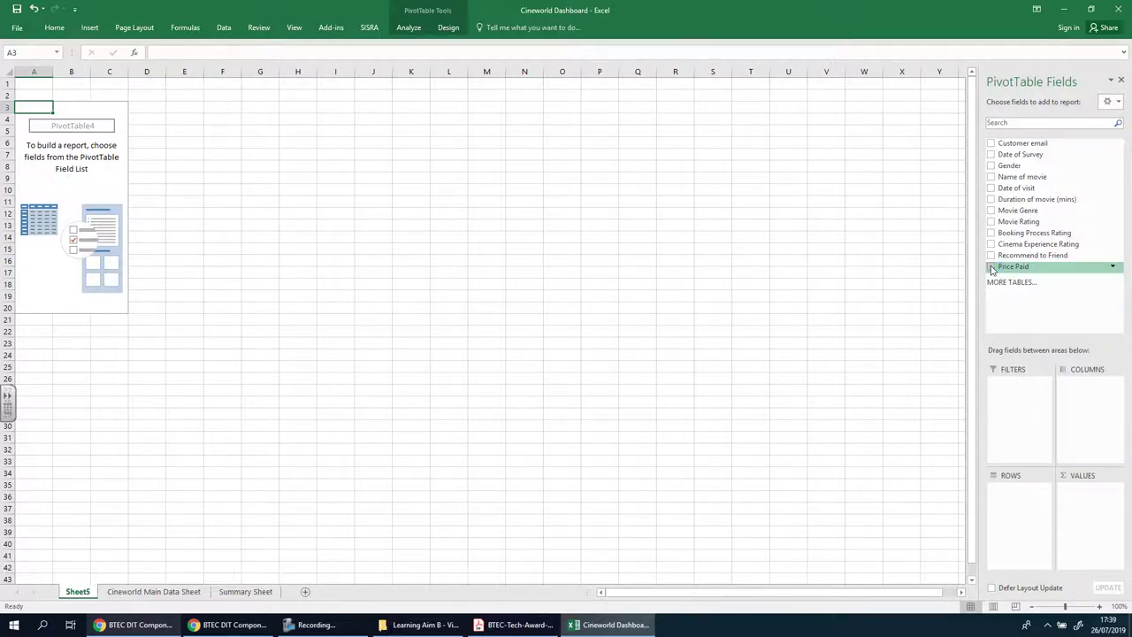
pyautogui.moveTo(1086, 495); pyautogui.dragTo(1076, 540)
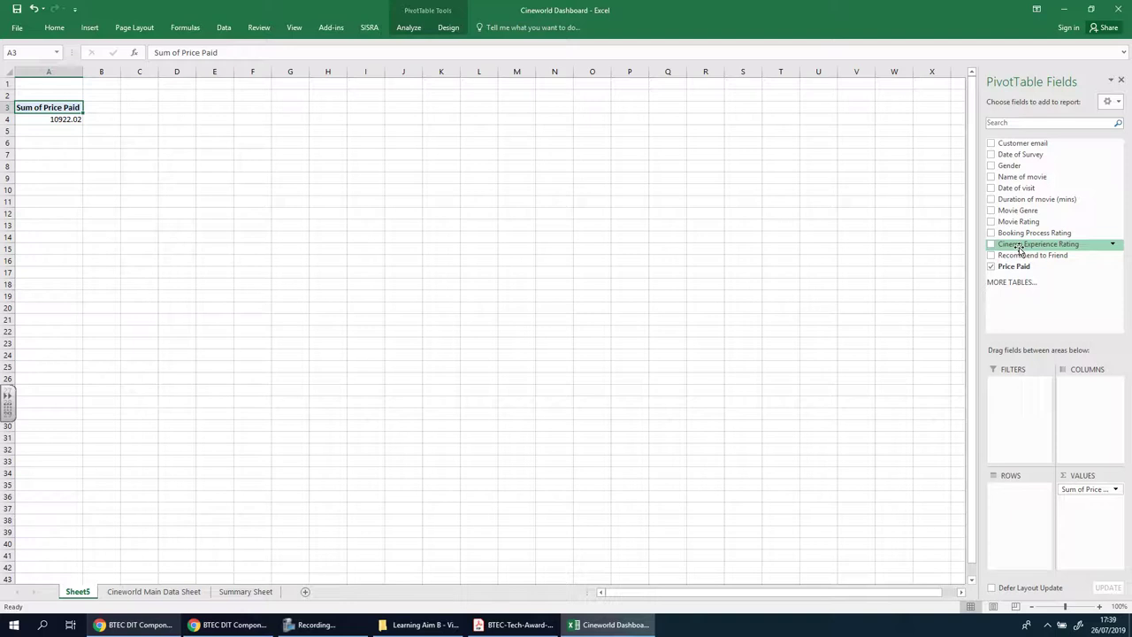
pyautogui.click(991, 177)
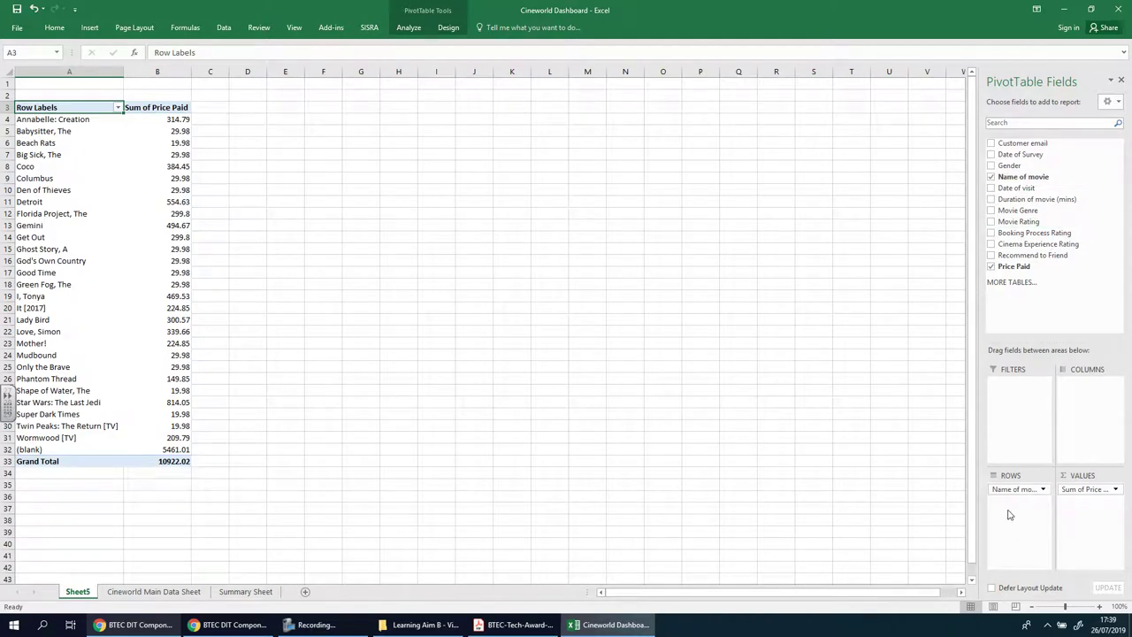
pyautogui.moveTo(1008, 489); pyautogui.dragTo(1086, 413)
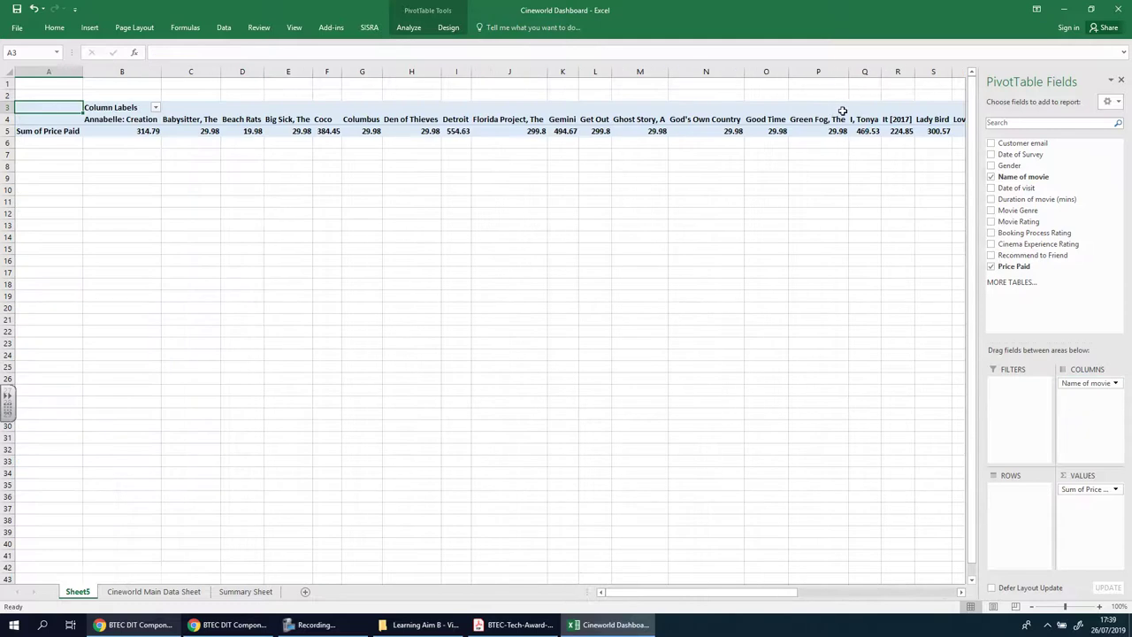
pyautogui.moveTo(1070, 383); pyautogui.dragTo(999, 508)
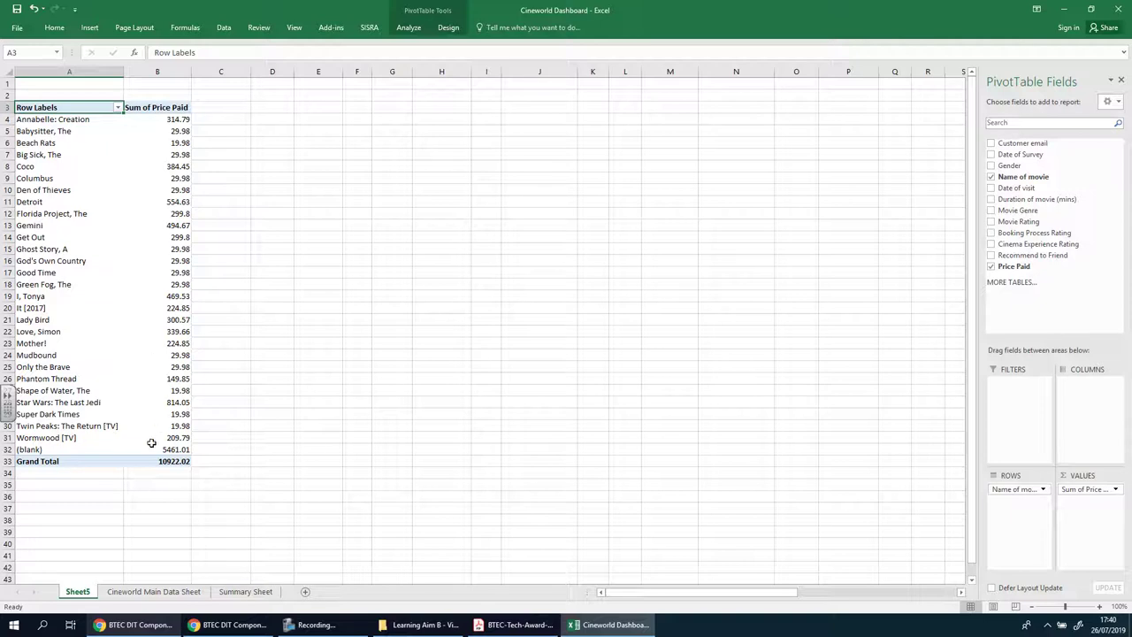
# - Format all the Sum of Price Paid values, including the grand total, as Currency
pyautogui.moveTo(150, 443)
pyautogui.moveTo(164, 184)
pyautogui.moveTo(169, 119)
pyautogui.moveTo(169, 120); pyautogui.dragTo(147, 462)
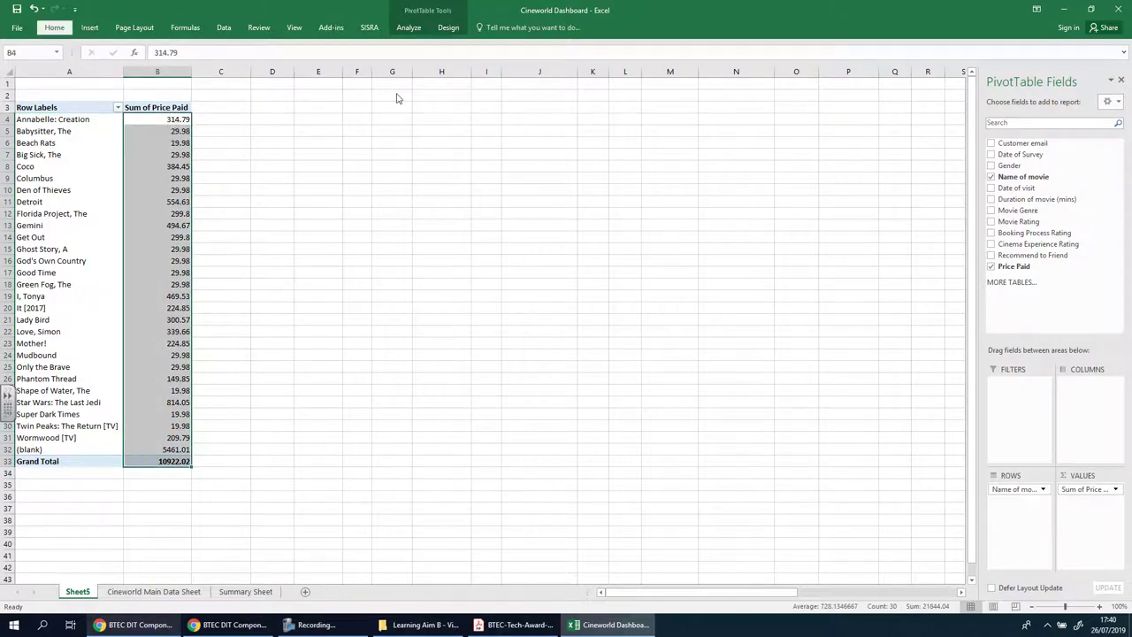
pyautogui.hotkey('alt', 'h')
pyautogui.click(446, 47)
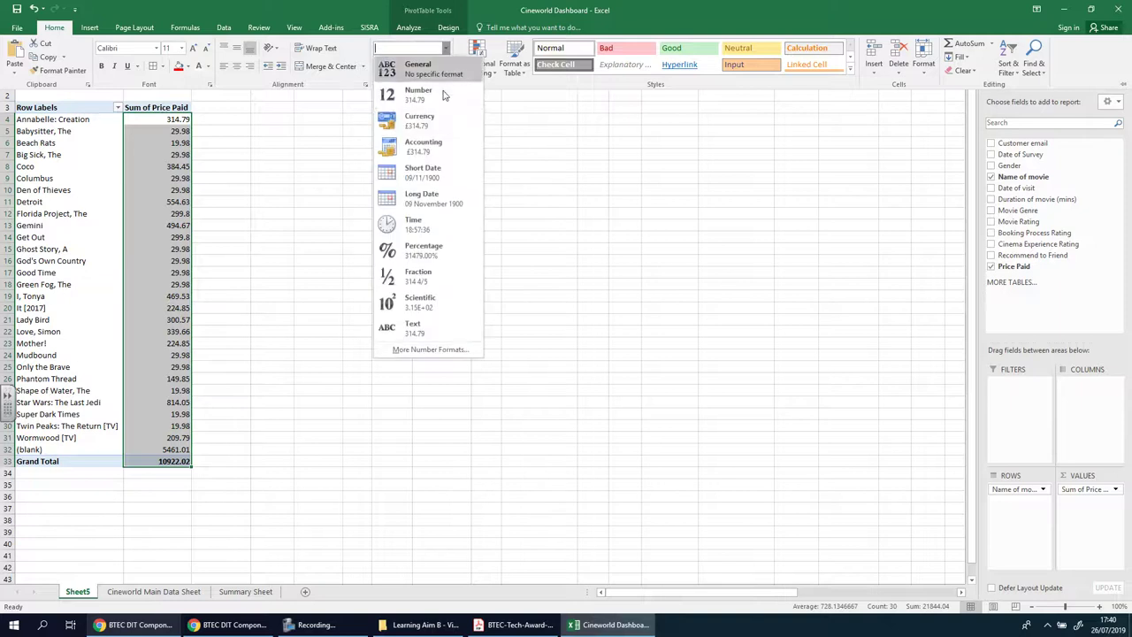
pyautogui.click(432, 120)
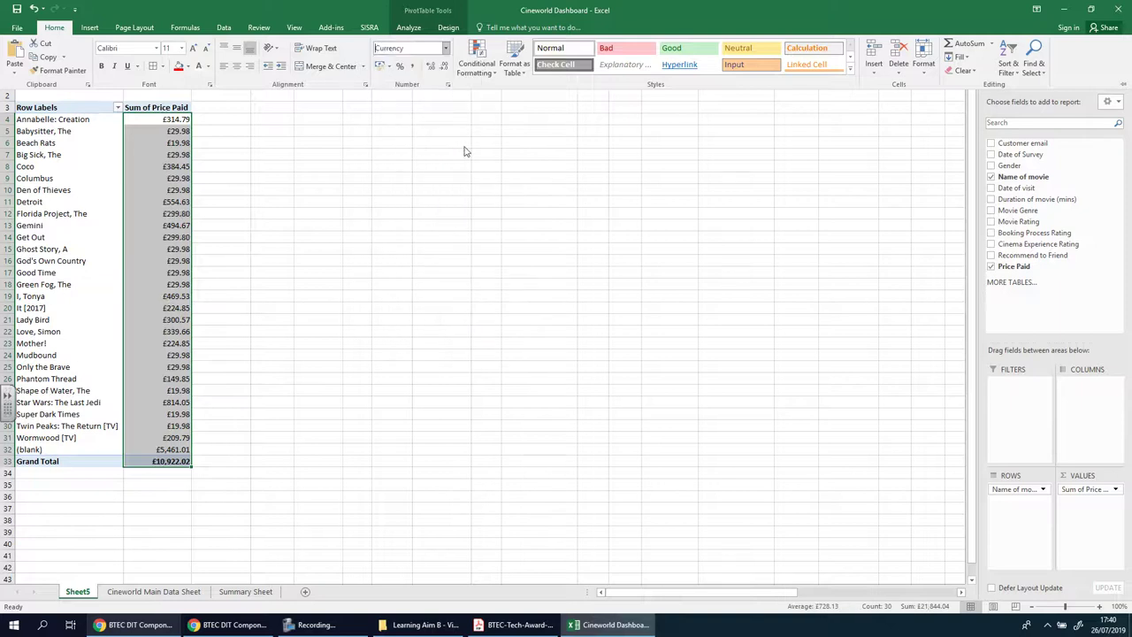
pyautogui.click(501, 251)
pyautogui.click(376, 194)
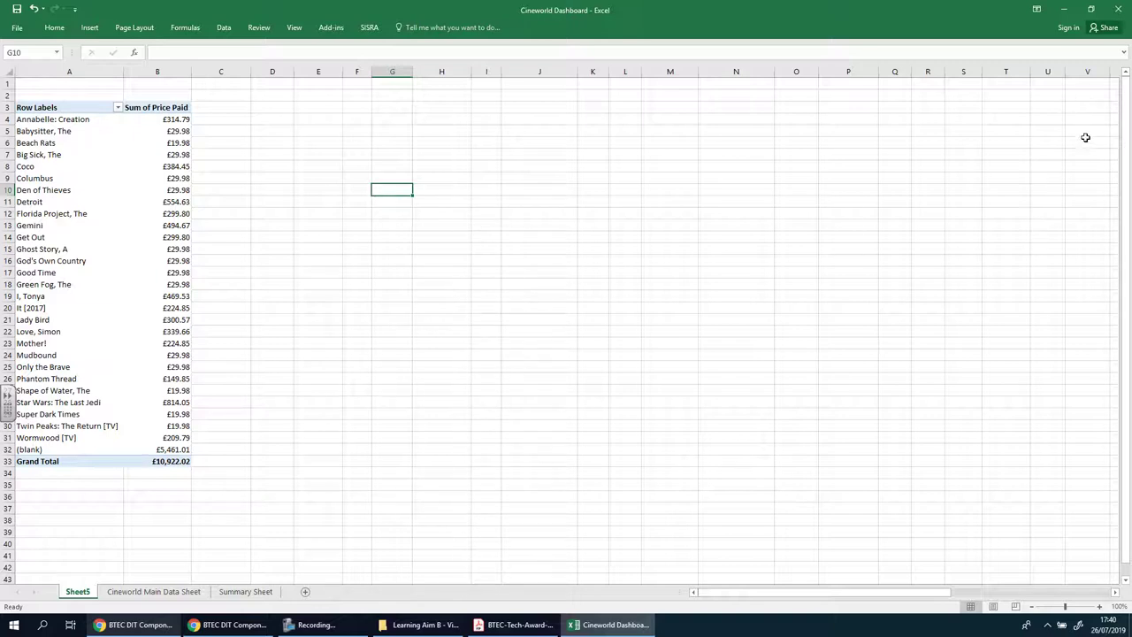
# - Sort the PivotTable's movies by Sum of Price Paid from largest to smallest
pyautogui.click(108, 195)
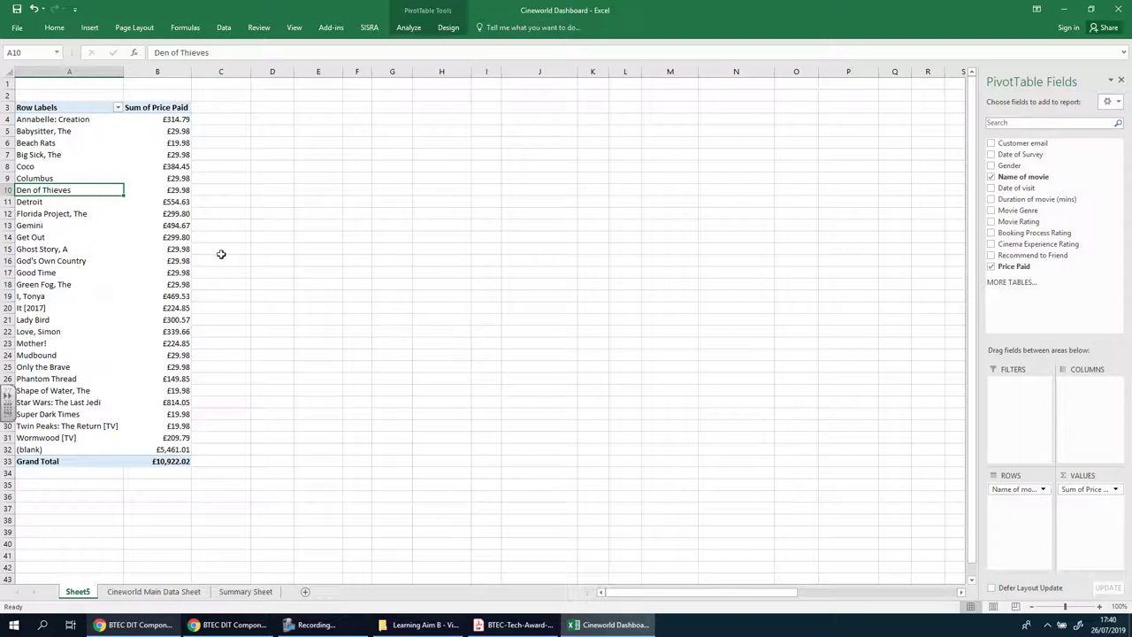
pyautogui.moveTo(173, 146)
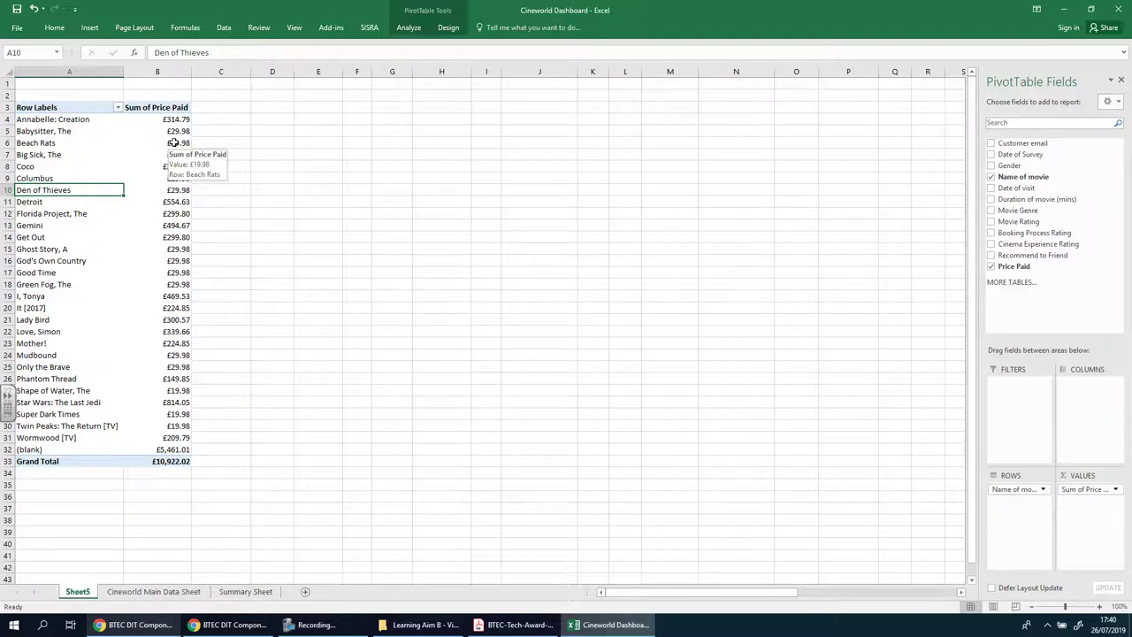
pyautogui.rightClick(175, 132)
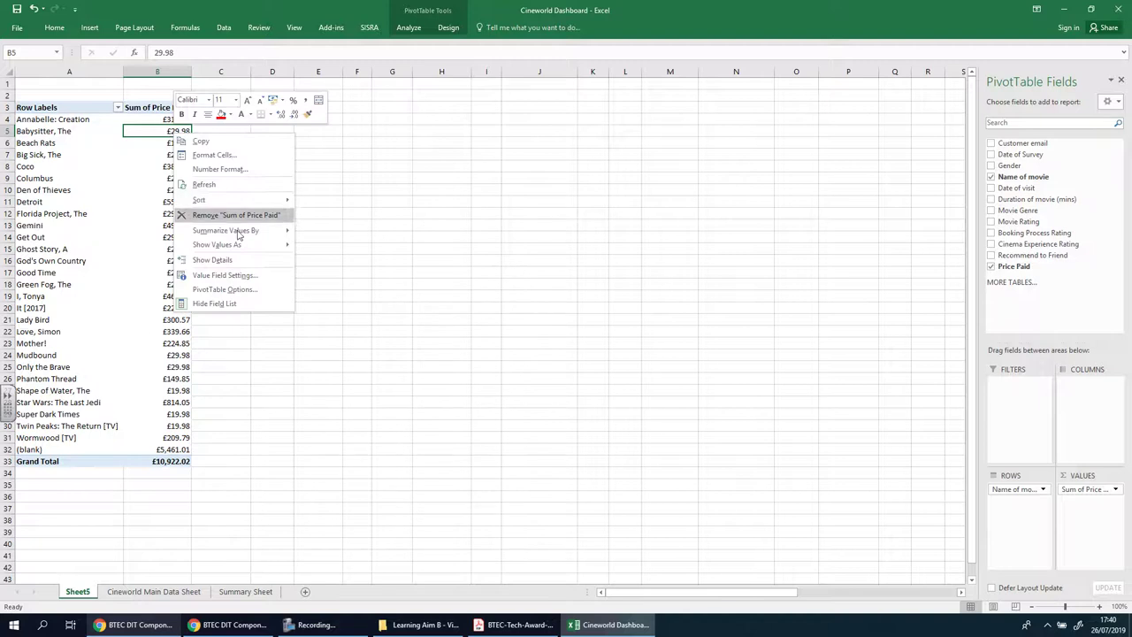
pyautogui.moveTo(237, 200)
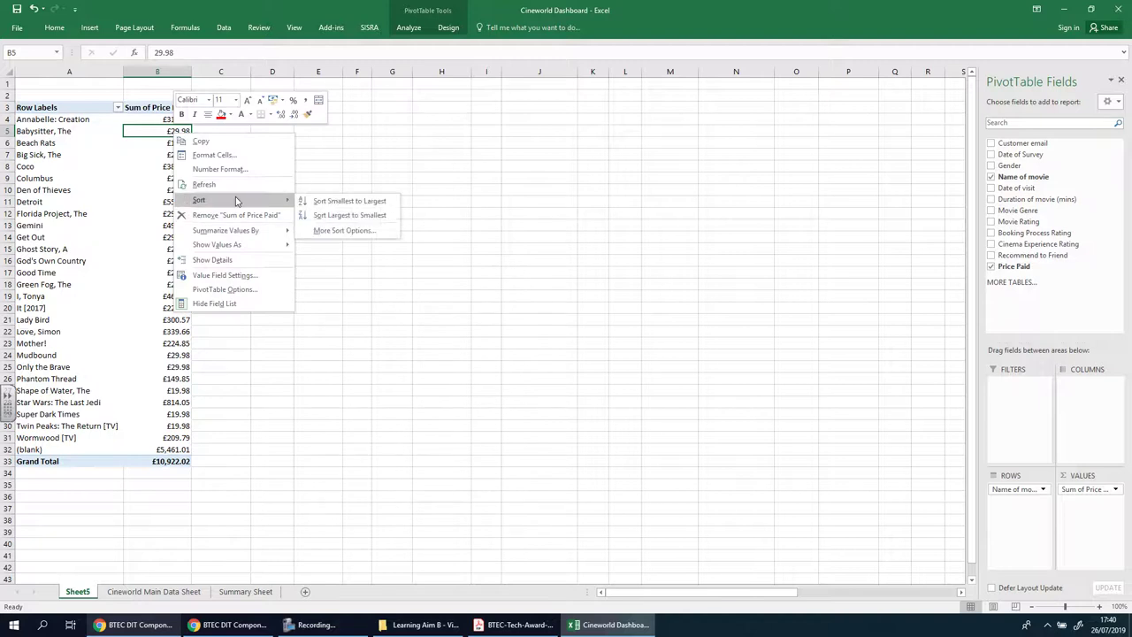
pyautogui.click(377, 221)
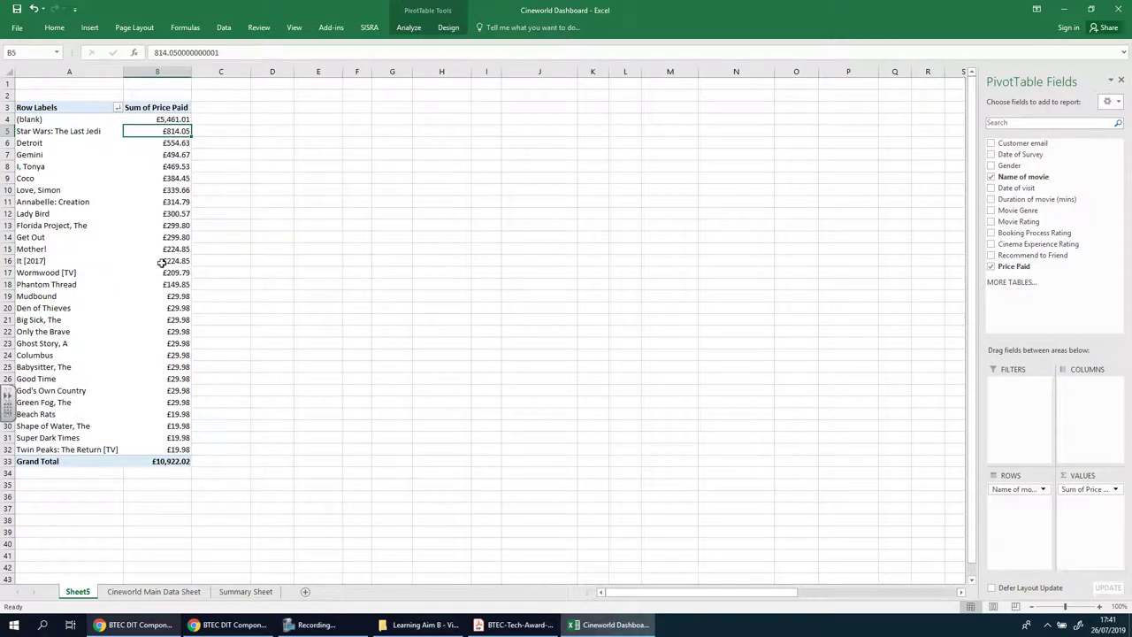
# - Examine the Cineworld Main Data Sheet down to its last rows for the source of the PivotTable's (blank) entry
pyautogui.click(67, 119)
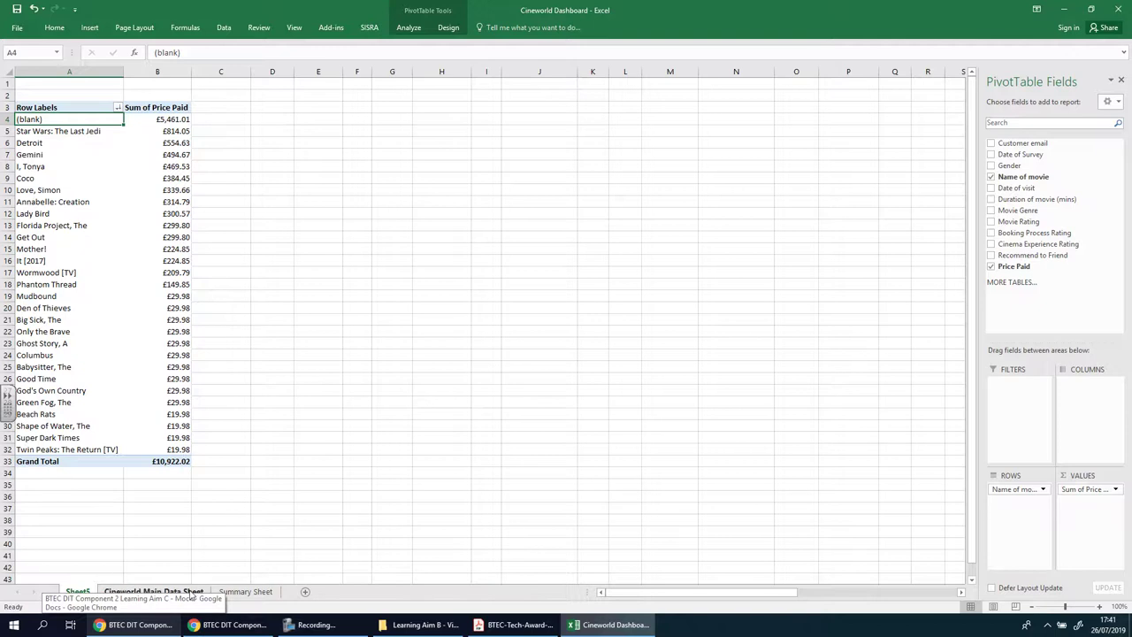
pyautogui.hotkey('ctrl', 'pagedown')
pyautogui.scroll(-18, 764, 506)
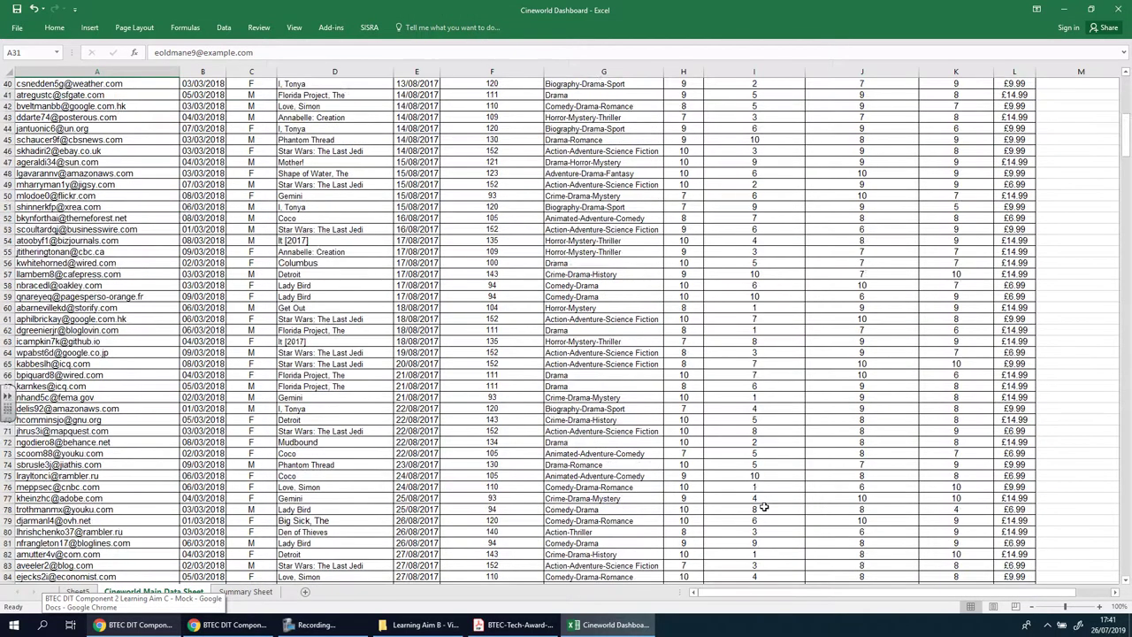
pyautogui.scroll(-13, 763, 505)
pyautogui.scroll(-20, 763, 506)
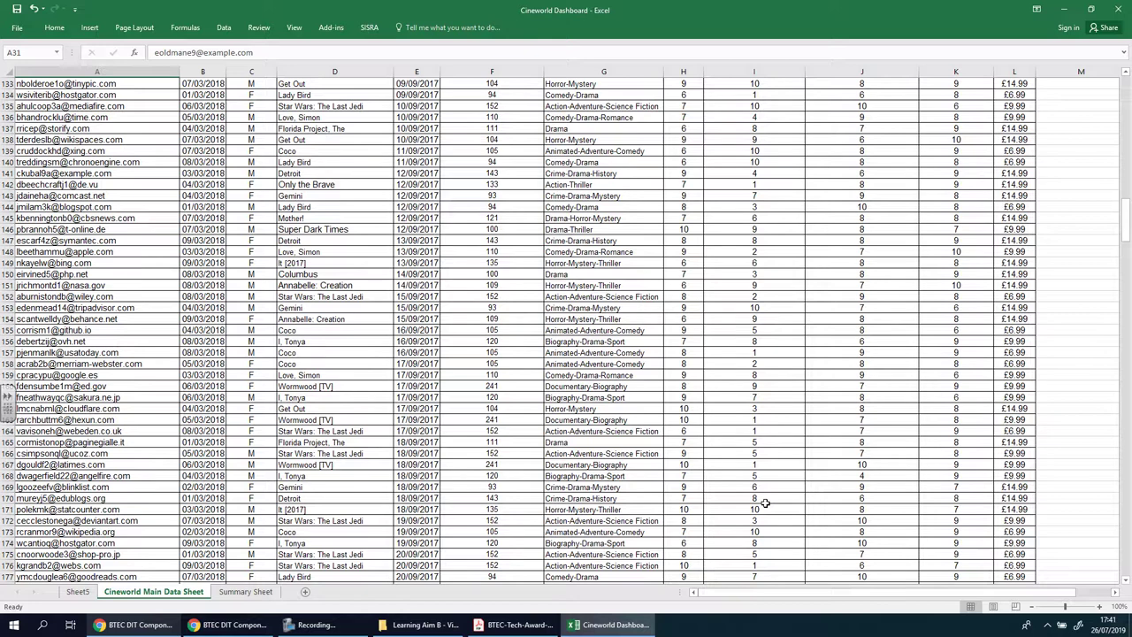
pyautogui.scroll(-20, 766, 502)
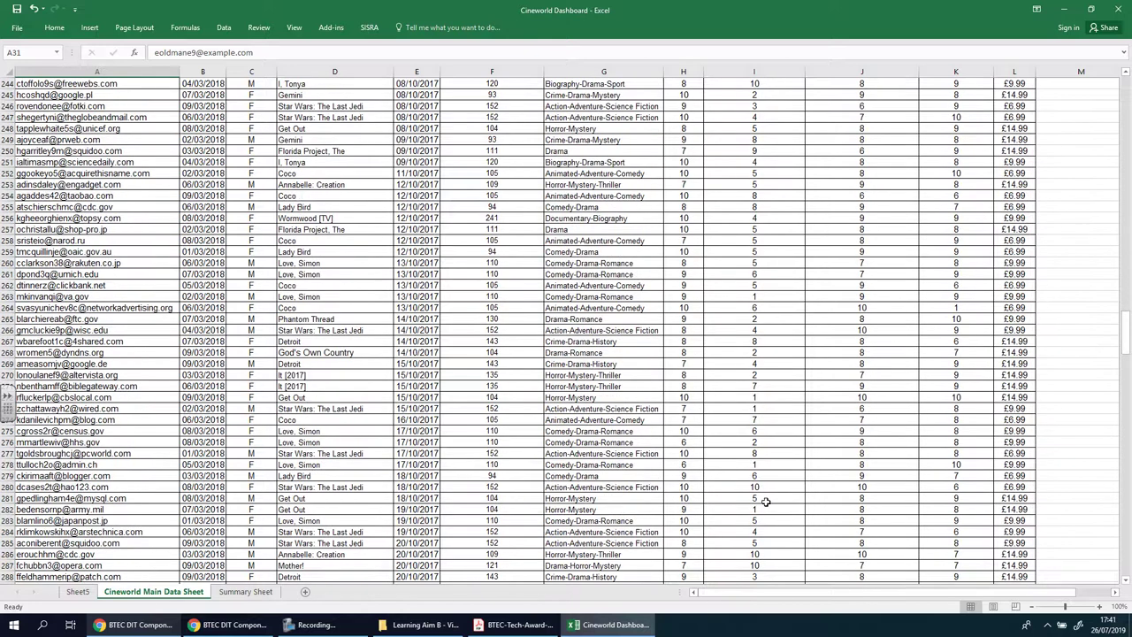
pyautogui.scroll(-20, 765, 501)
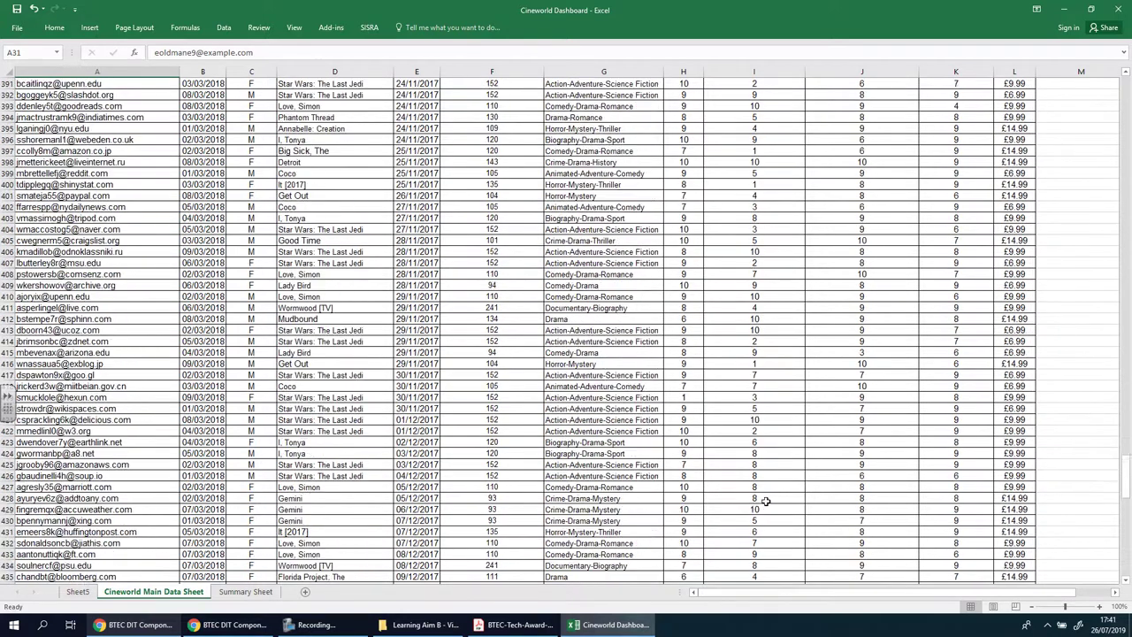
pyautogui.scroll(-20, 831, 433)
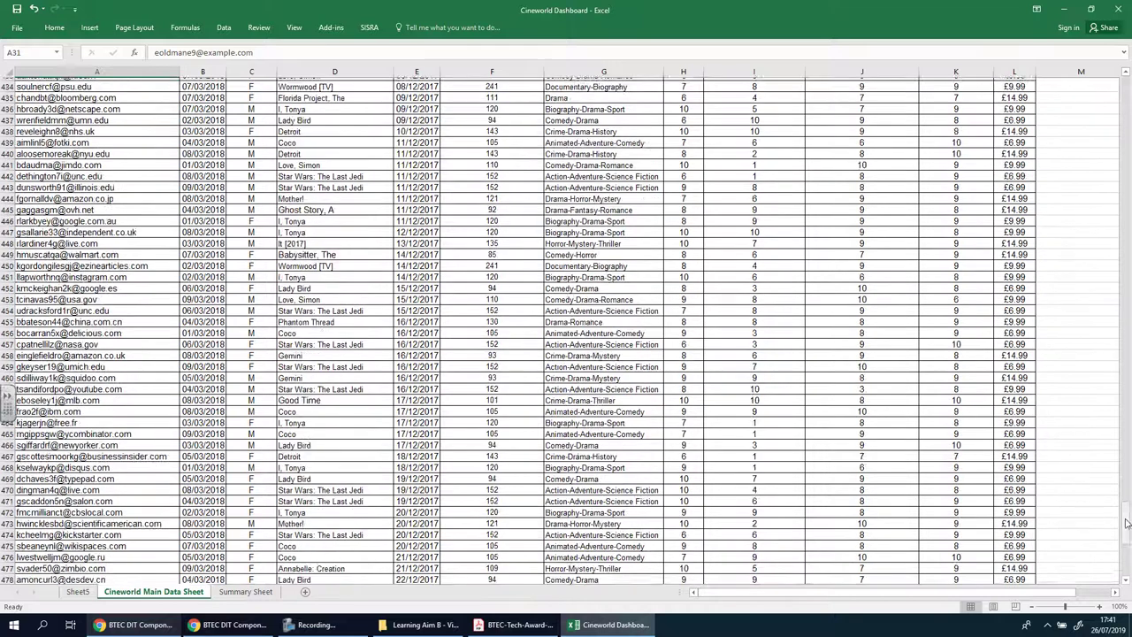
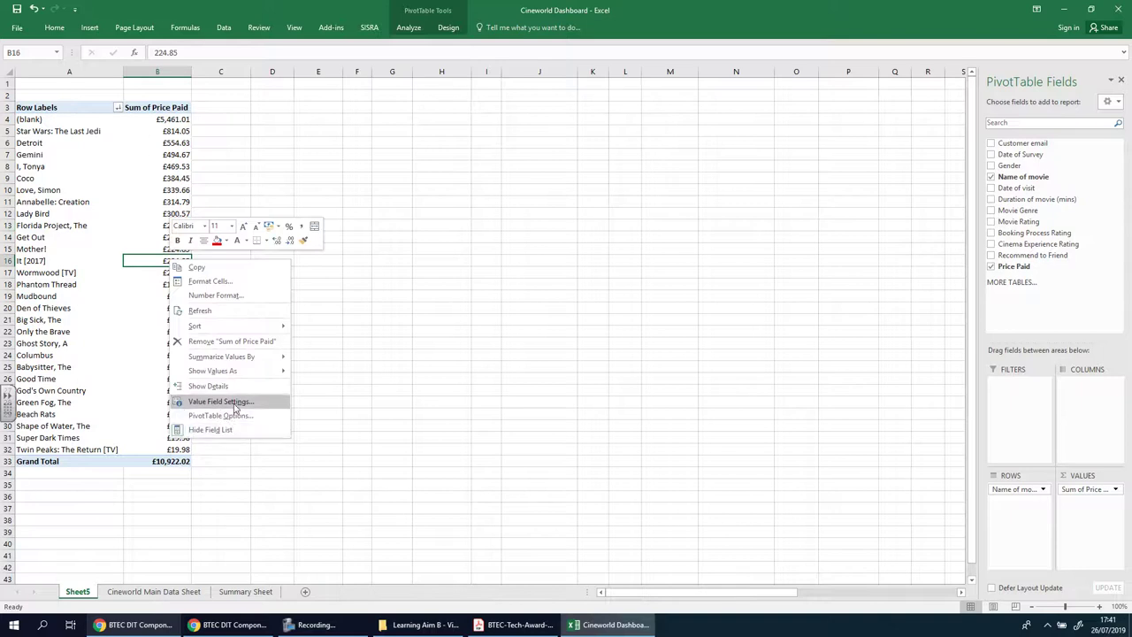
pyautogui.click(520, 314)
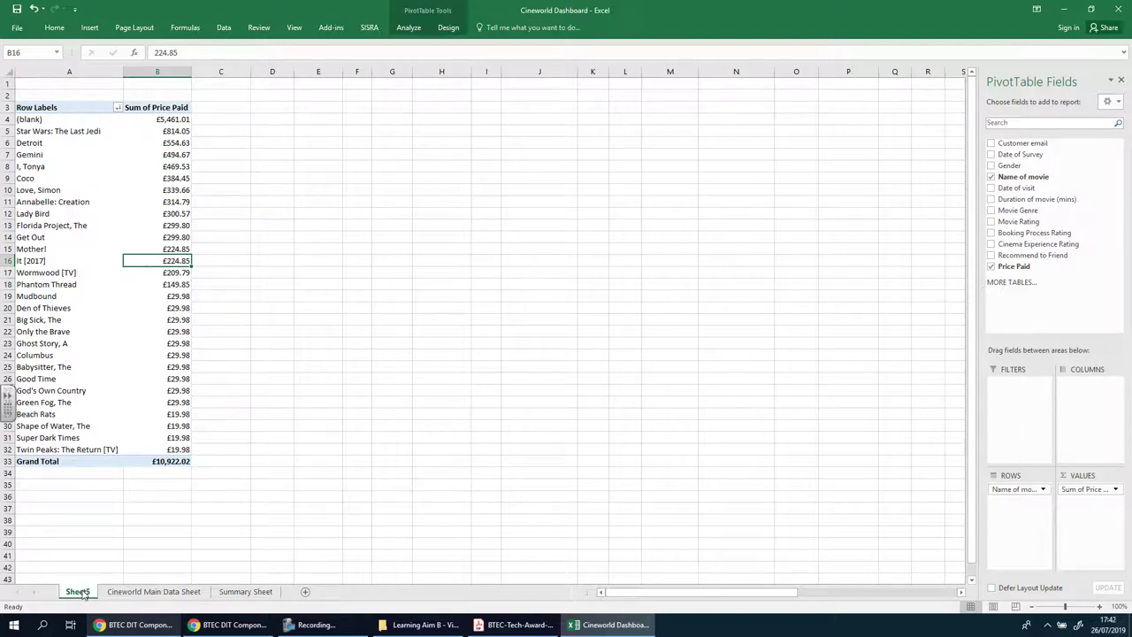
# - Undo the PivotTable's sorting, formatting, fields and creation, and delete the emptied worksheet Sheet5
pyautogui.hotkey('ctrl', 'z')
pyautogui.hotkey('ctrl', 'z')
pyautogui.hotkey('ctrl', 'z')
pyautogui.hotkey('ctrl', 'z')
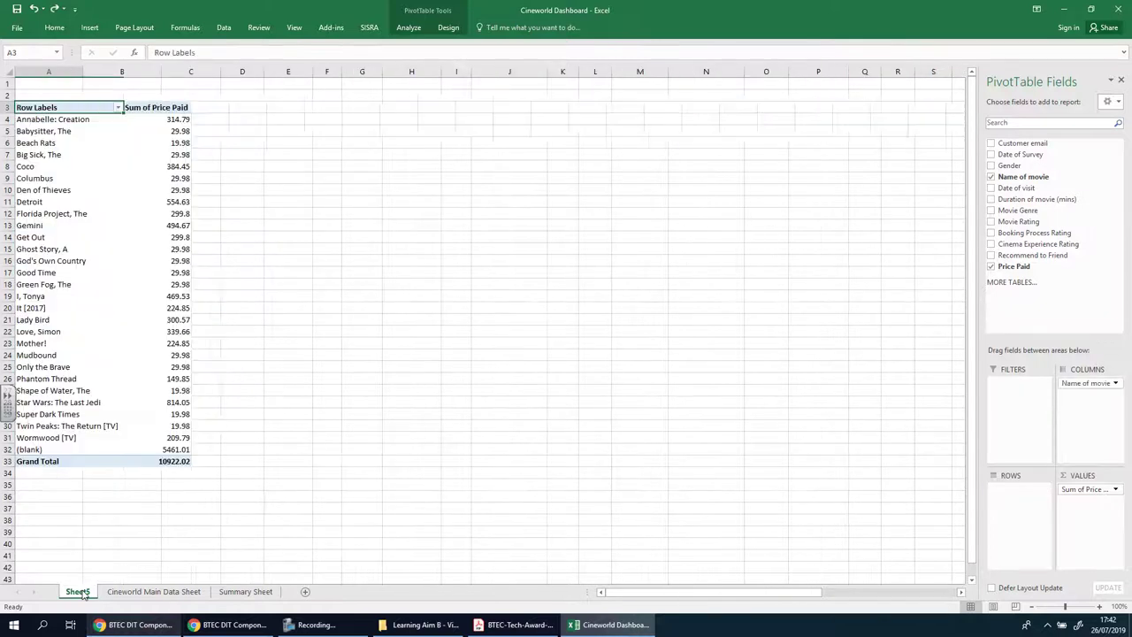
pyautogui.hotkey('ctrl', 'z')
pyautogui.hotkey('ctrl', 'z')
pyautogui.hotkey('ctrl', 'z')
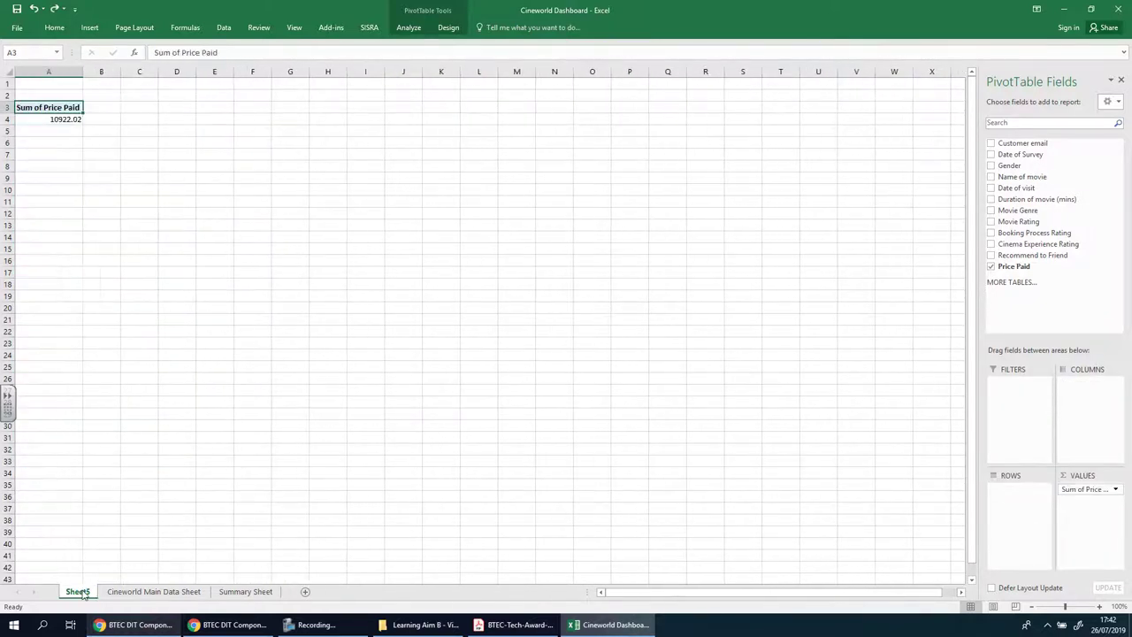
pyautogui.hotkey('ctrl', 'z')
pyautogui.hotkey('ctrl', 'z')
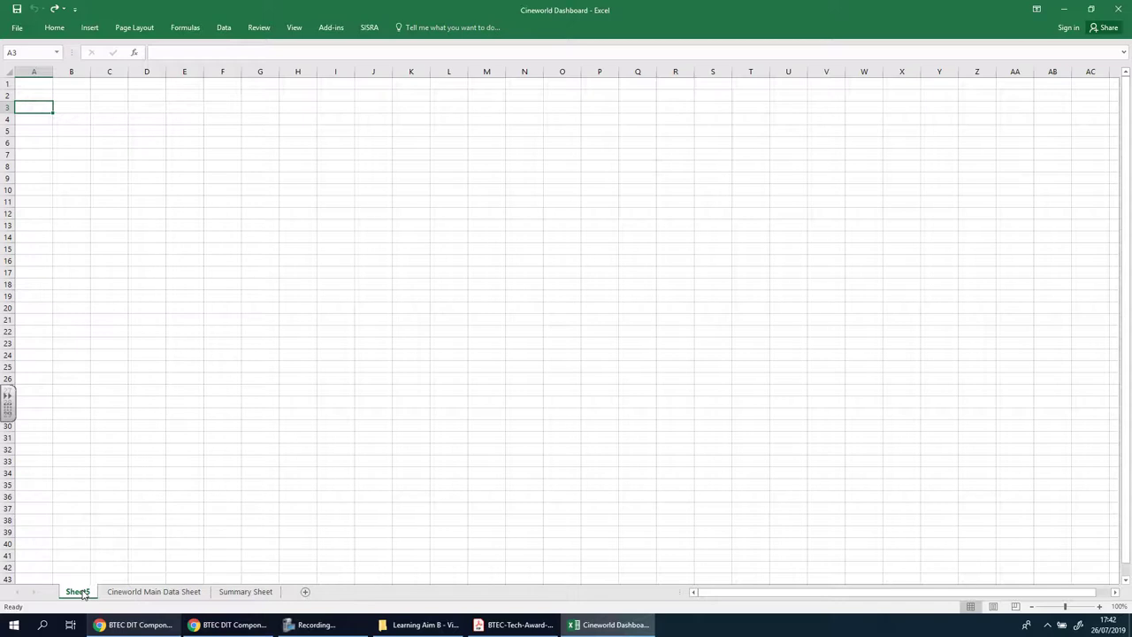
pyautogui.rightClick(80, 594)
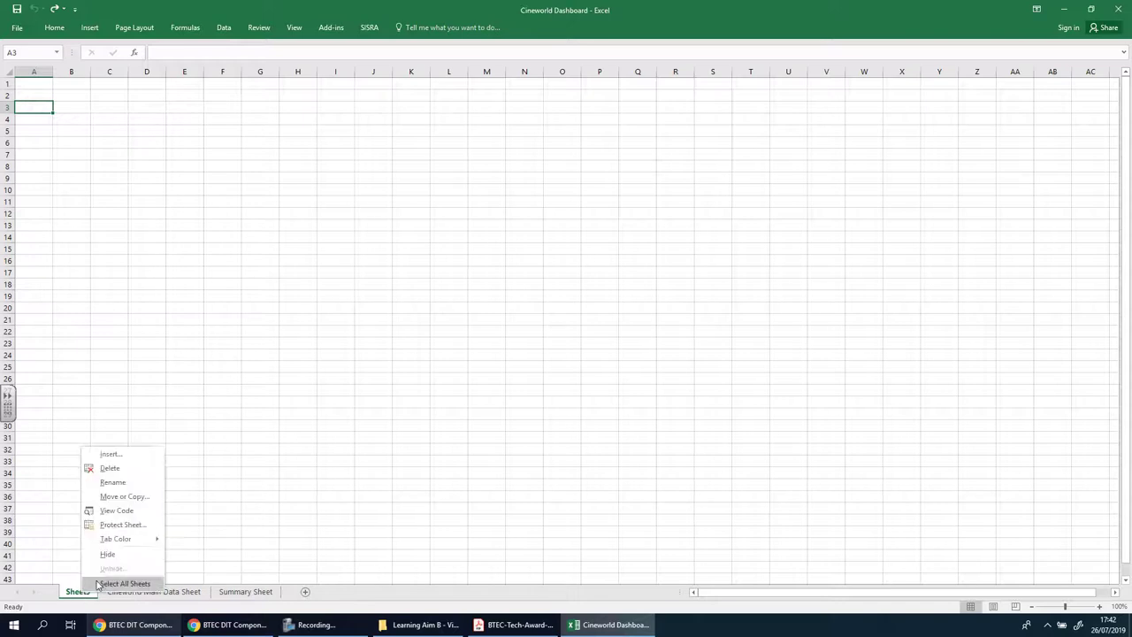
pyautogui.click(121, 469)
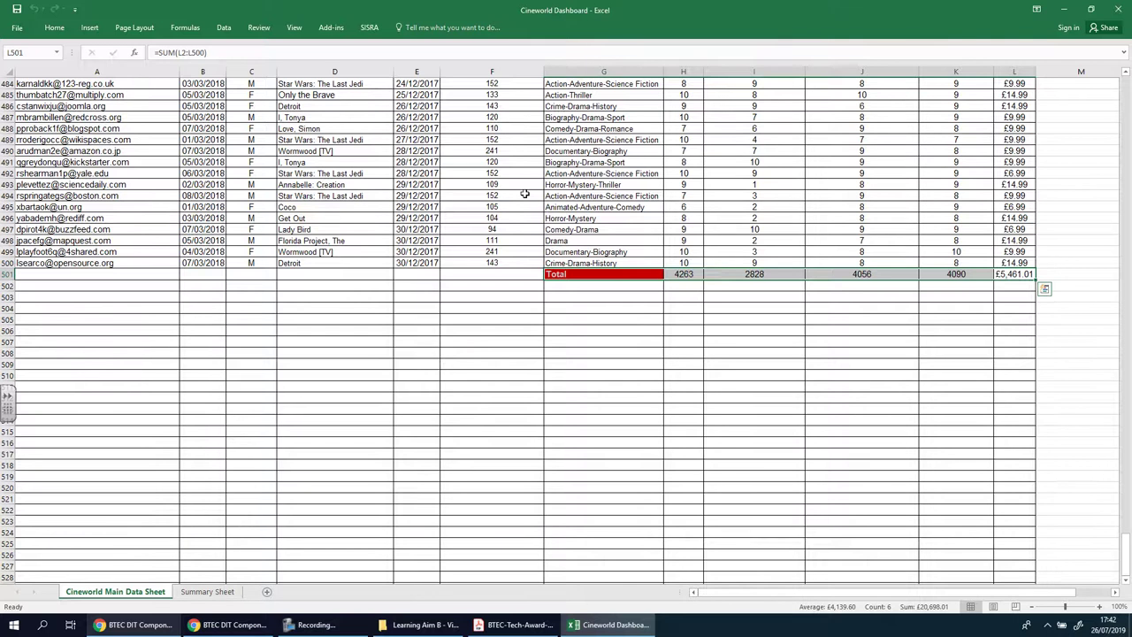
pyautogui.click(524, 194)
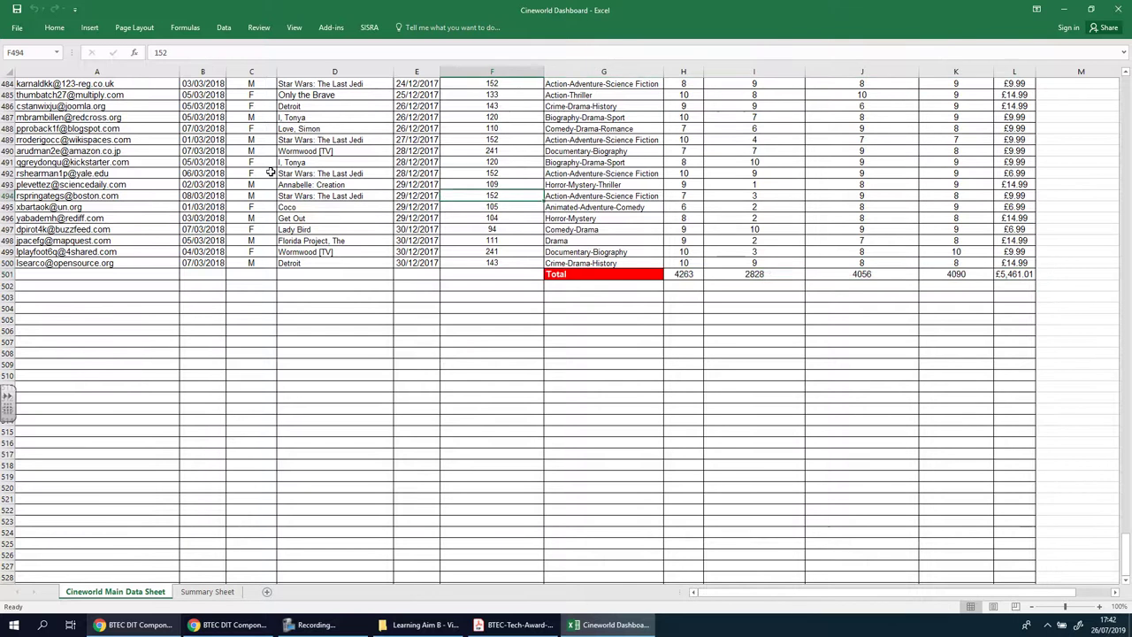
pyautogui.scroll(13, 524, 265)
pyautogui.moveTo(1126, 538); pyautogui.dragTo(1126, 97)
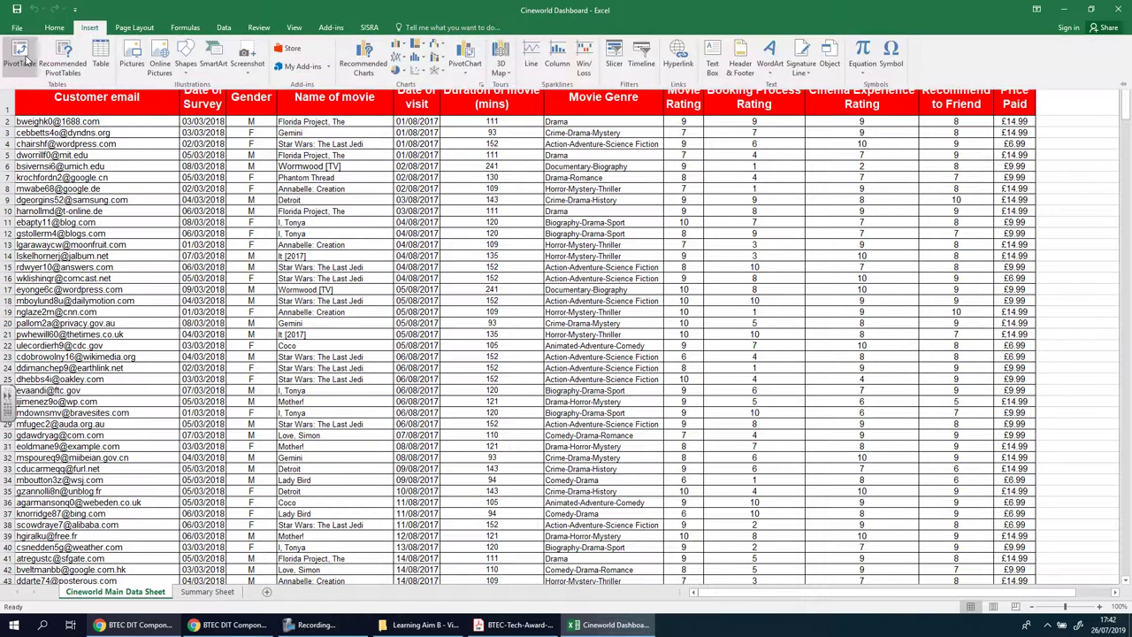
pyautogui.click(25, 63)
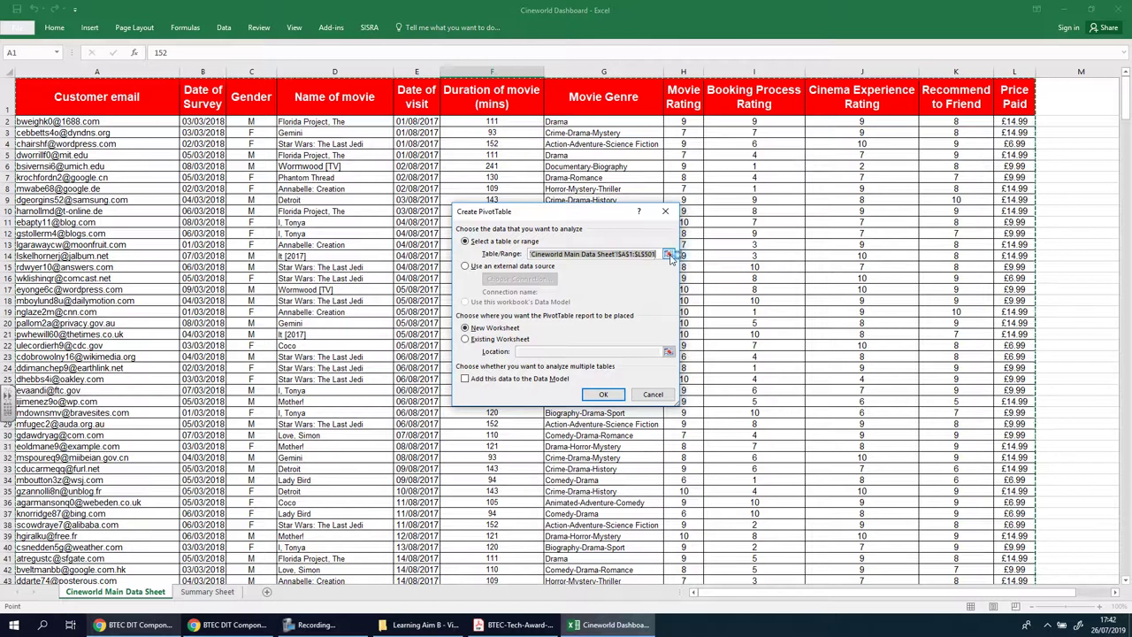
pyautogui.click(651, 395)
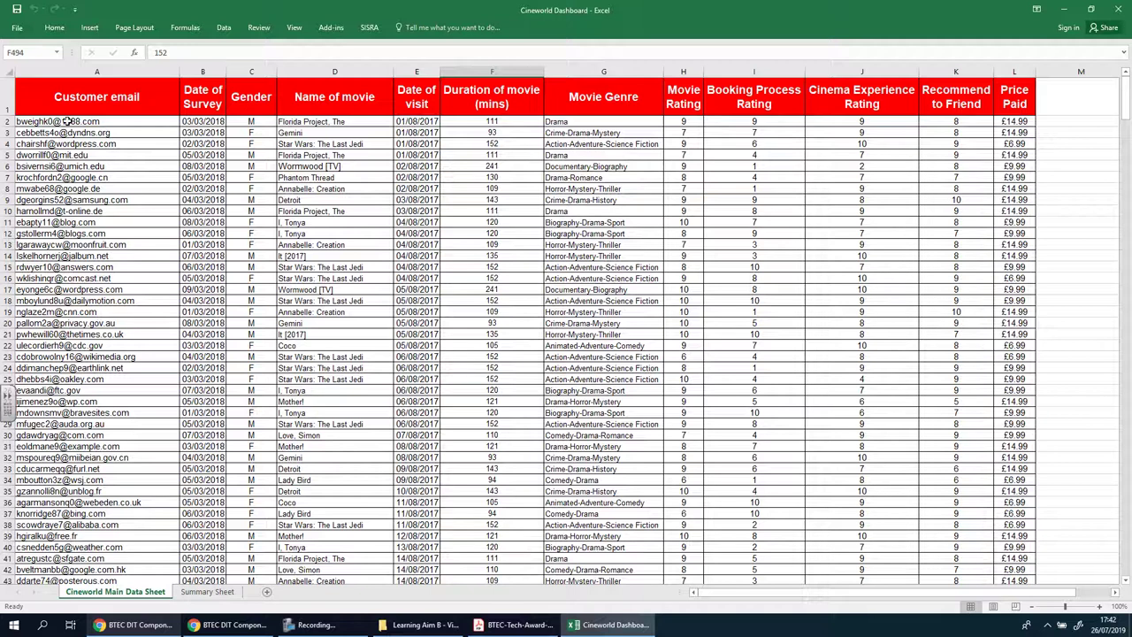
# - Name the survey data from the headers through row 500, without the Total row, as MainData
pyautogui.moveTo(64, 100); pyautogui.dragTo(1019, 550)
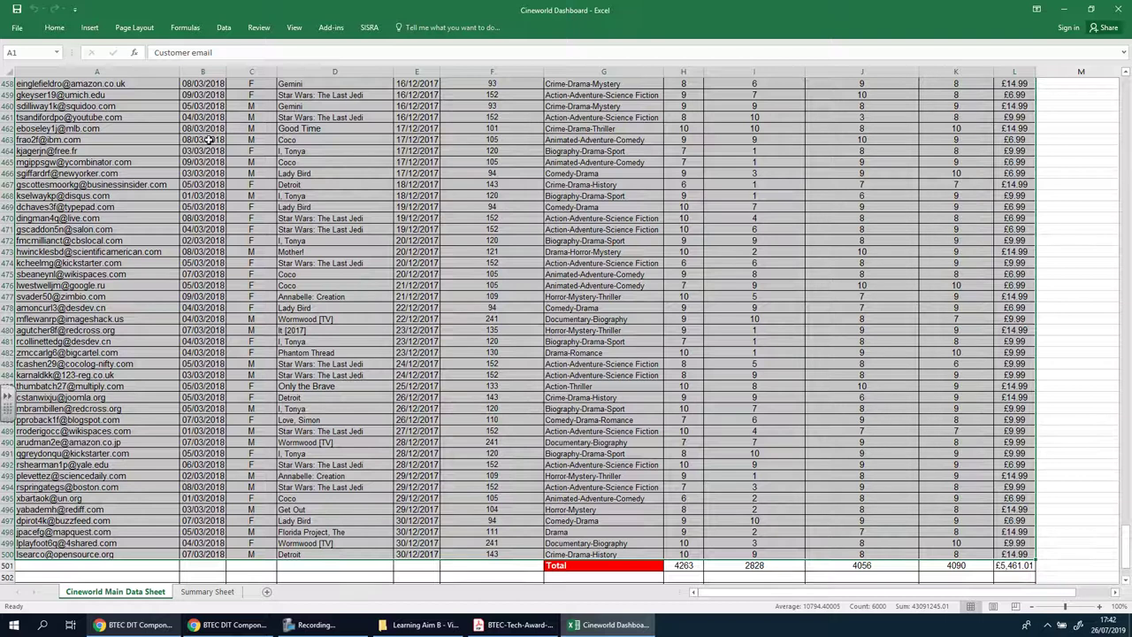
pyautogui.click(23, 52)
pyautogui.press('Return')
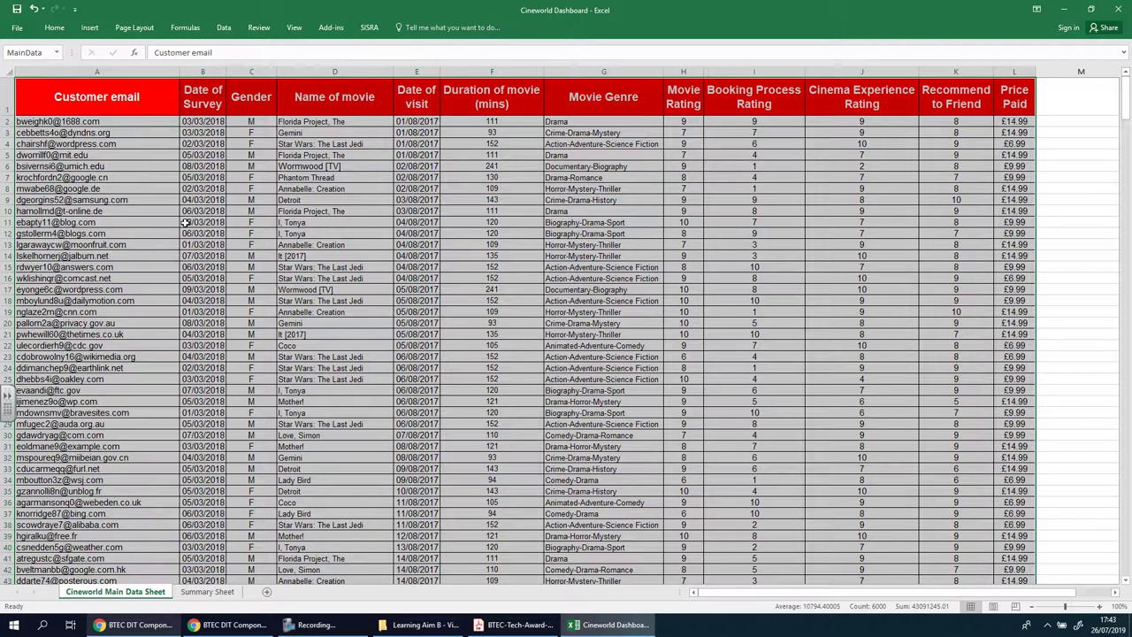
# - Create a PivotTable on a new worksheet using the named range MainData as its source
pyautogui.click(233, 278)
pyautogui.click(95, 32)
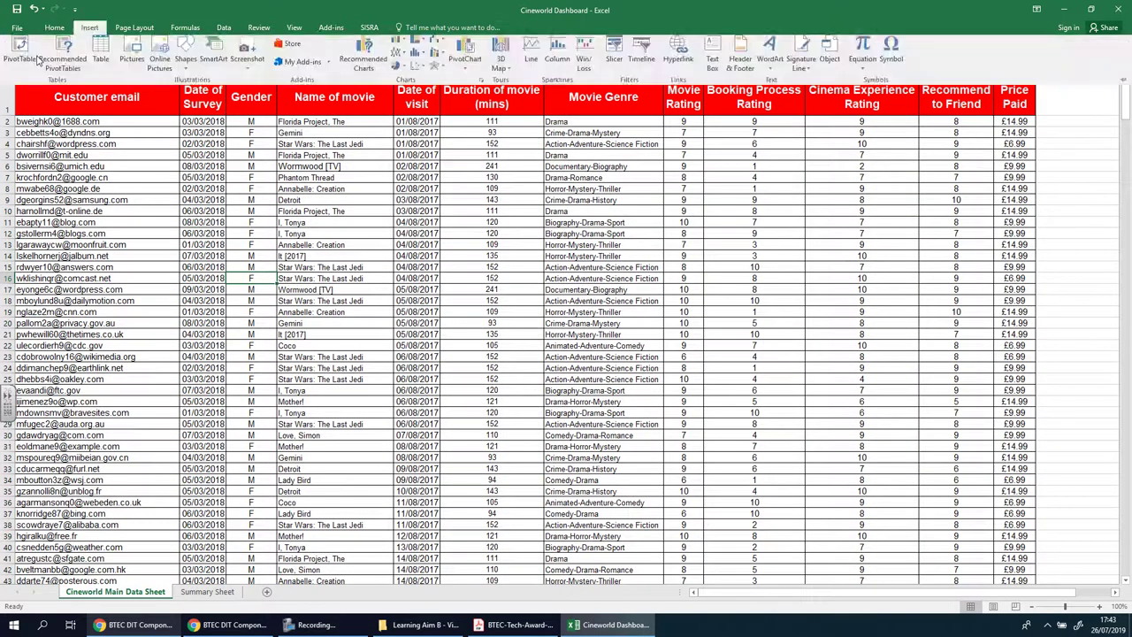
pyautogui.click(18, 53)
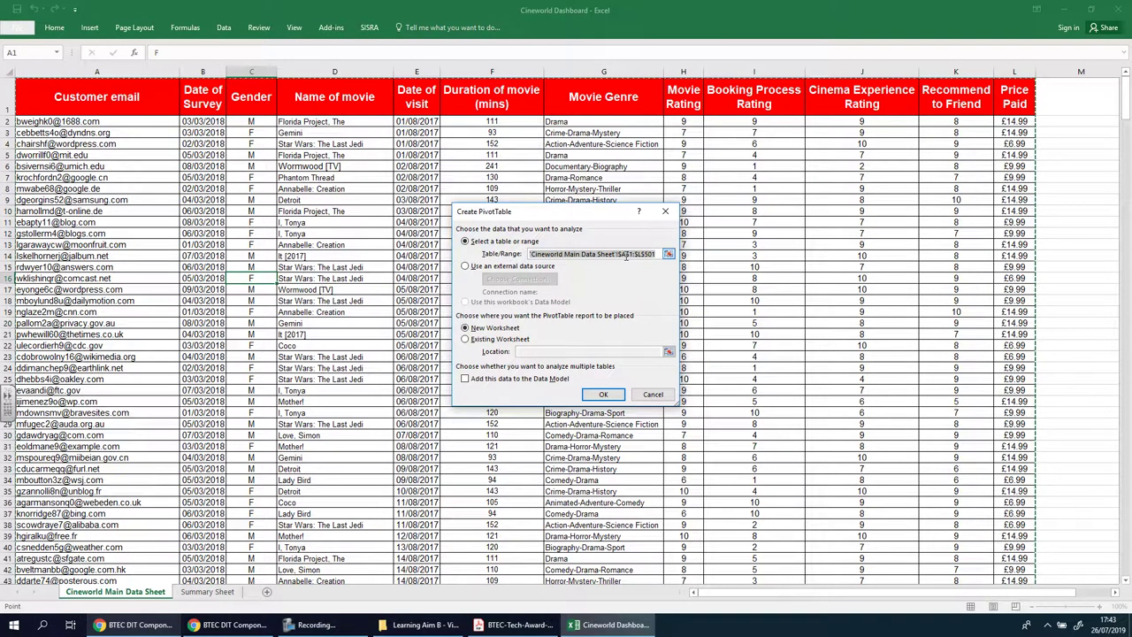
pyautogui.write('MainData')
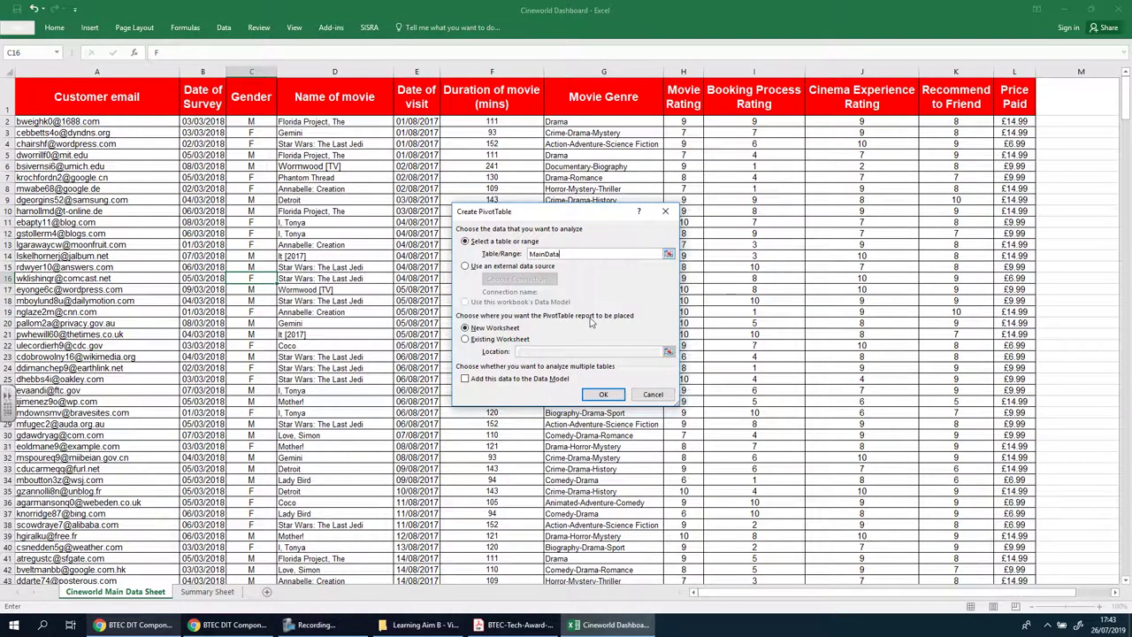
pyautogui.click(603, 396)
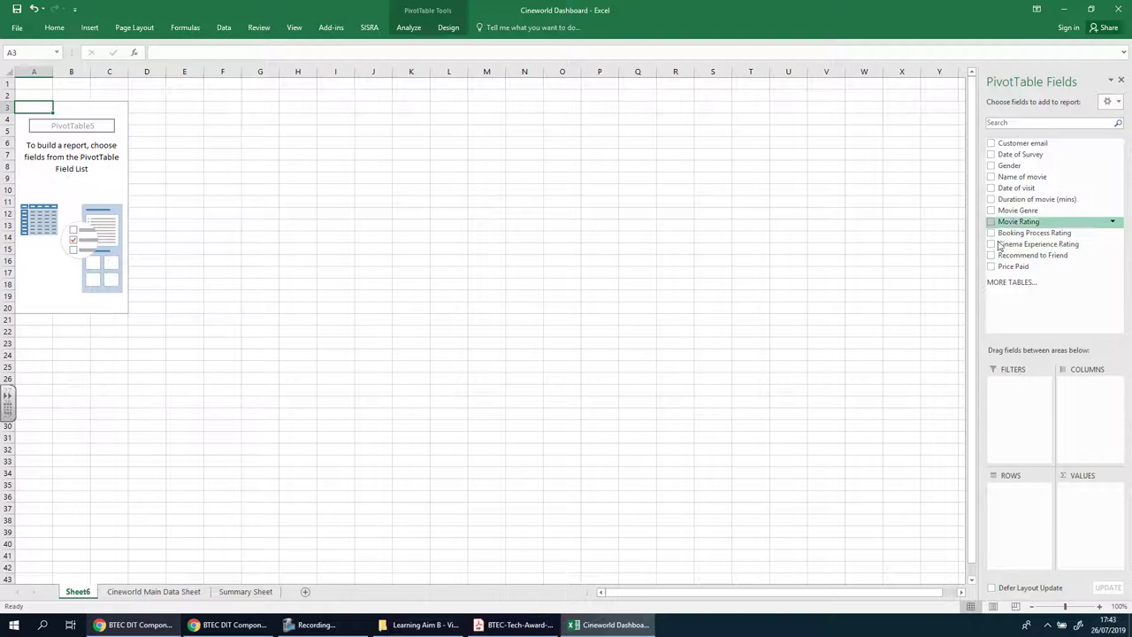
# - Add Price Paid as summed values and Name of movie as rows, sorted by Sum of Price Paid from largest to smallest
pyautogui.click(991, 267)
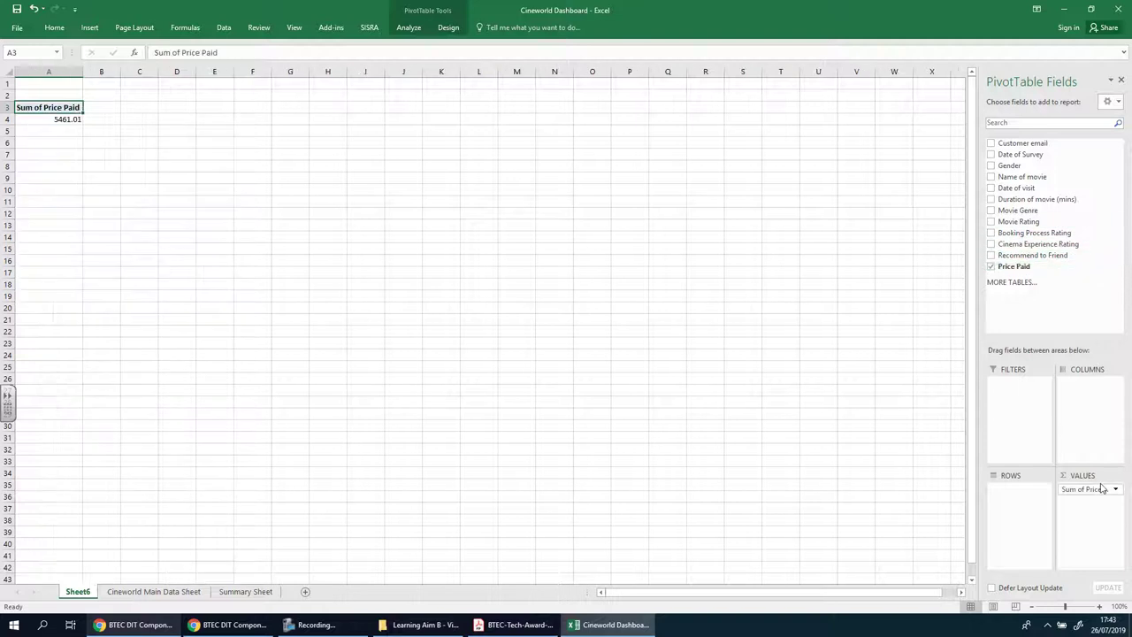
pyautogui.click(991, 177)
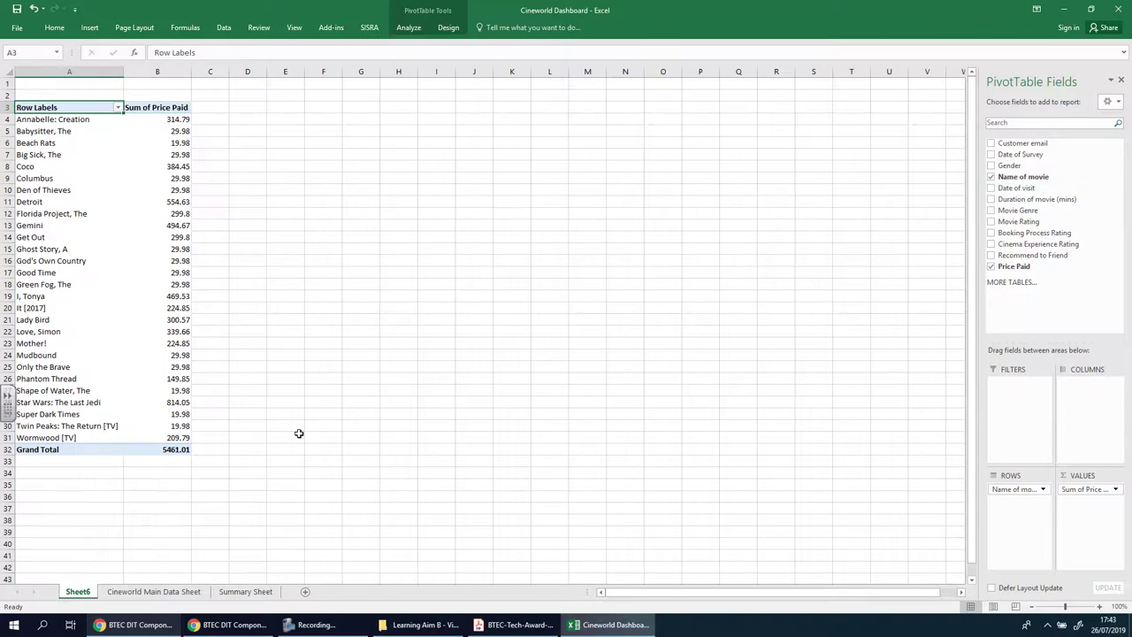
pyautogui.rightClick(173, 144)
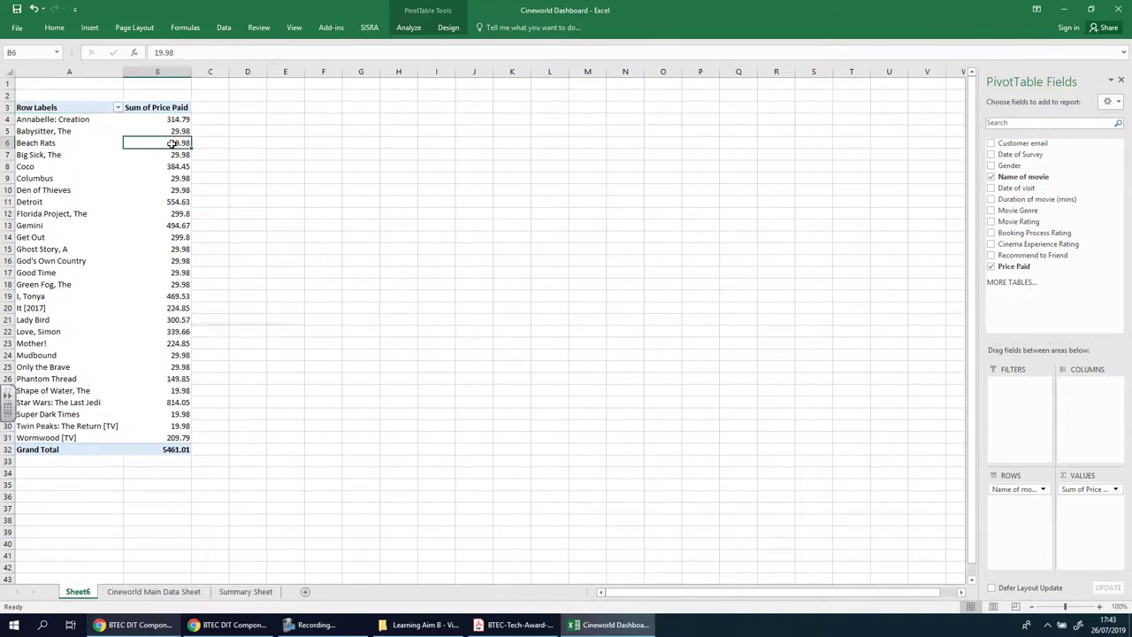
pyautogui.moveTo(226, 214)
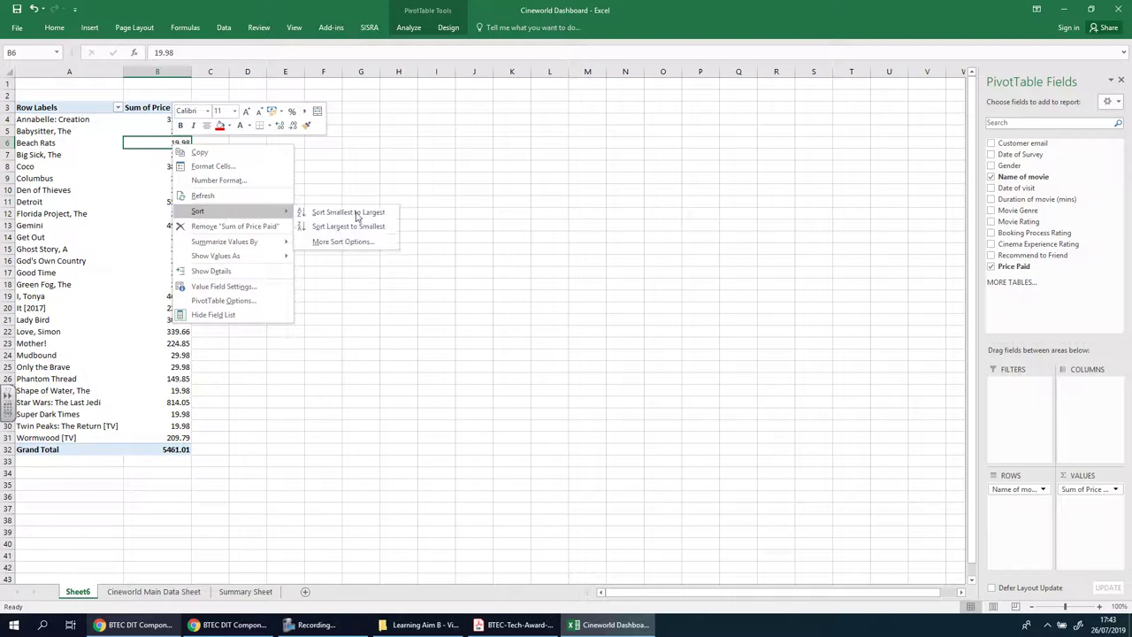
pyautogui.click(359, 225)
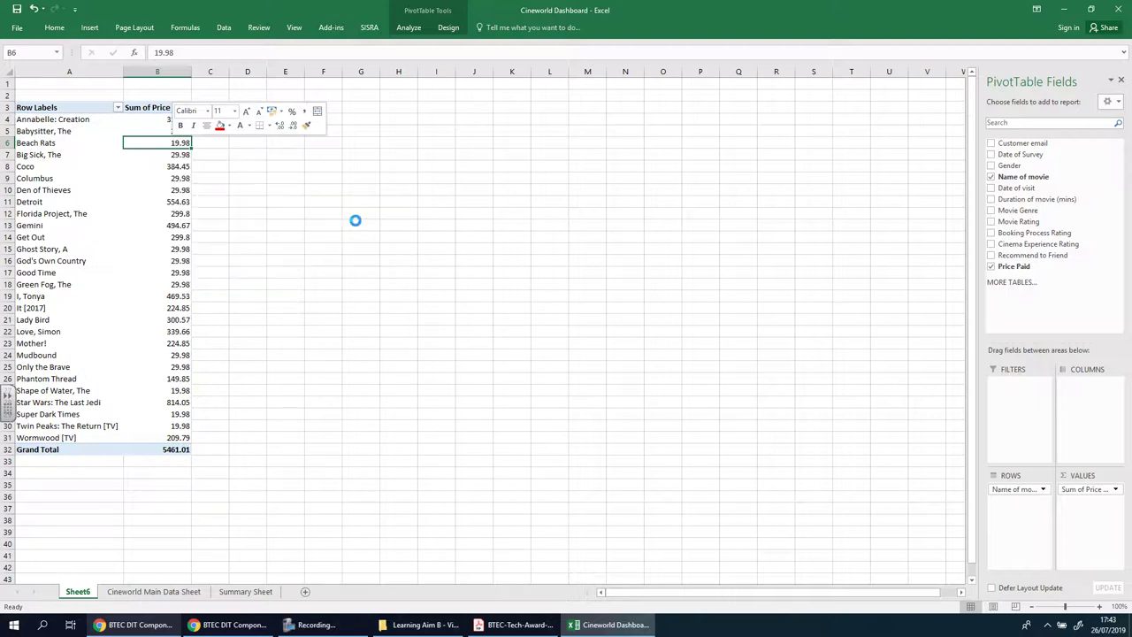
pyautogui.click(439, 269)
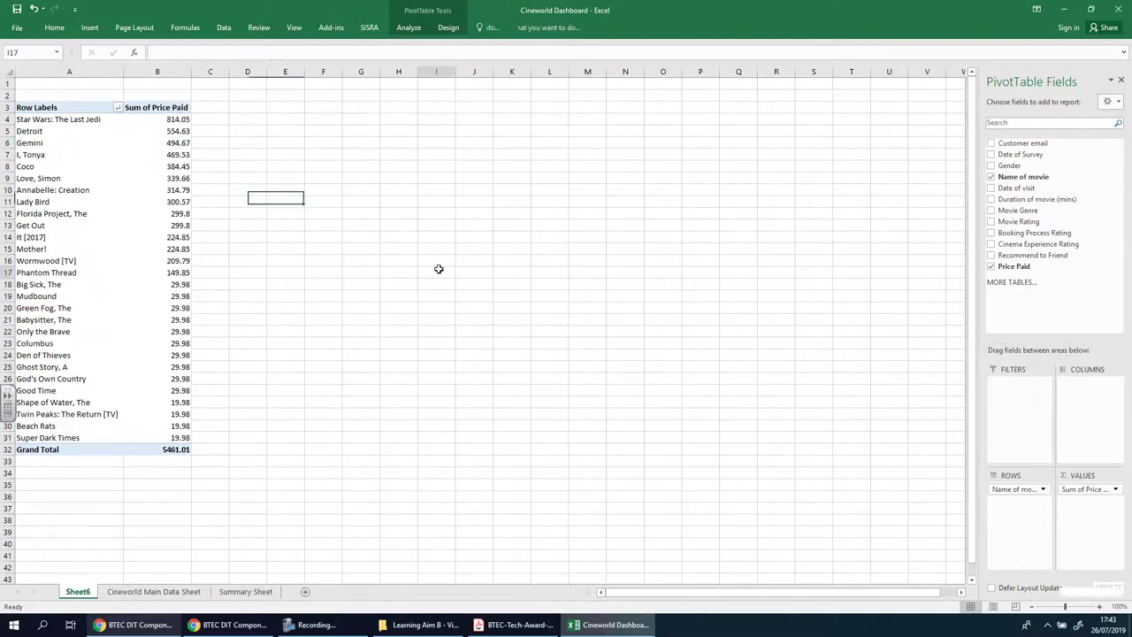
pyautogui.click(167, 121)
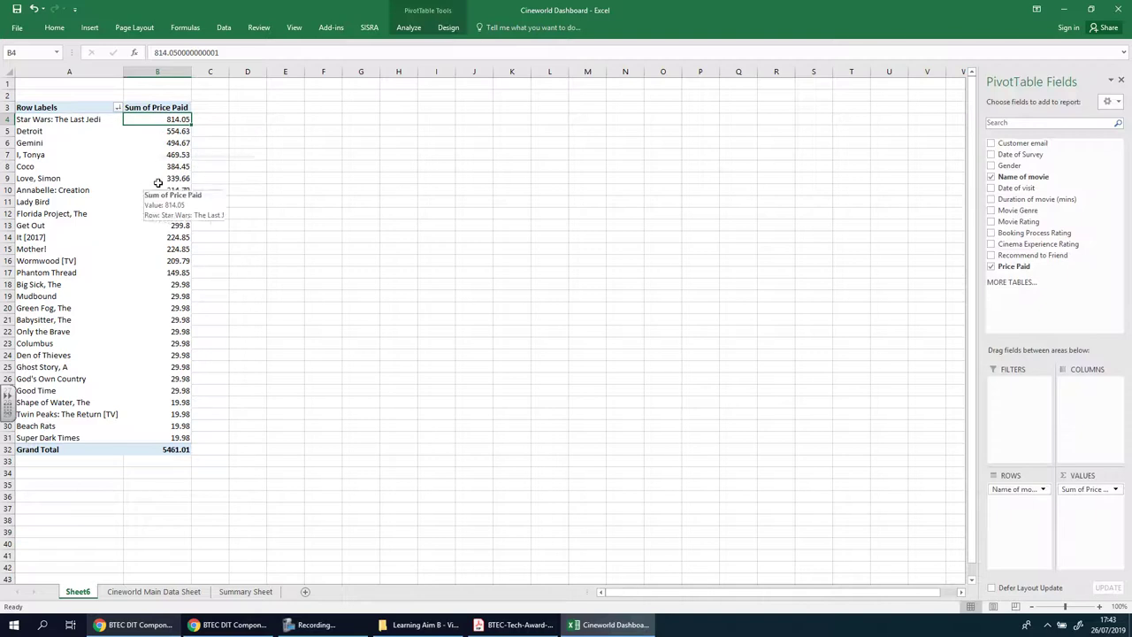
pyautogui.click(165, 132)
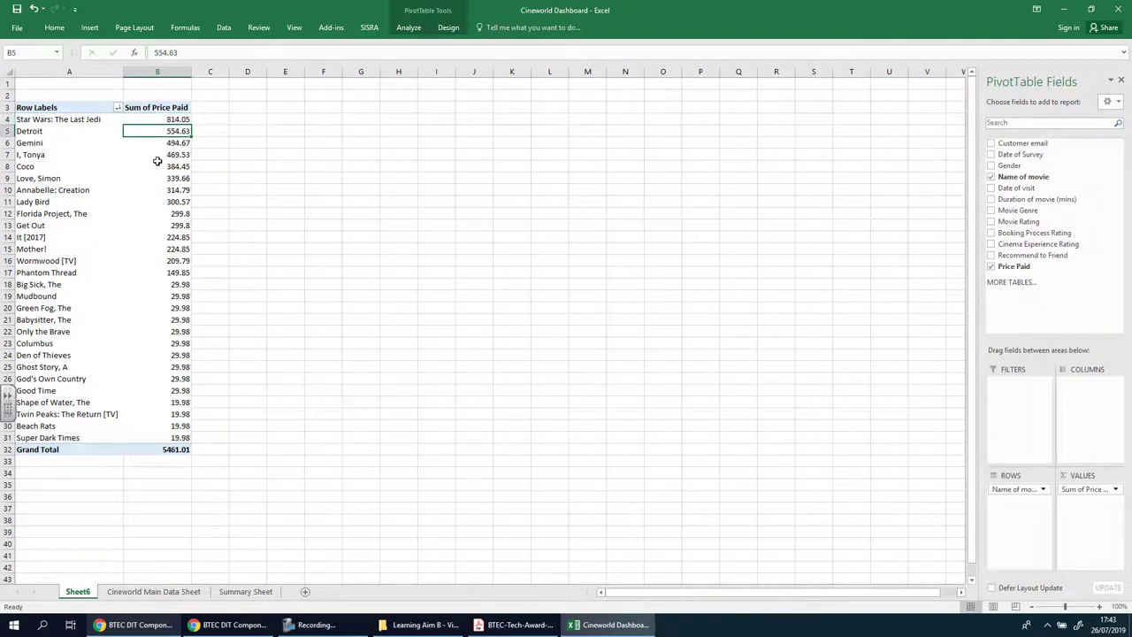
pyautogui.click(159, 143)
pyautogui.click(159, 155)
pyautogui.click(165, 190)
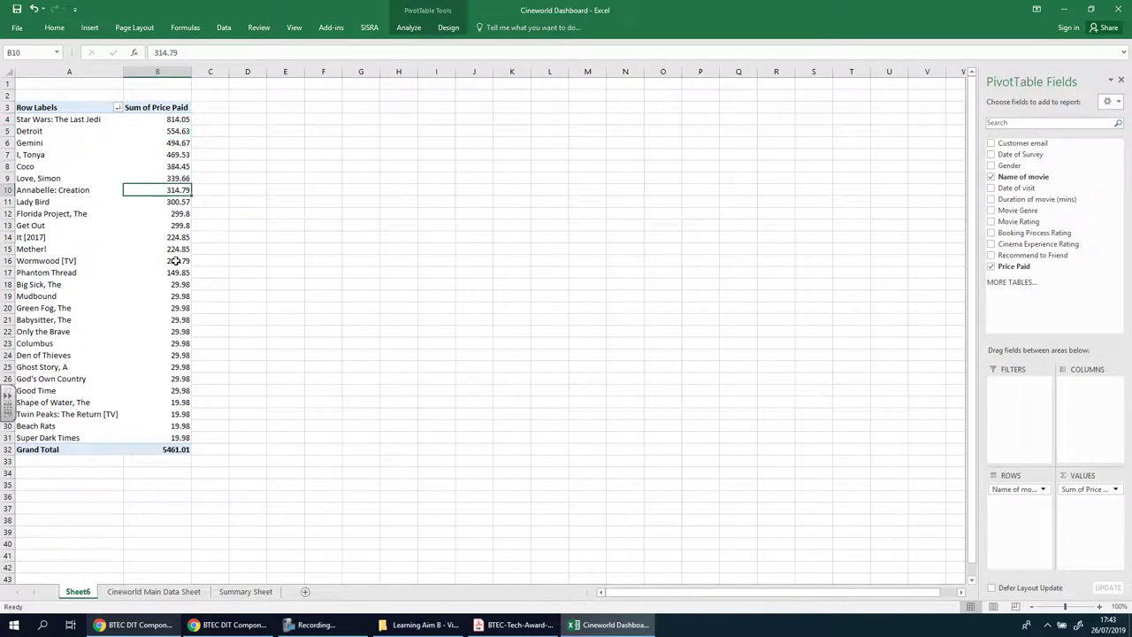
pyautogui.click(175, 260)
# - Format the Sum of Price Paid values from the first movie through the grand total as Currency
pyautogui.moveTo(168, 119); pyautogui.dragTo(164, 451)
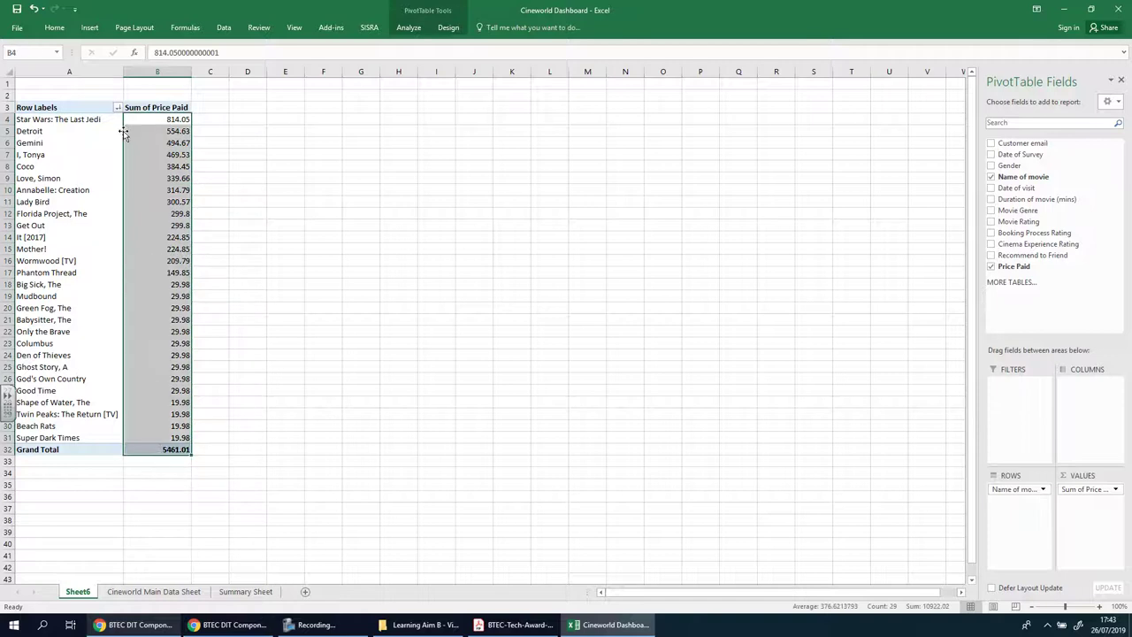
pyautogui.click(54, 27)
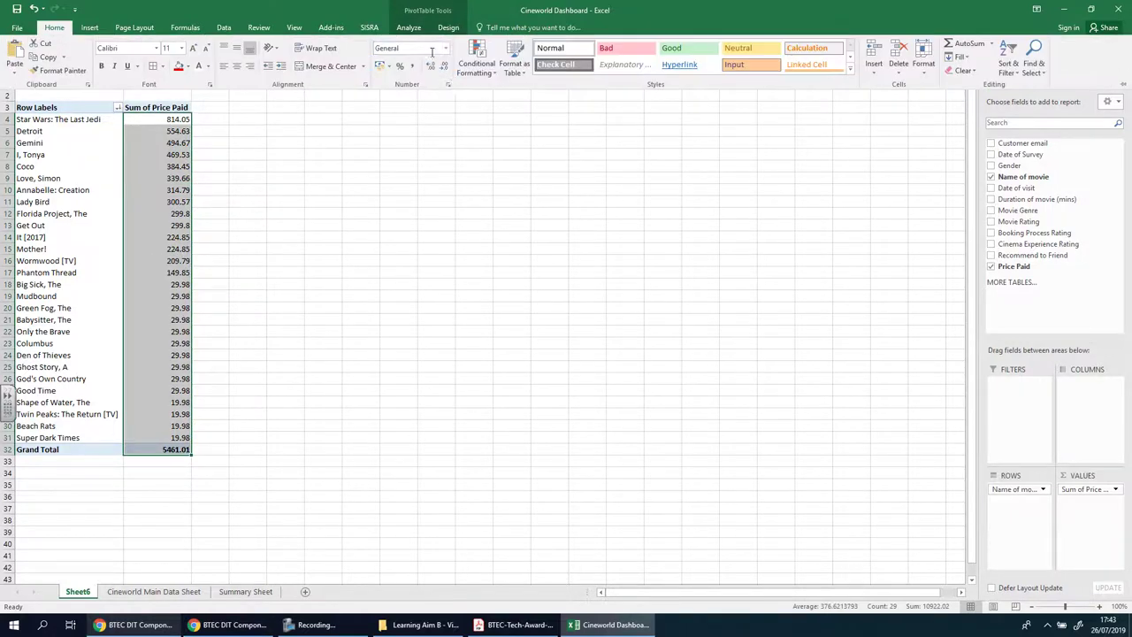
pyautogui.click(446, 48)
pyautogui.click(416, 116)
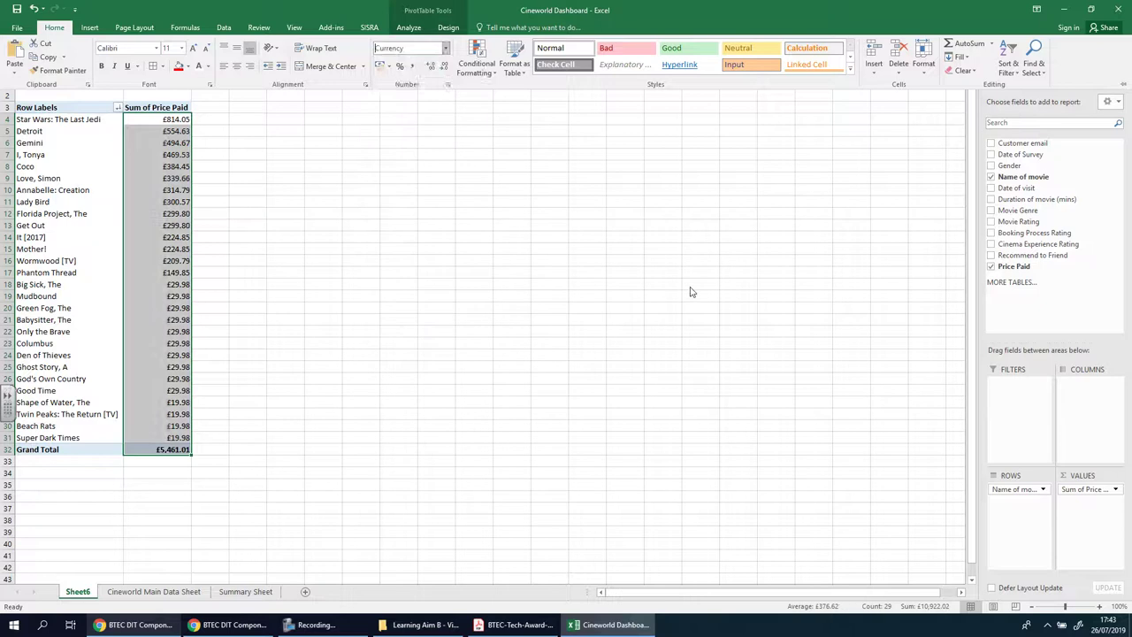
# - Apply the dark PivotTable style with pale yellow rows and black header and total rows to the movie PivotTable
pyautogui.click(471, 461)
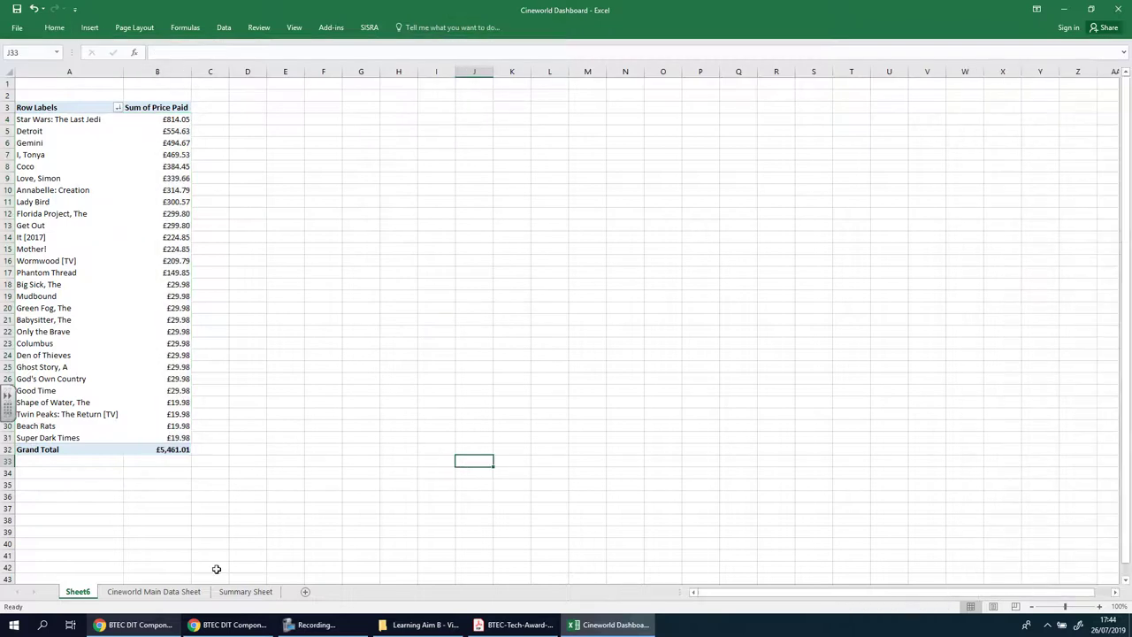
pyautogui.click(147, 402)
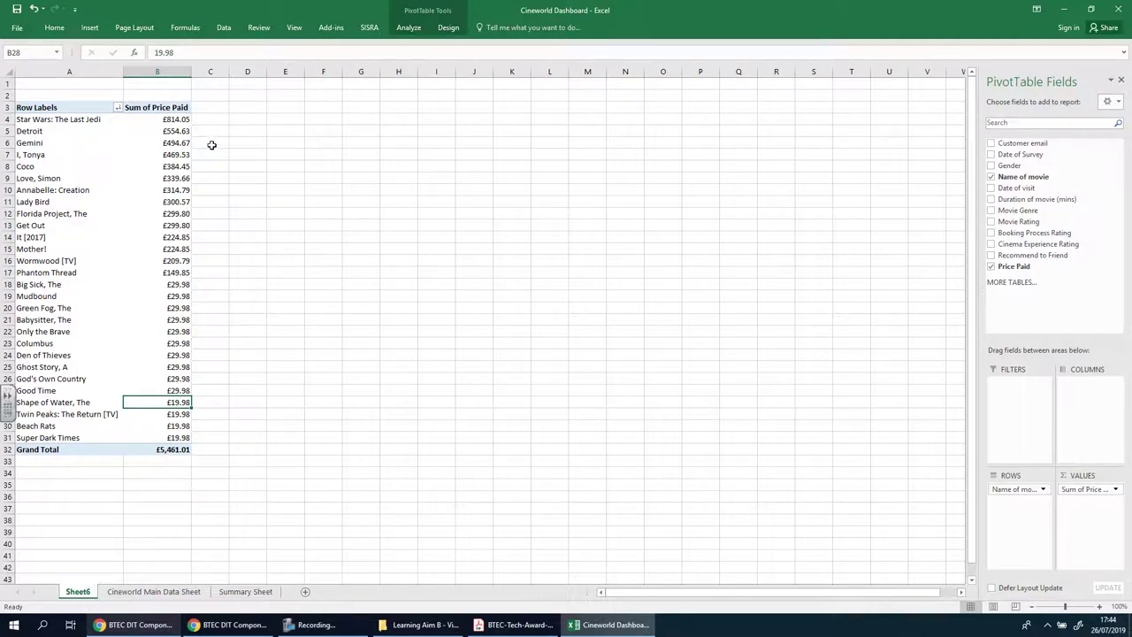
pyautogui.click(153, 144)
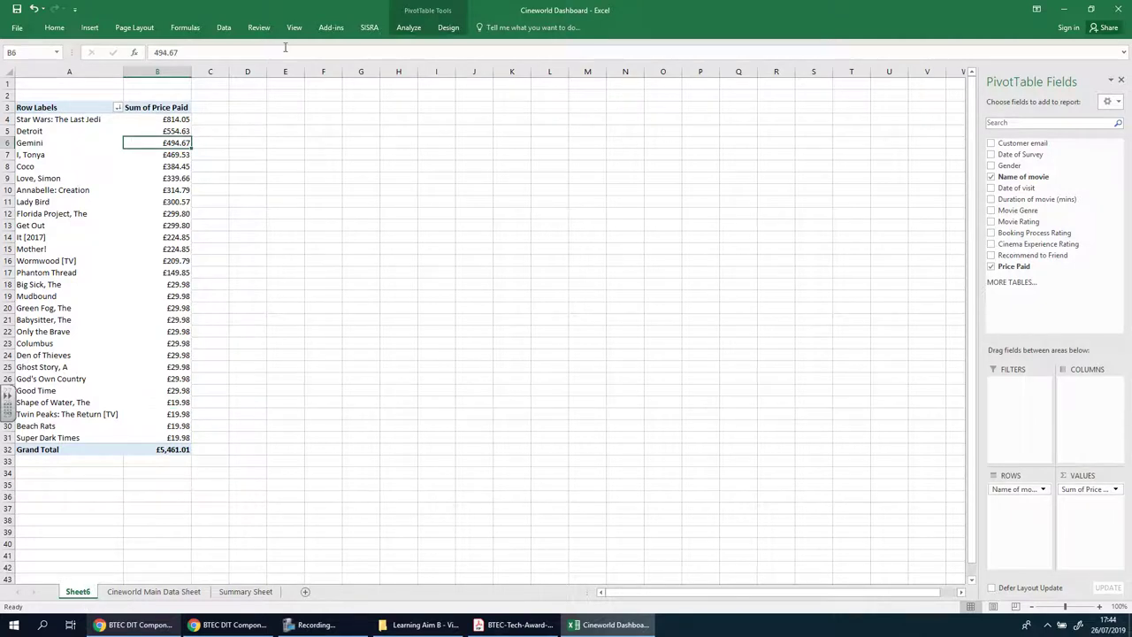
pyautogui.click(449, 27)
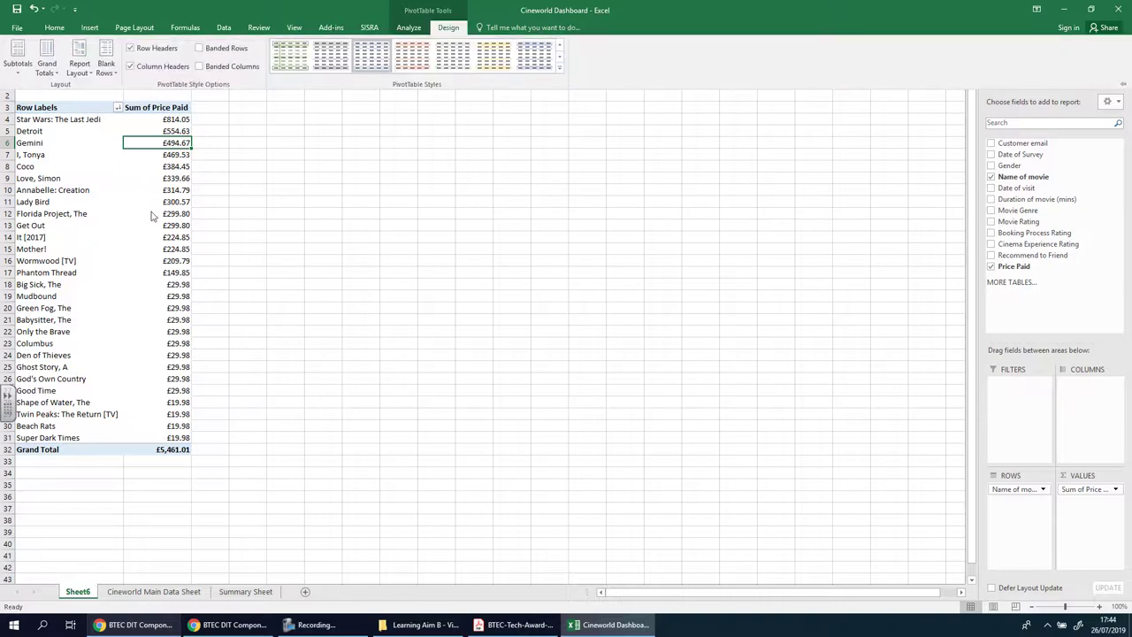
pyautogui.click(560, 69)
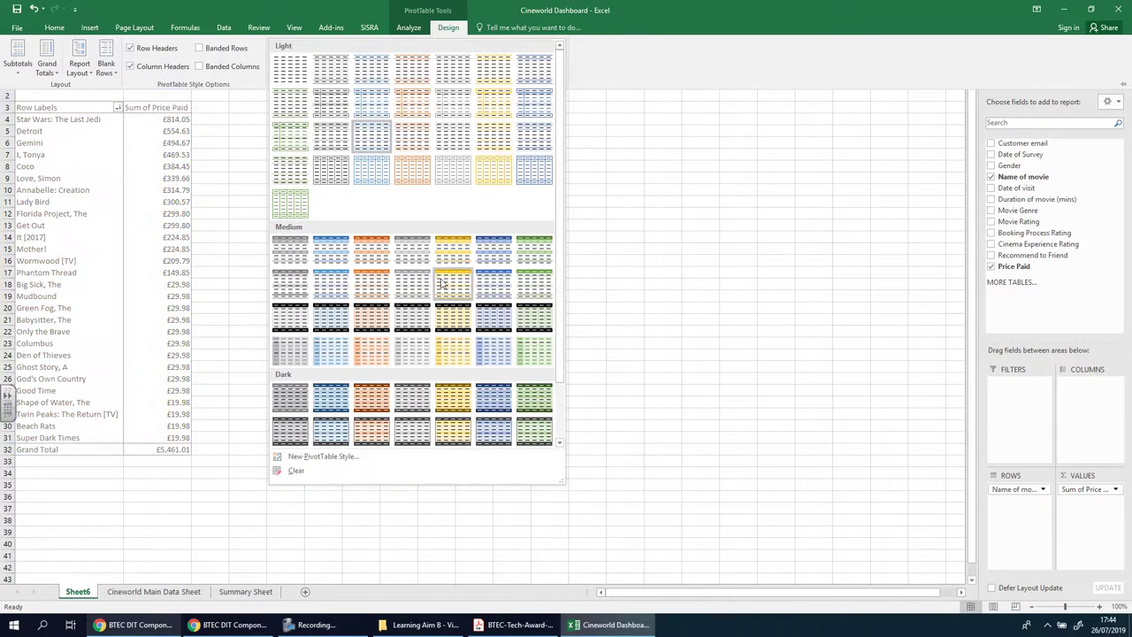
pyautogui.scroll(-2, 481, 331)
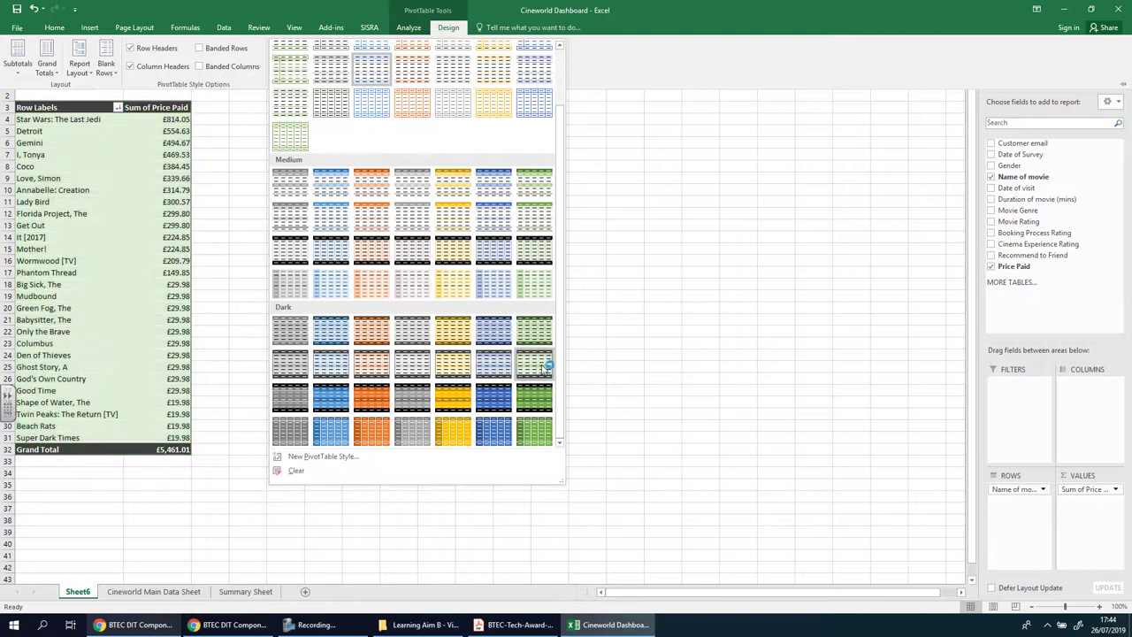
pyautogui.click(455, 368)
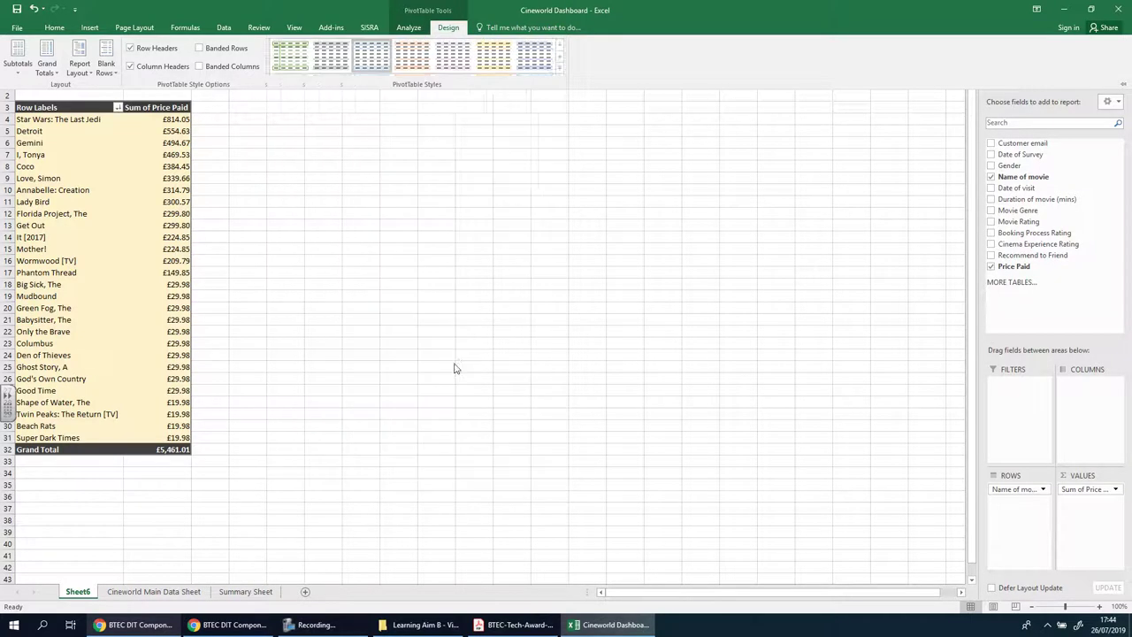
pyautogui.click(559, 66)
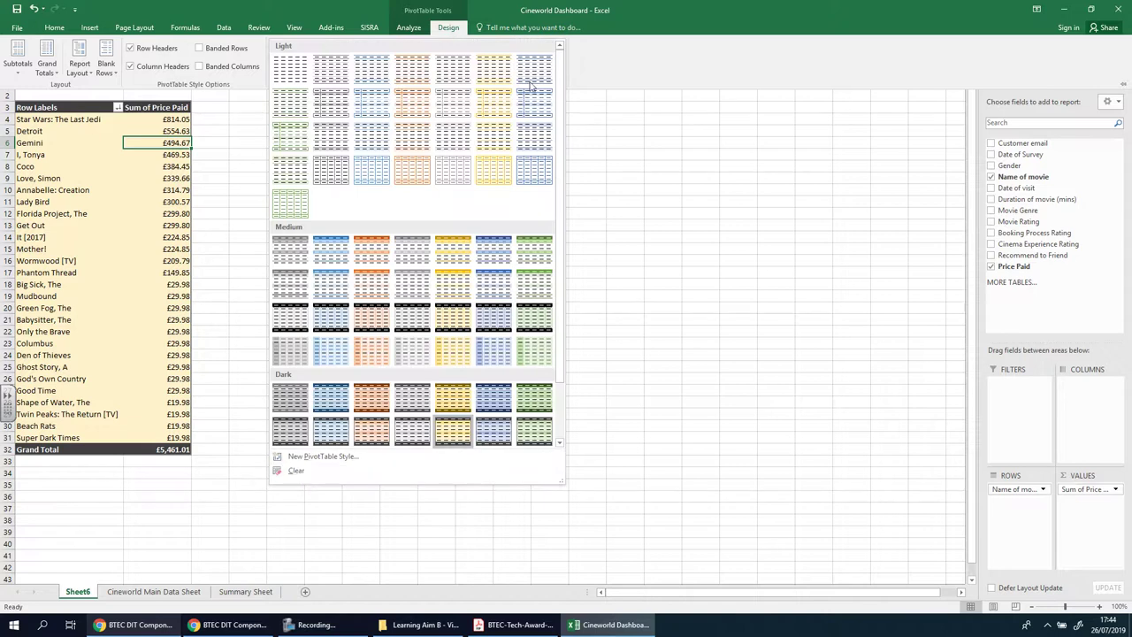
pyautogui.doubleClick(449, 27)
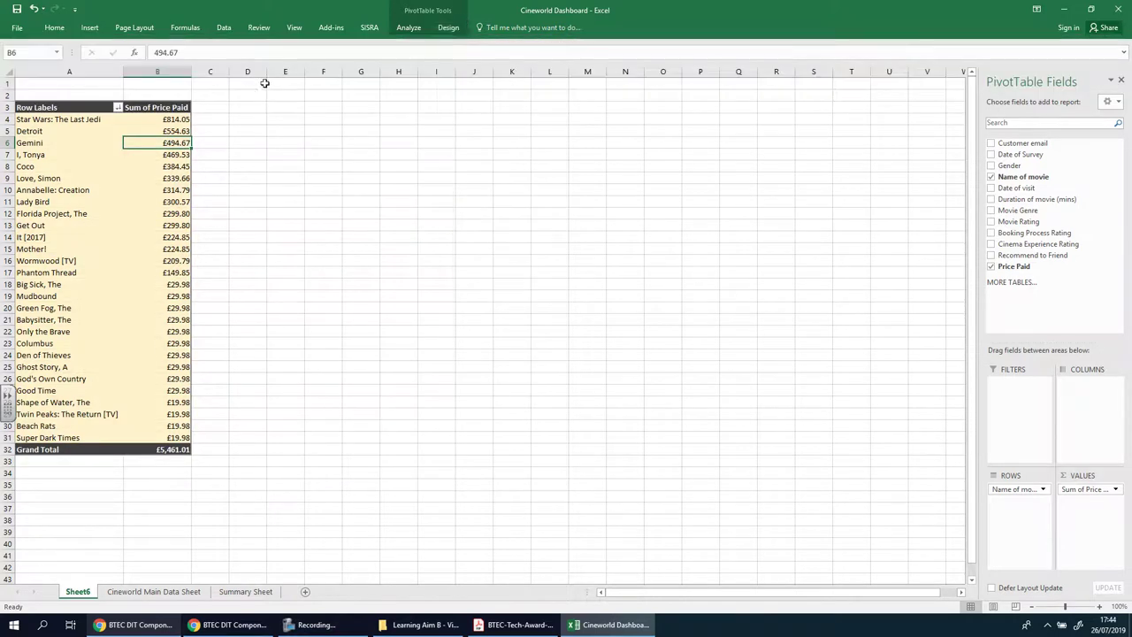
pyautogui.click(448, 27)
pyautogui.click(448, 28)
pyautogui.moveTo(40, 107); pyautogui.dragTo(175, 449)
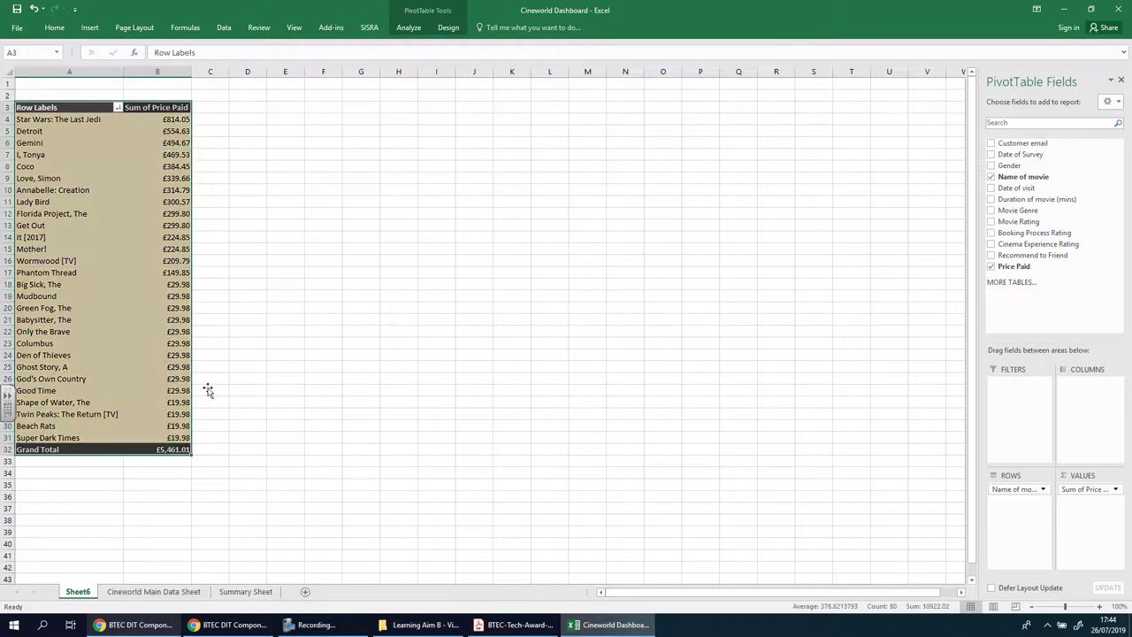
pyautogui.click(449, 27)
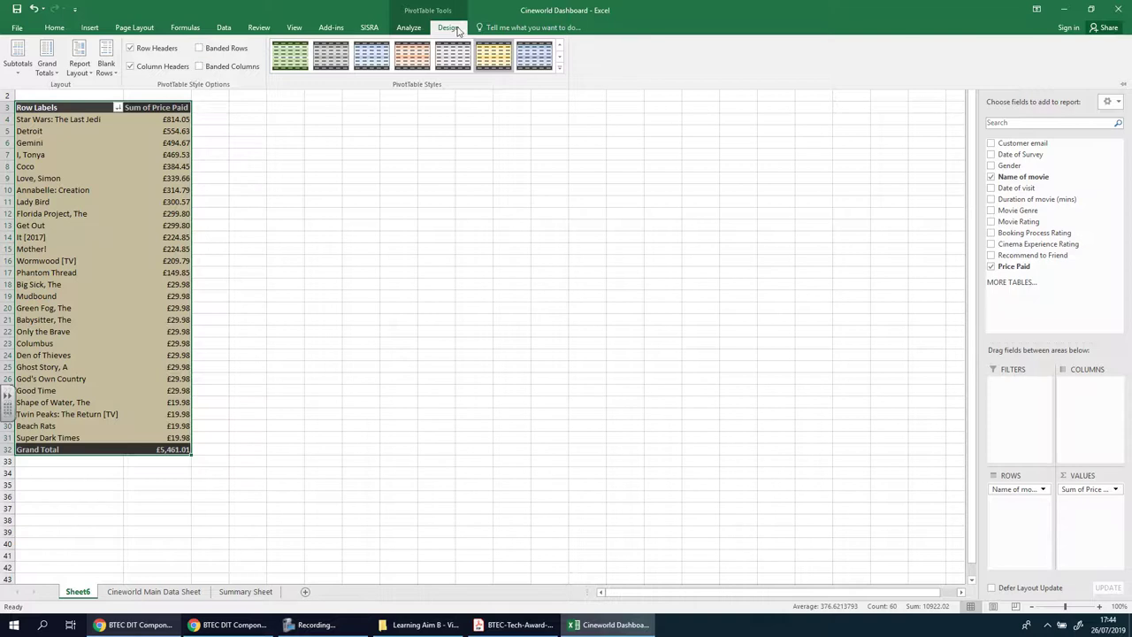
pyautogui.click(393, 173)
pyautogui.click(363, 213)
pyautogui.click(44, 118)
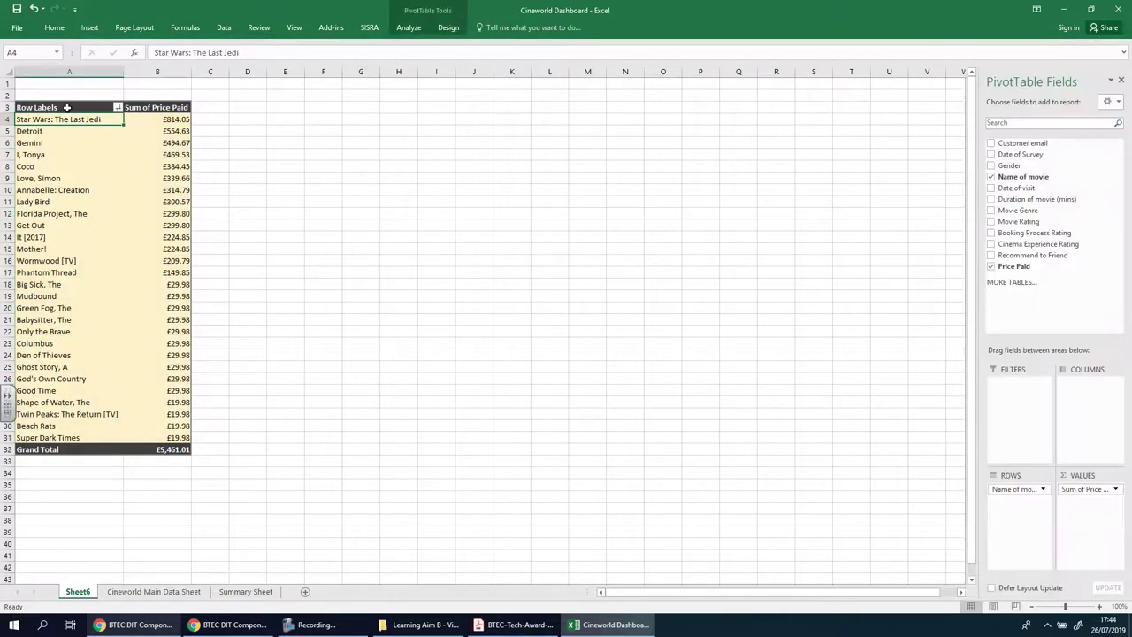
# - Fill the PivotTable's header row and its Grand Total row with red
pyautogui.moveTo(58, 107); pyautogui.dragTo(149, 106)
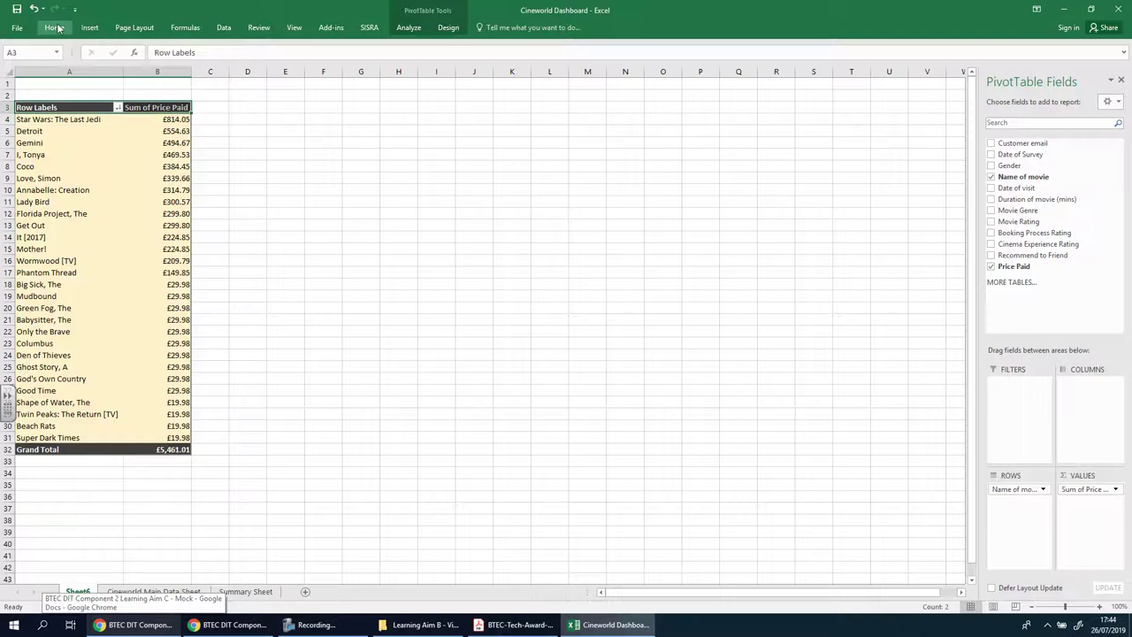
pyautogui.click(54, 28)
pyautogui.click(178, 66)
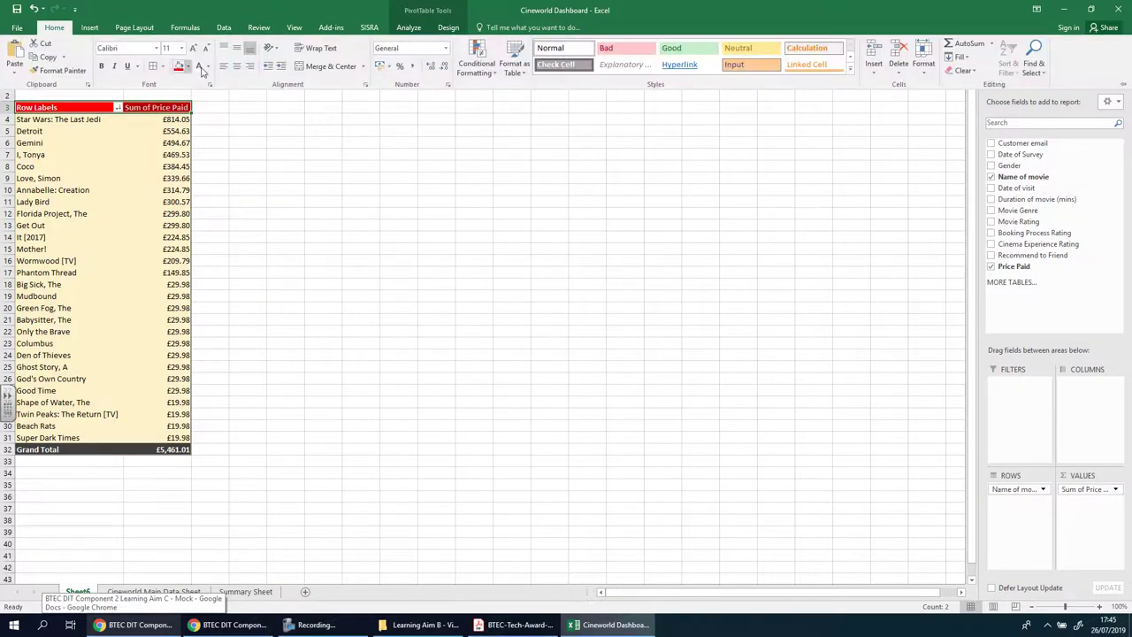
pyautogui.click(76, 449)
pyautogui.moveTo(75, 449); pyautogui.dragTo(168, 449)
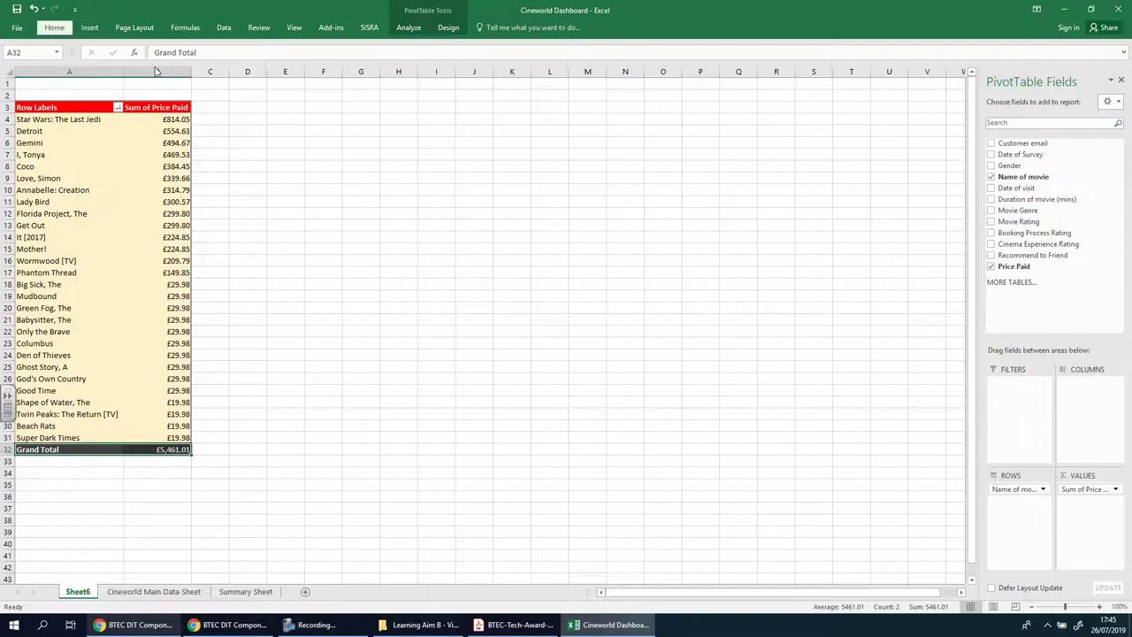
pyautogui.click(56, 28)
pyautogui.click(178, 67)
pyautogui.click(578, 366)
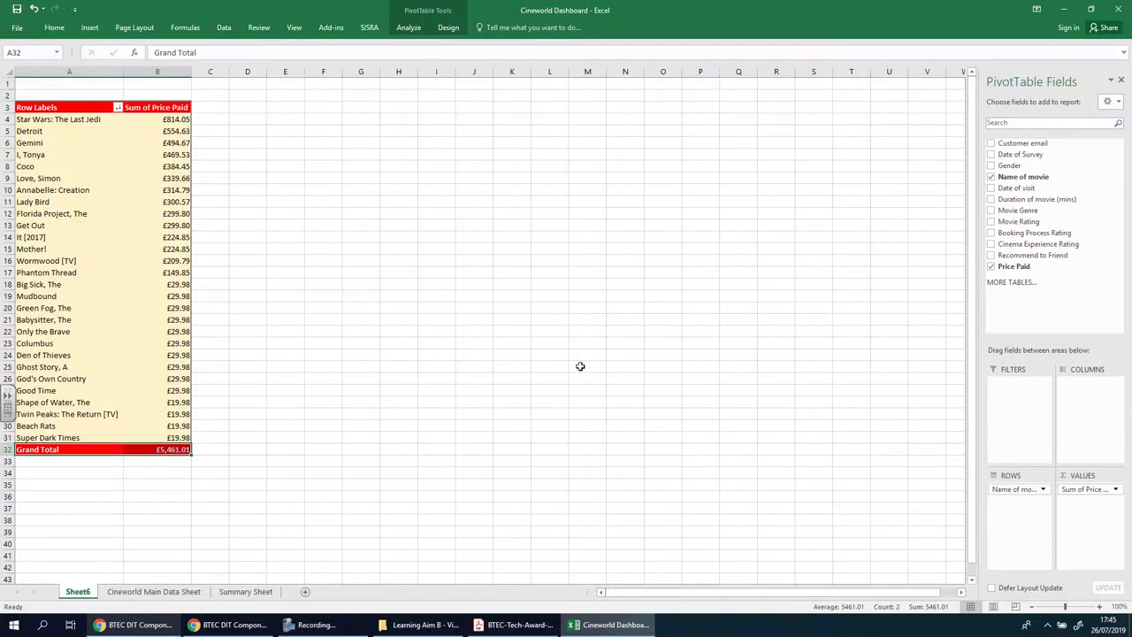
pyautogui.click(586, 366)
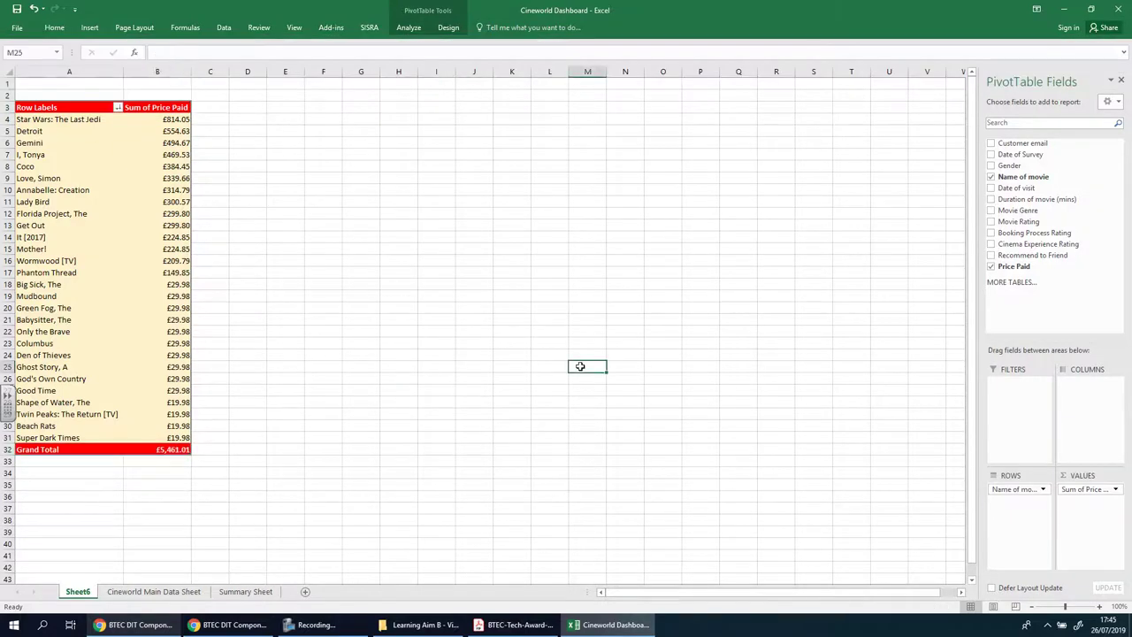
pyautogui.click(37, 120)
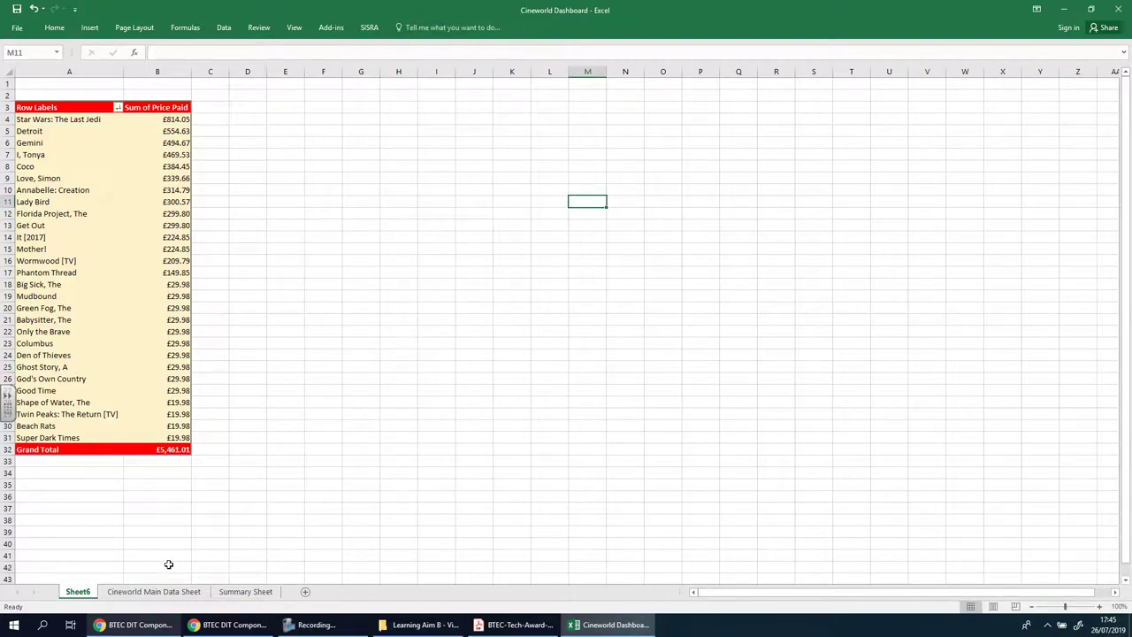
# - Rename the movie PivotTable's worksheet as Top Earning Movies
pyautogui.doubleClick(76, 591)
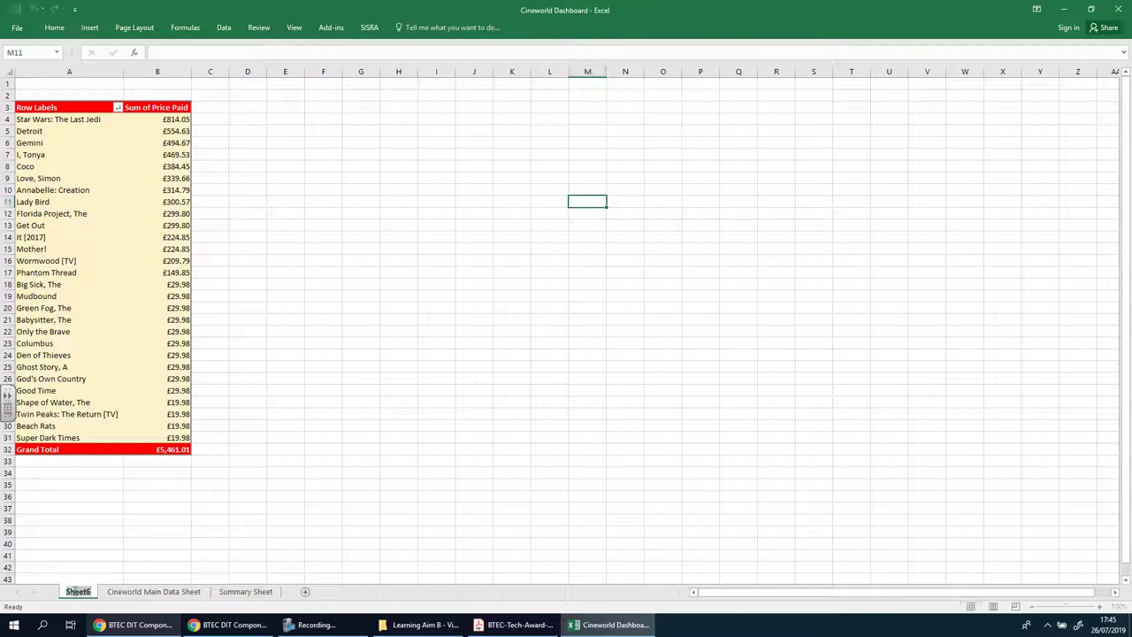
pyautogui.write('Top')
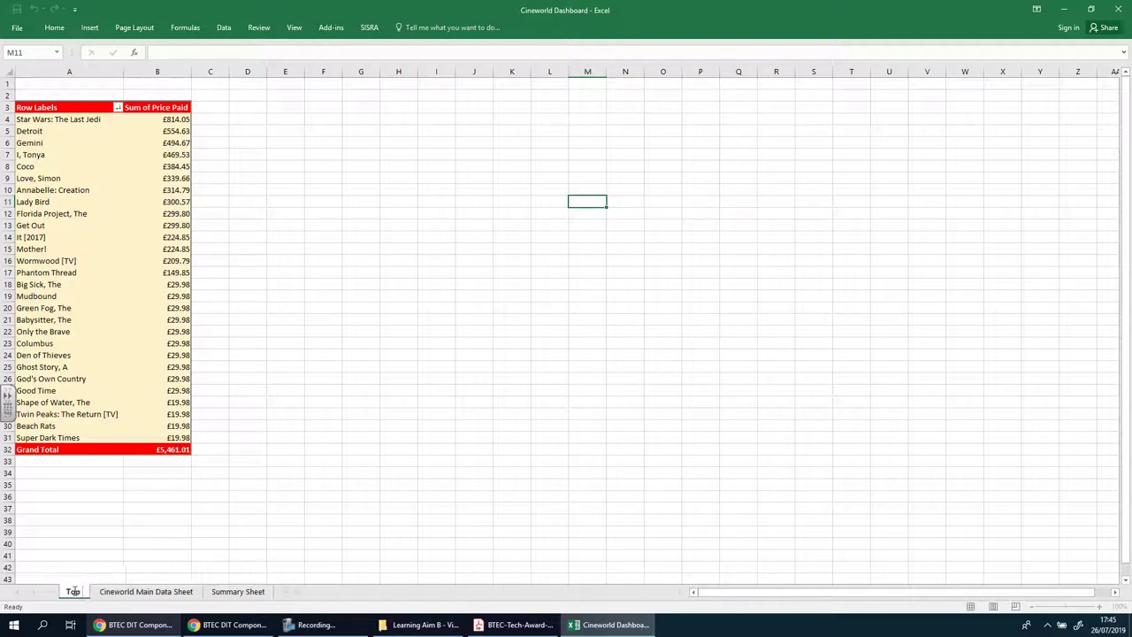
pyautogui.write(' Earni')
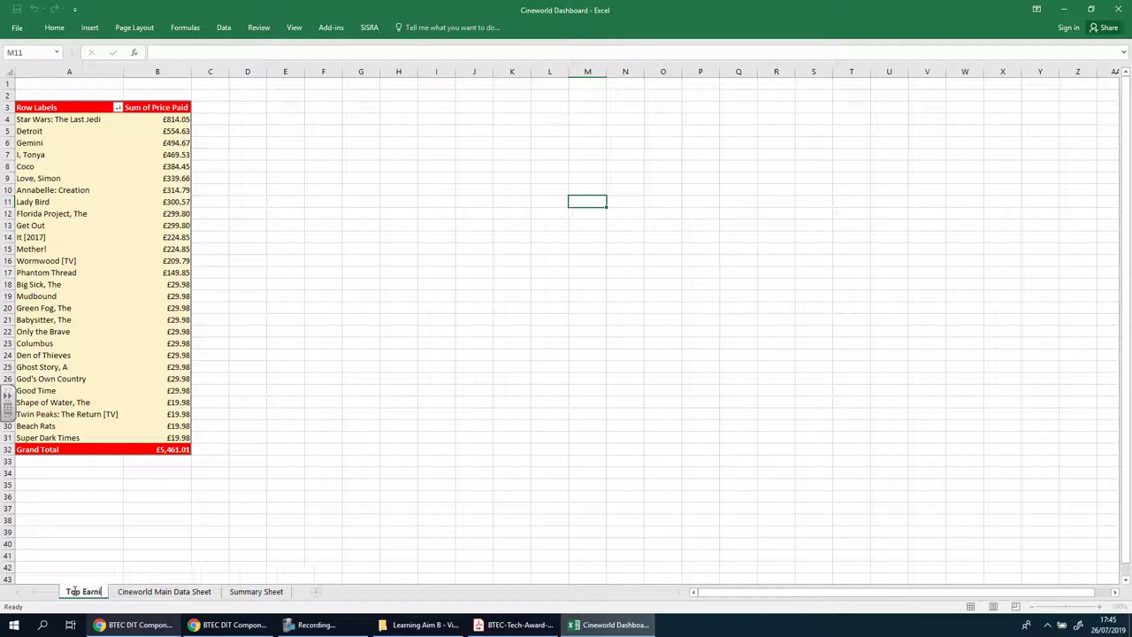
pyautogui.write('ng Movies')
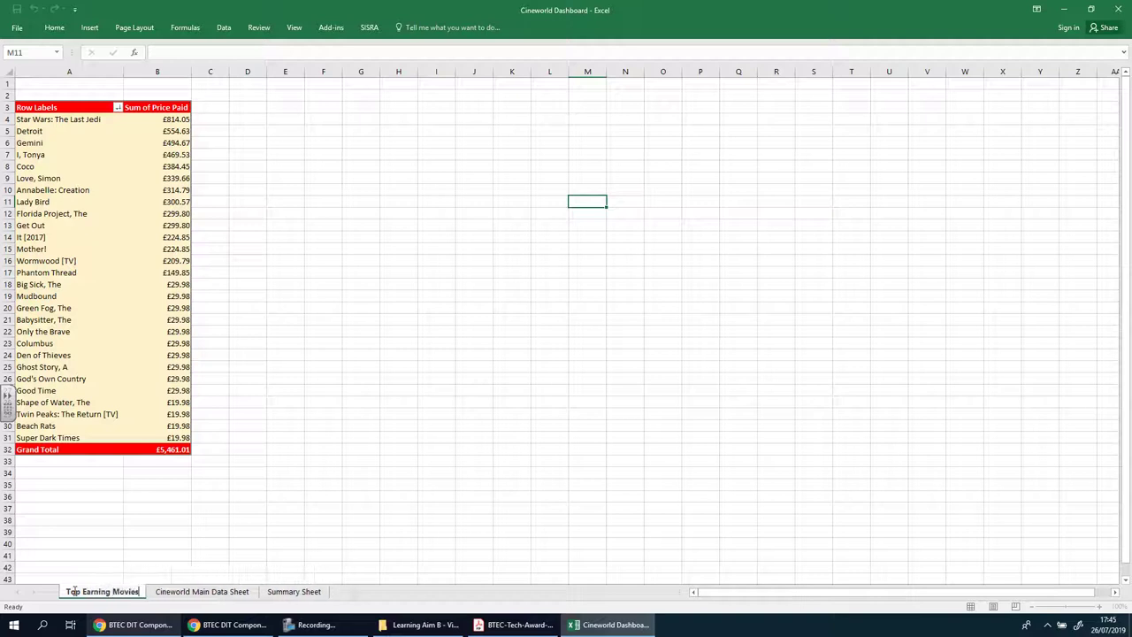
pyautogui.click(310, 438)
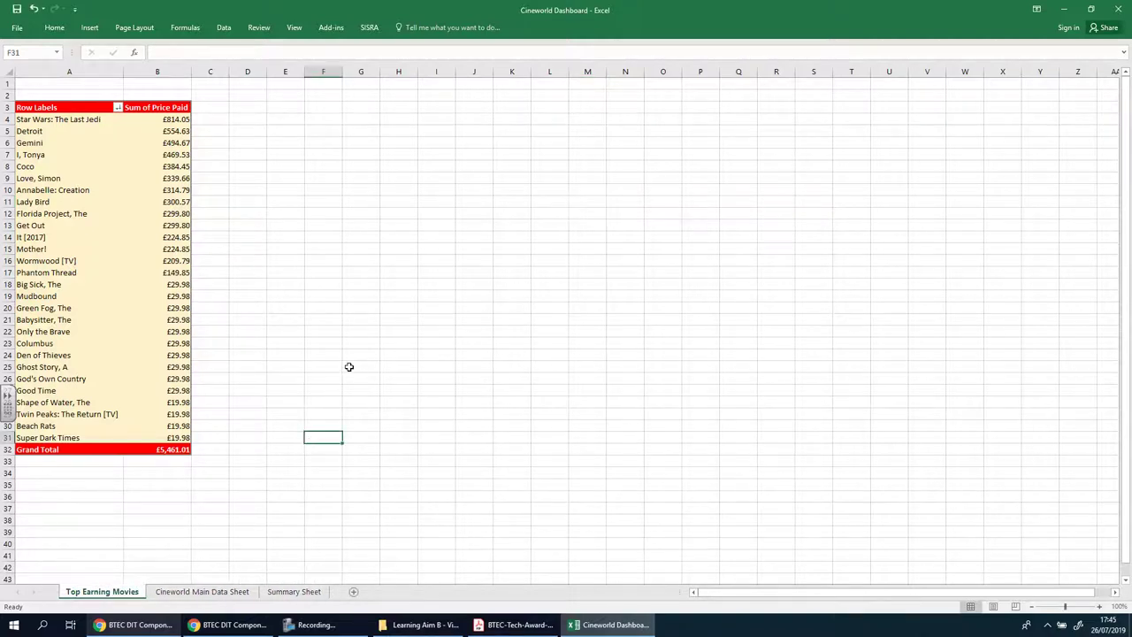
# - Create another PivotTable from the main data sheet on a new worksheet, with MainData as its table range
pyautogui.click(177, 592)
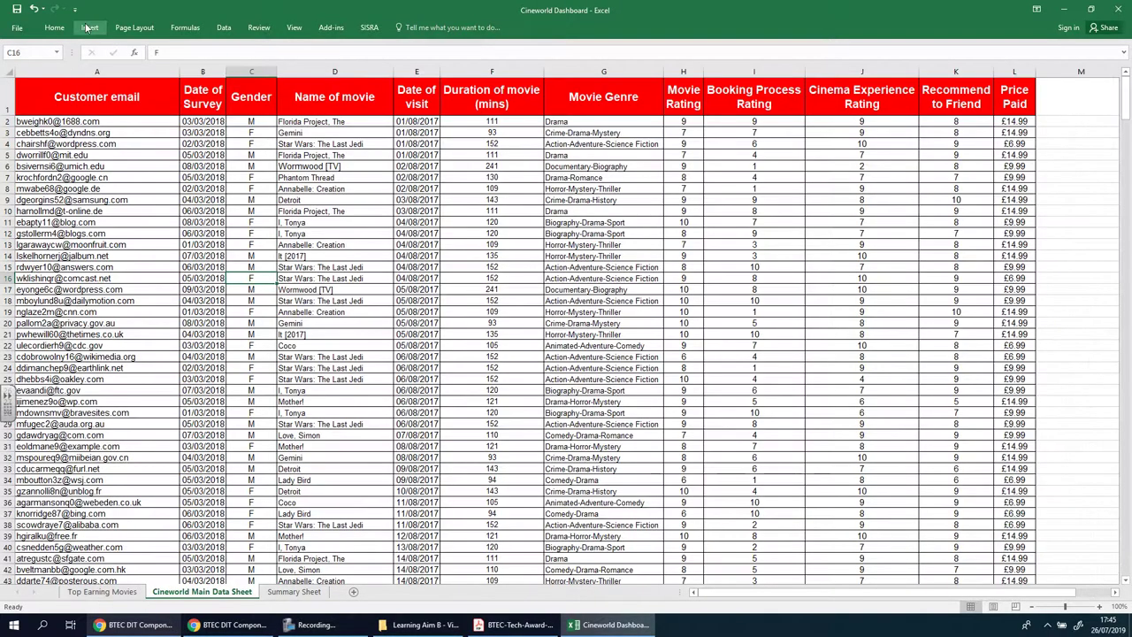
pyautogui.click(26, 60)
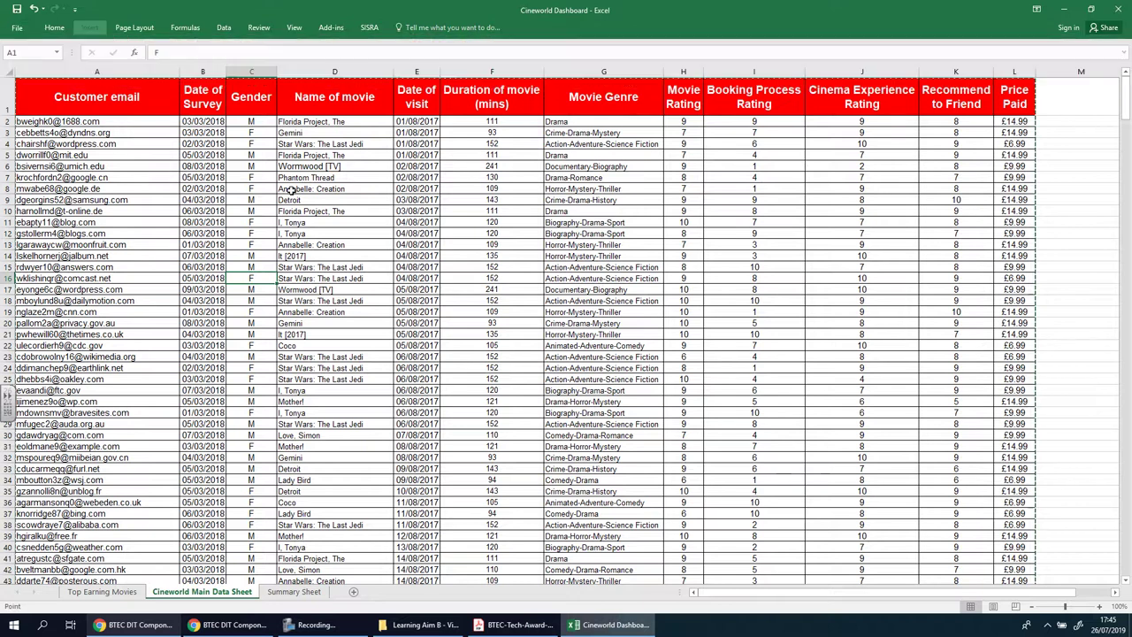
pyautogui.click(578, 255)
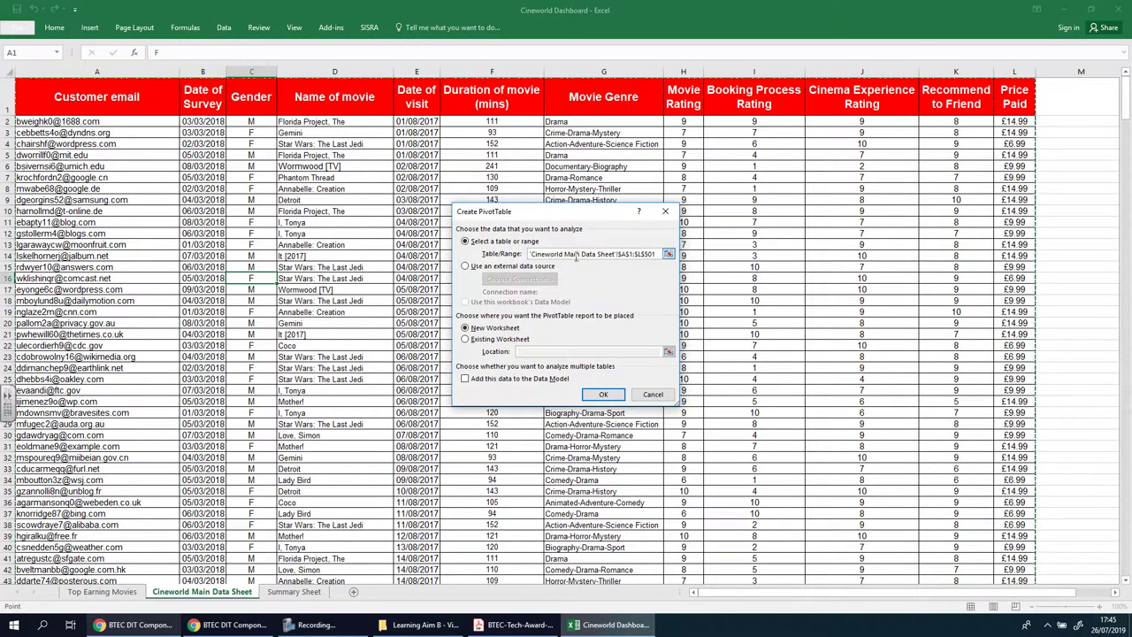
pyautogui.scroll(-5, 581, 254)
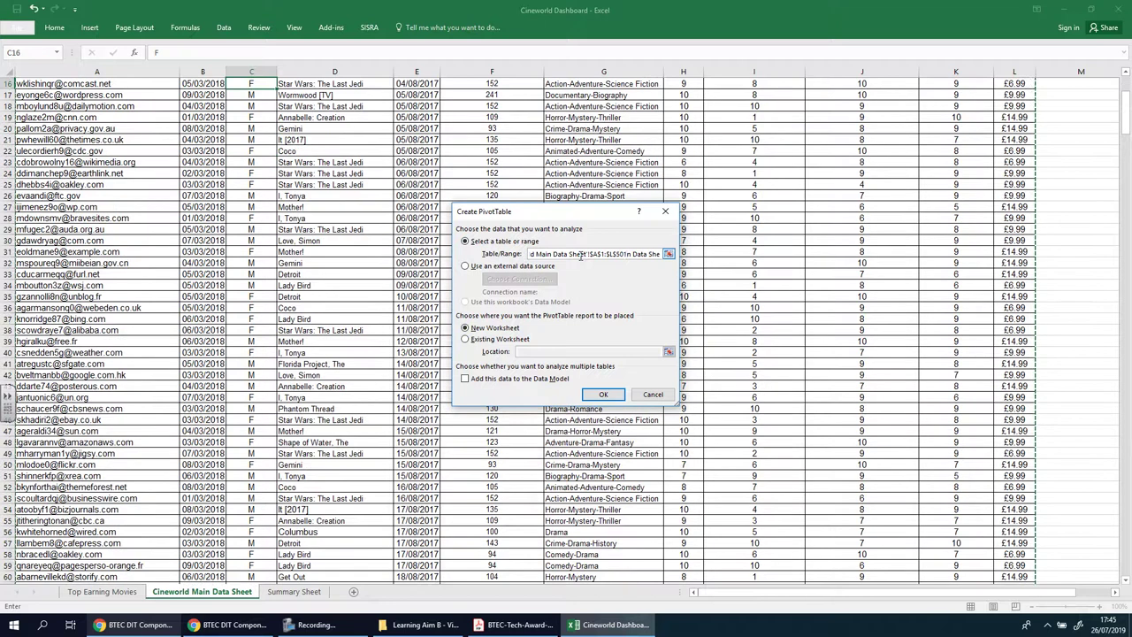
pyautogui.moveTo(665, 255); pyautogui.dragTo(485, 243)
pyautogui.write('MainData')
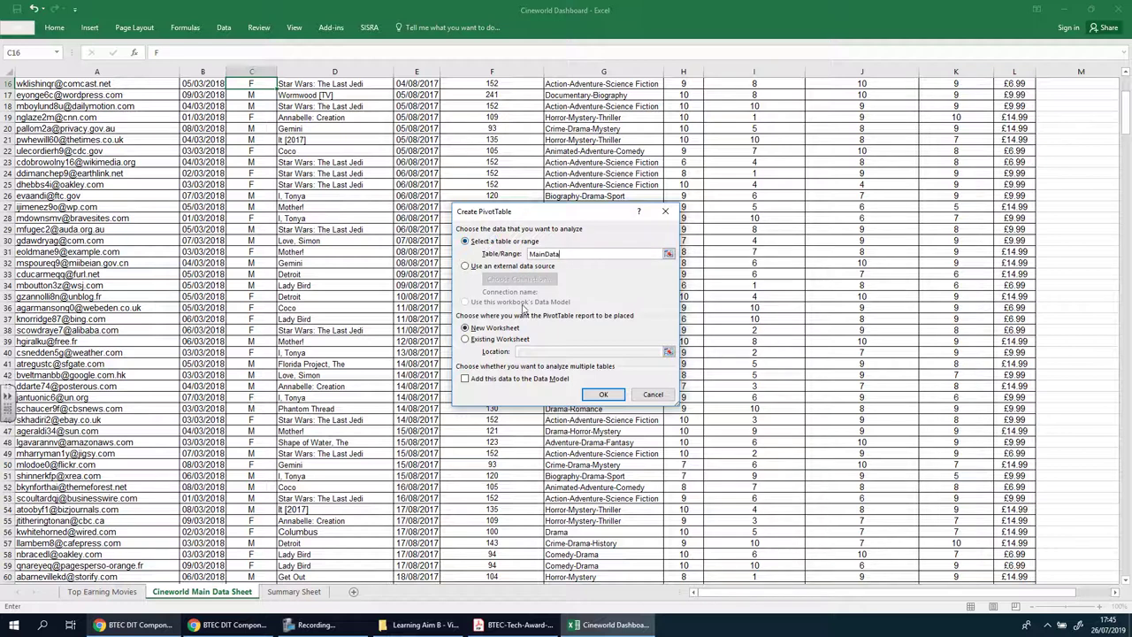
pyautogui.click(603, 394)
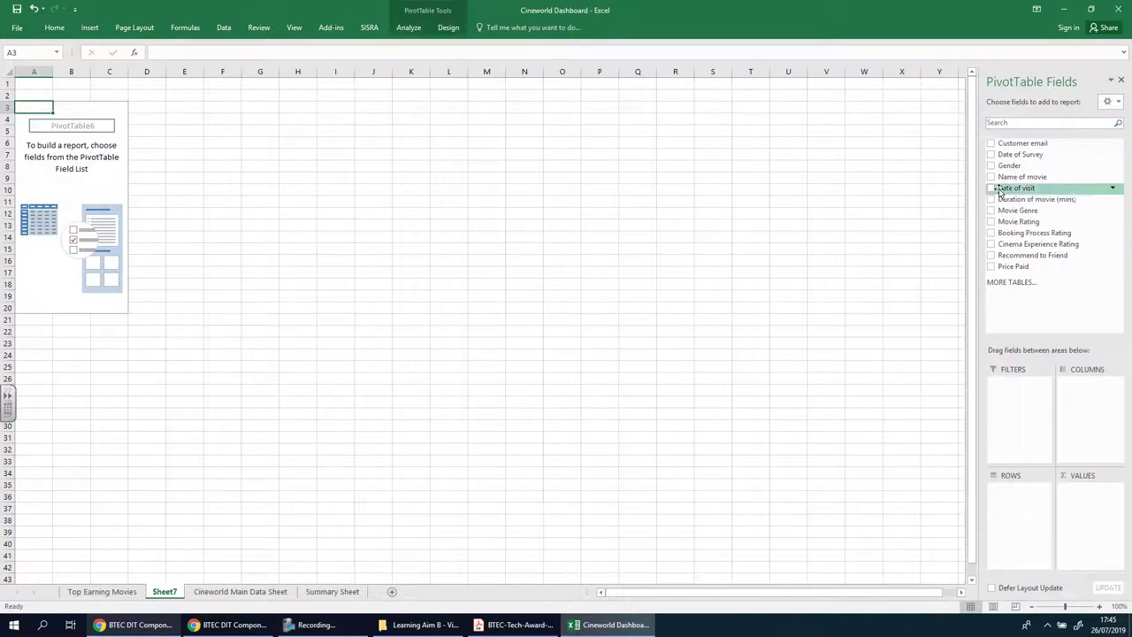
# - Add Price Paid as summed values and Movie Genre as rows, and format the sums including the grand total as Currency
pyautogui.click(994, 267)
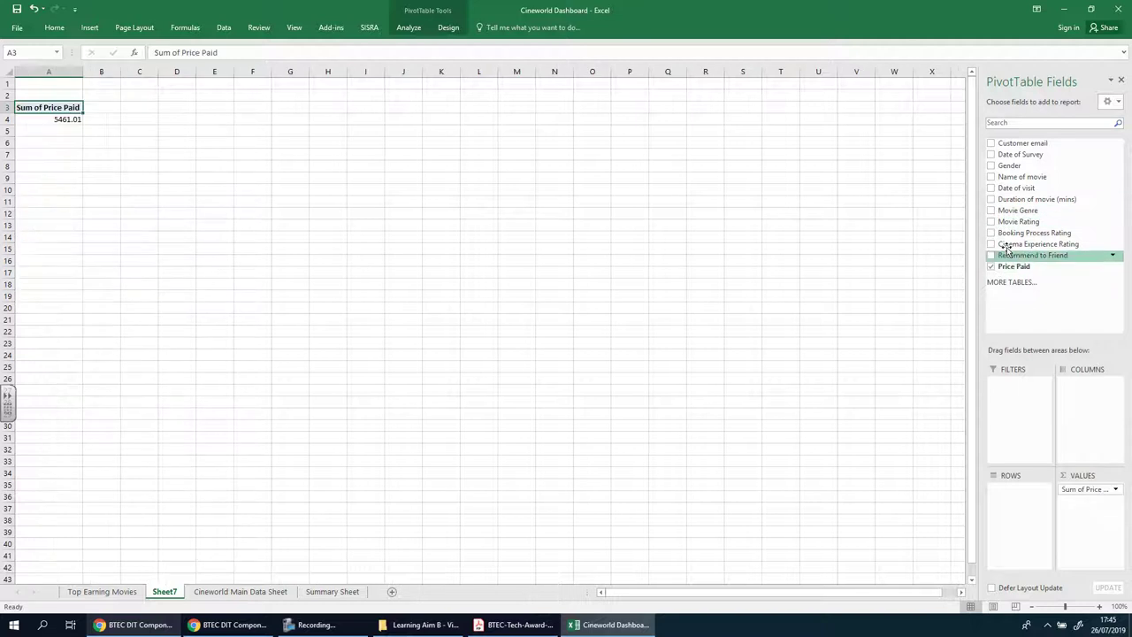
pyautogui.click(991, 211)
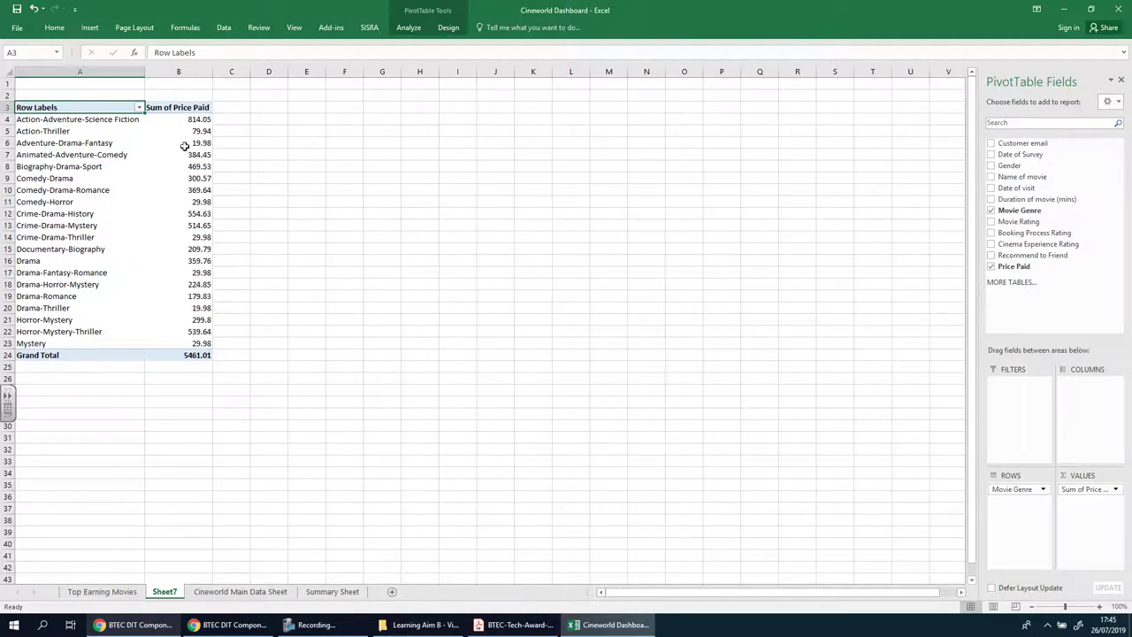
pyautogui.moveTo(183, 126); pyautogui.dragTo(185, 355)
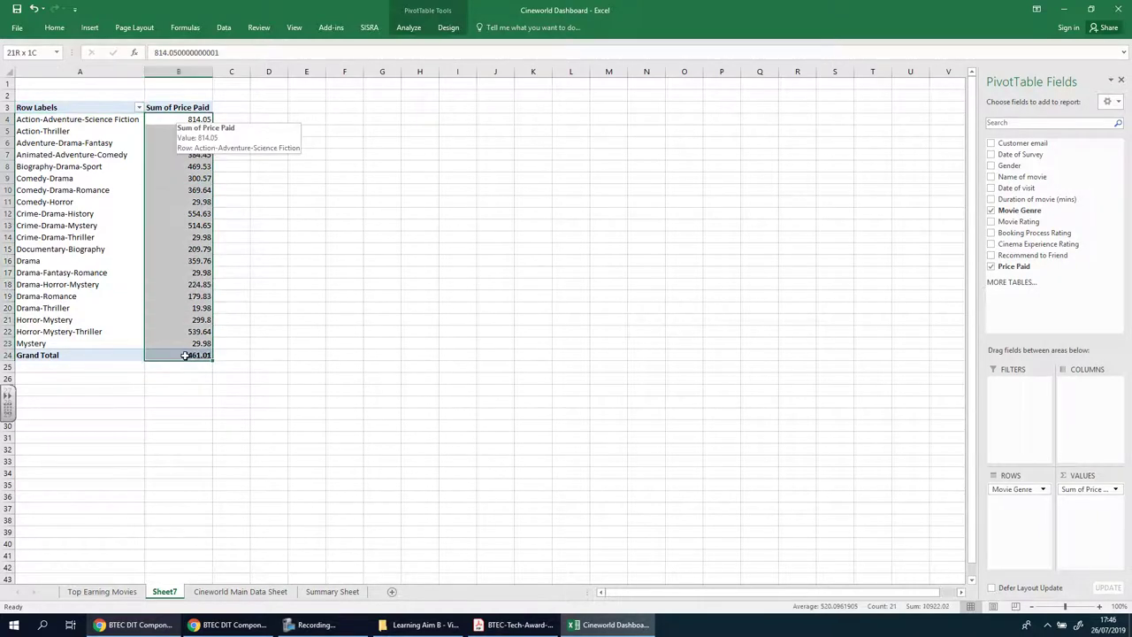
pyautogui.click(55, 27)
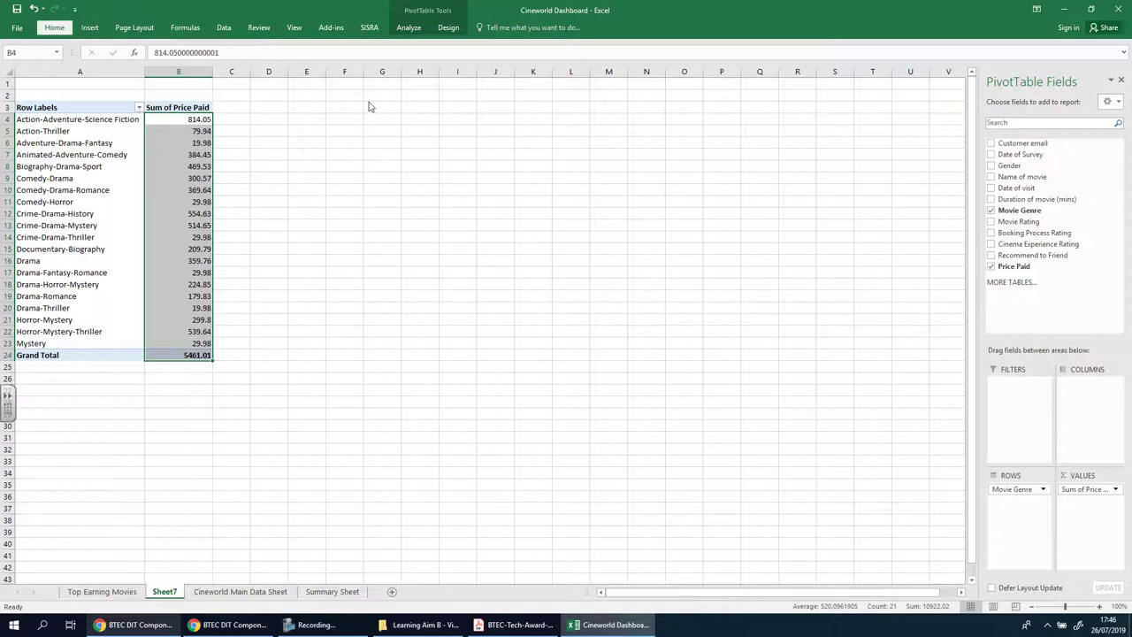
pyautogui.click(445, 48)
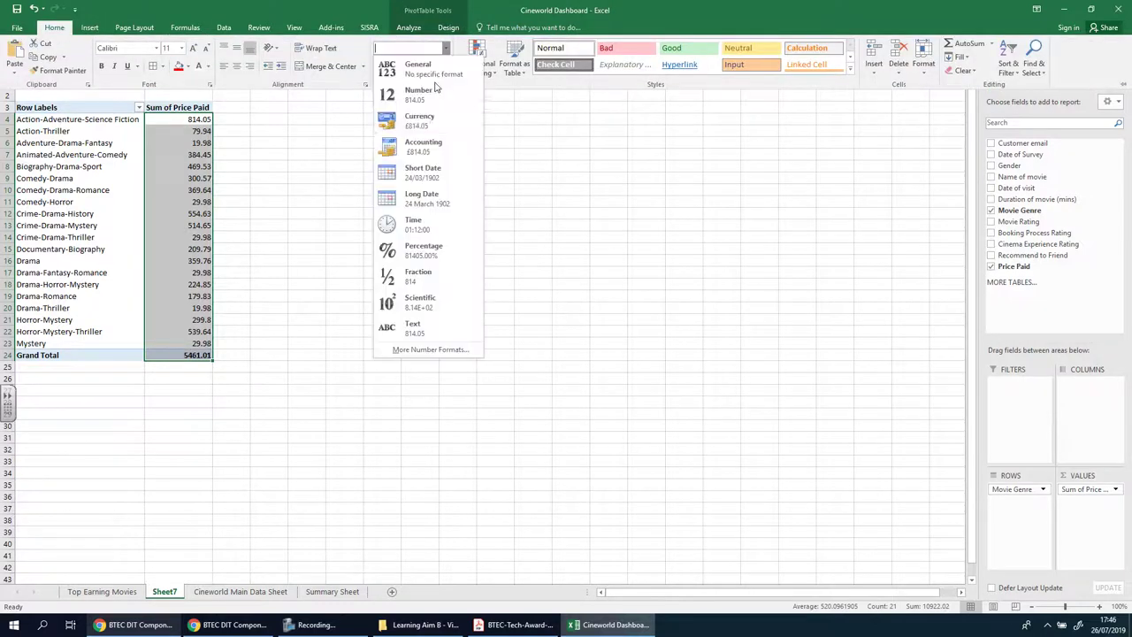
pyautogui.click(434, 116)
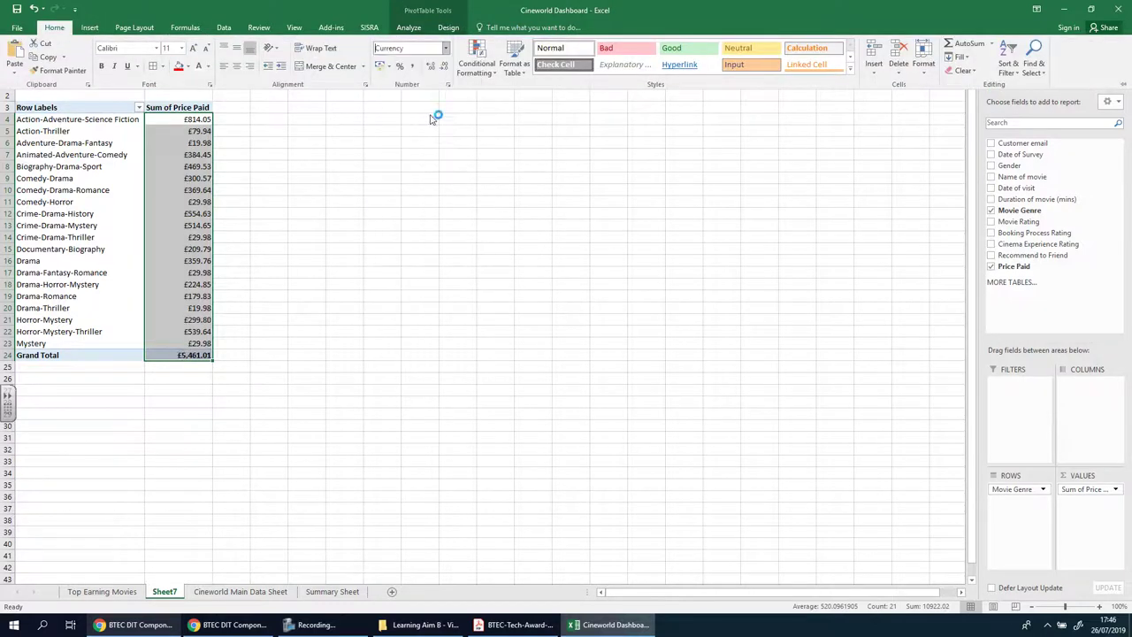
# - Sort the genre PivotTable by Sum of Price Paid from largest to smallest
pyautogui.rightClick(179, 157)
pyautogui.press('Escape')
pyautogui.click(184, 177)
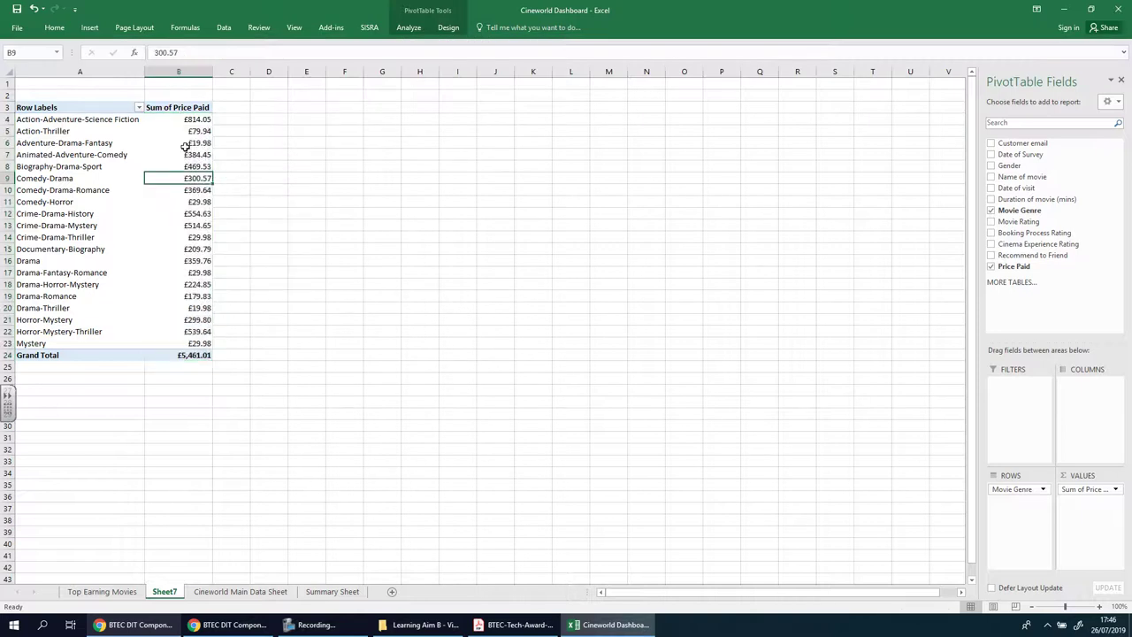
pyautogui.press('Up')
pyautogui.press('Up')
pyautogui.press('Up')
pyautogui.rightClick(186, 146)
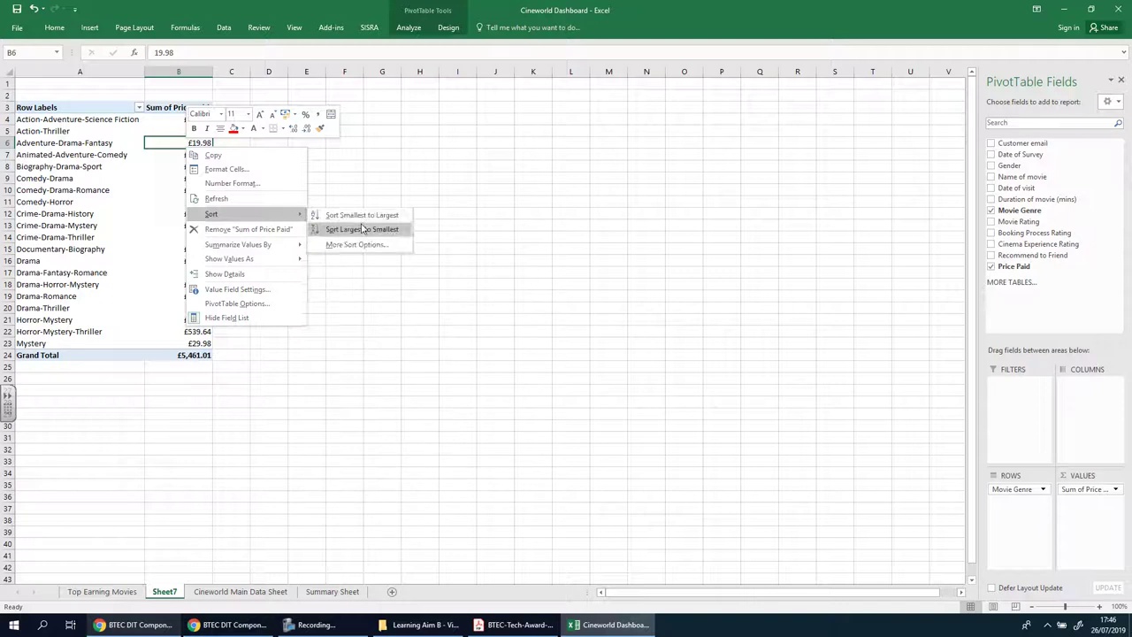
pyautogui.click(361, 229)
pyautogui.click(405, 313)
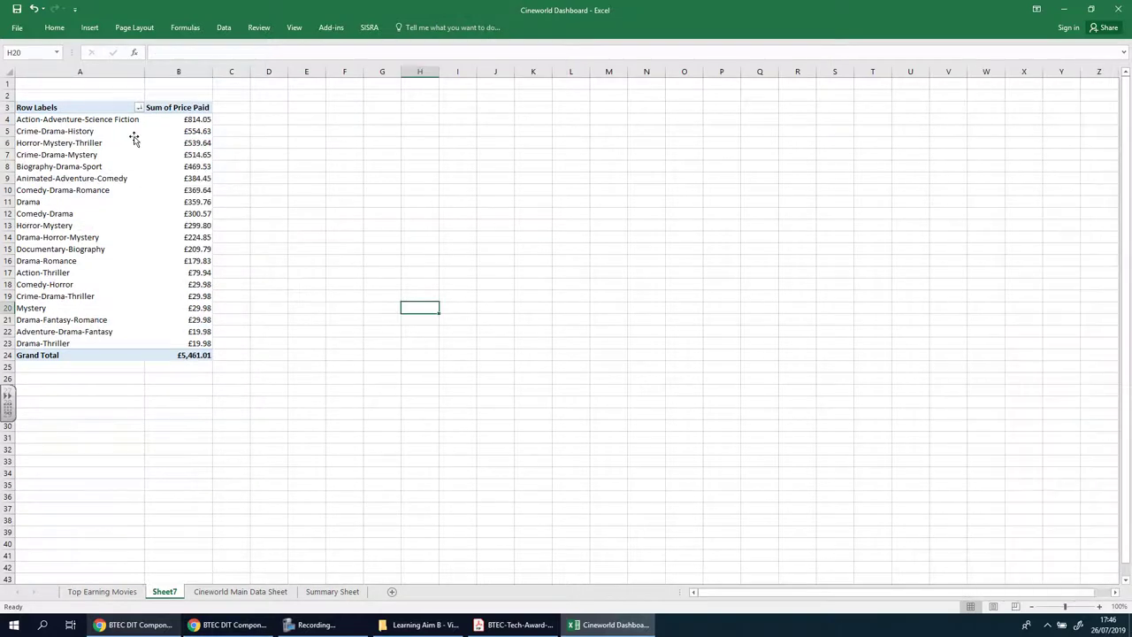
# - Add Gender to the genre PivotTable and place it as the column field
pyautogui.click(134, 133)
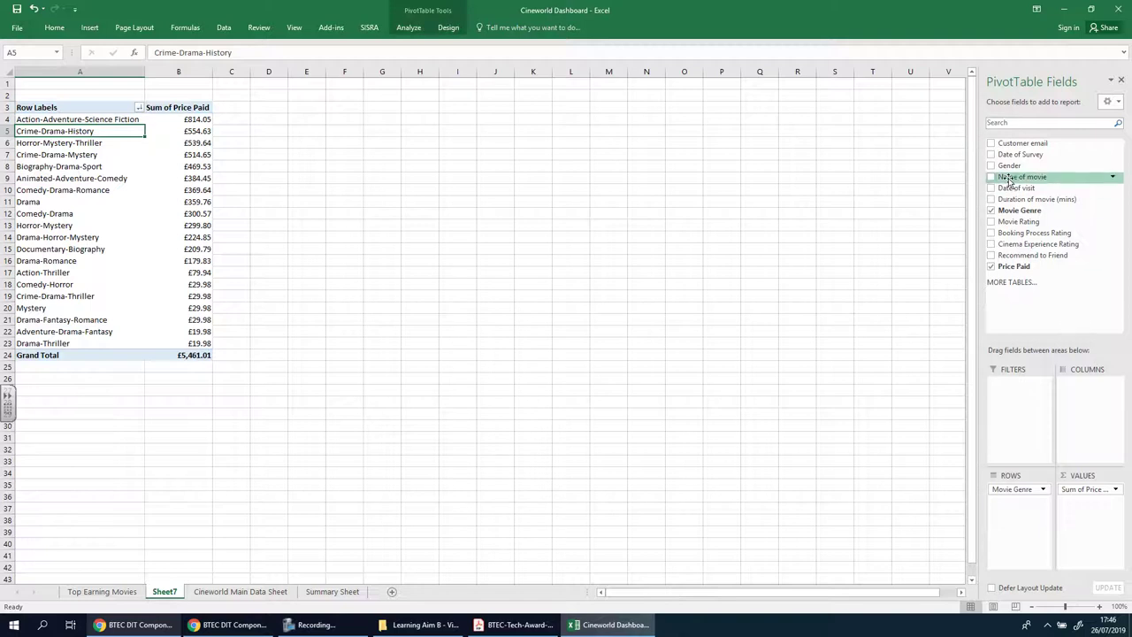
pyautogui.click(992, 166)
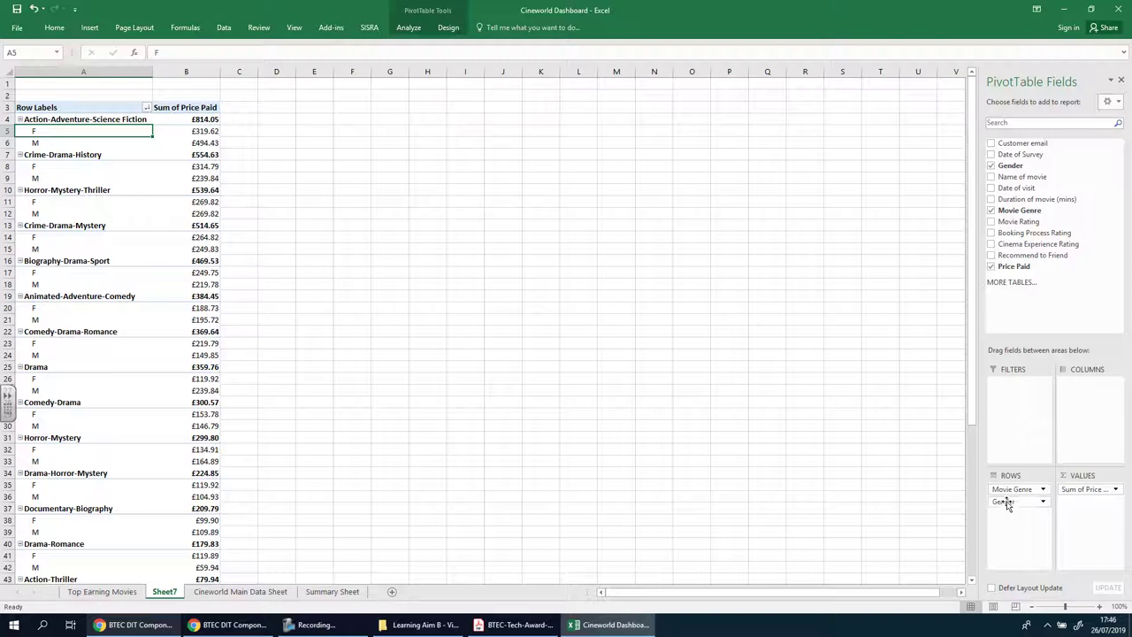
pyautogui.moveTo(1010, 502); pyautogui.dragTo(1100, 405)
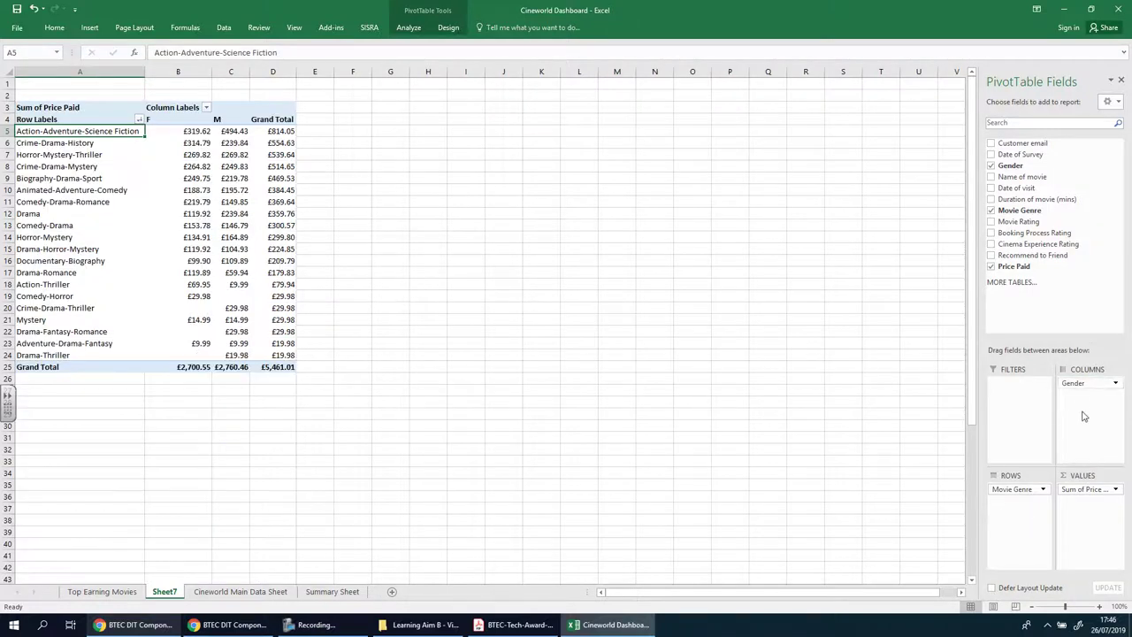
# - Compare the female, male and overall price totals for Action-Adventure-Science Fiction and Comedy-Horror
pyautogui.click(290, 131)
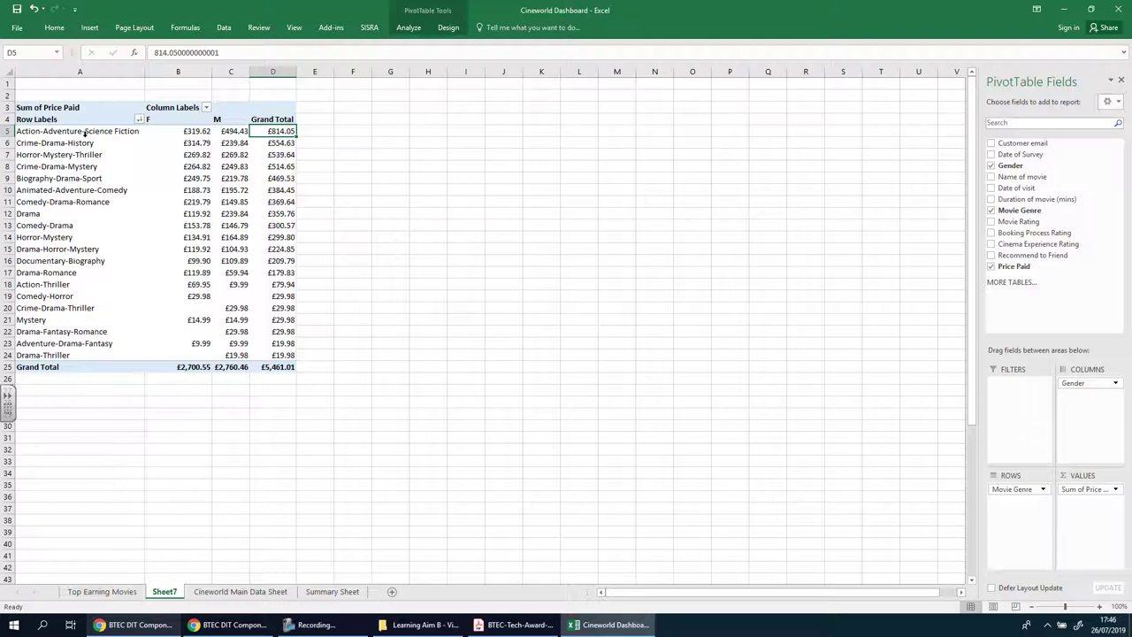
pyautogui.click(236, 134)
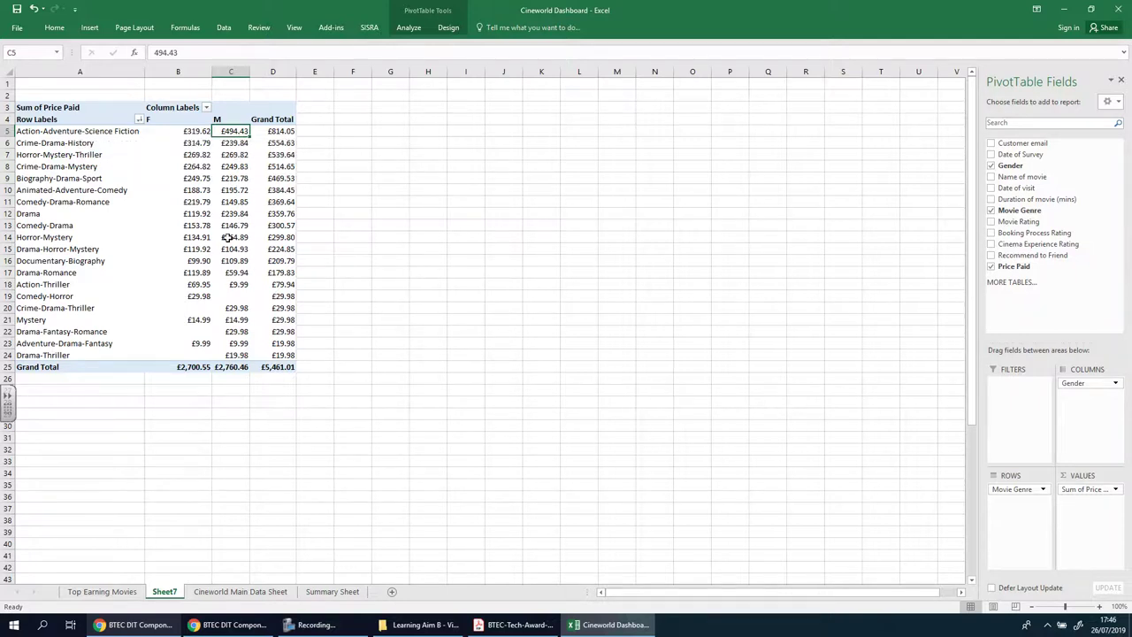
pyautogui.click(234, 294)
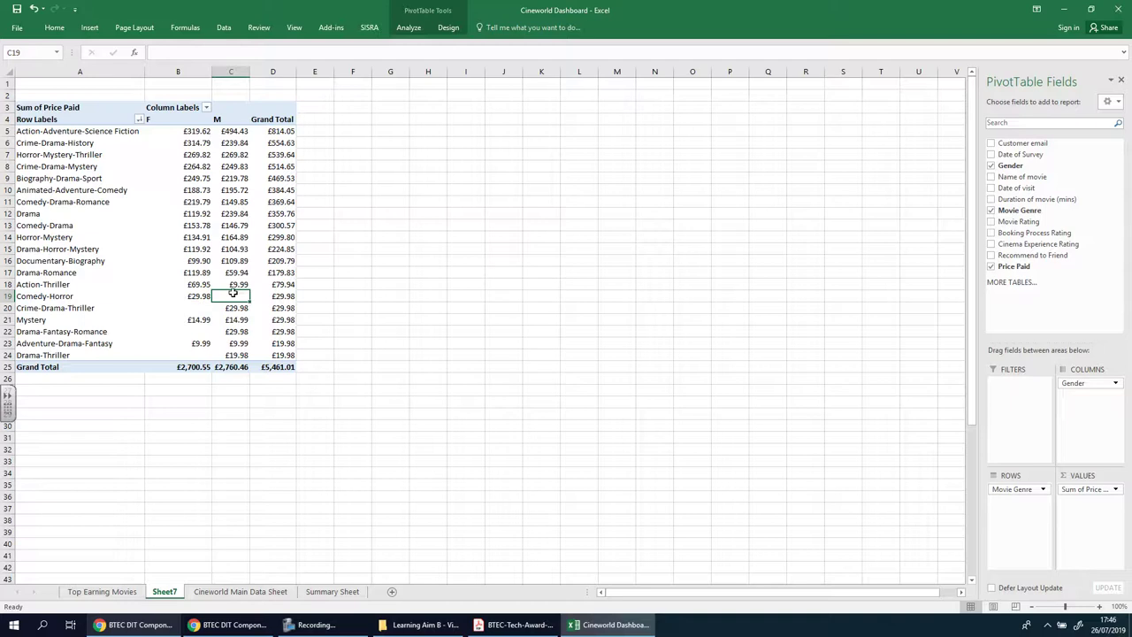
pyautogui.click(199, 296)
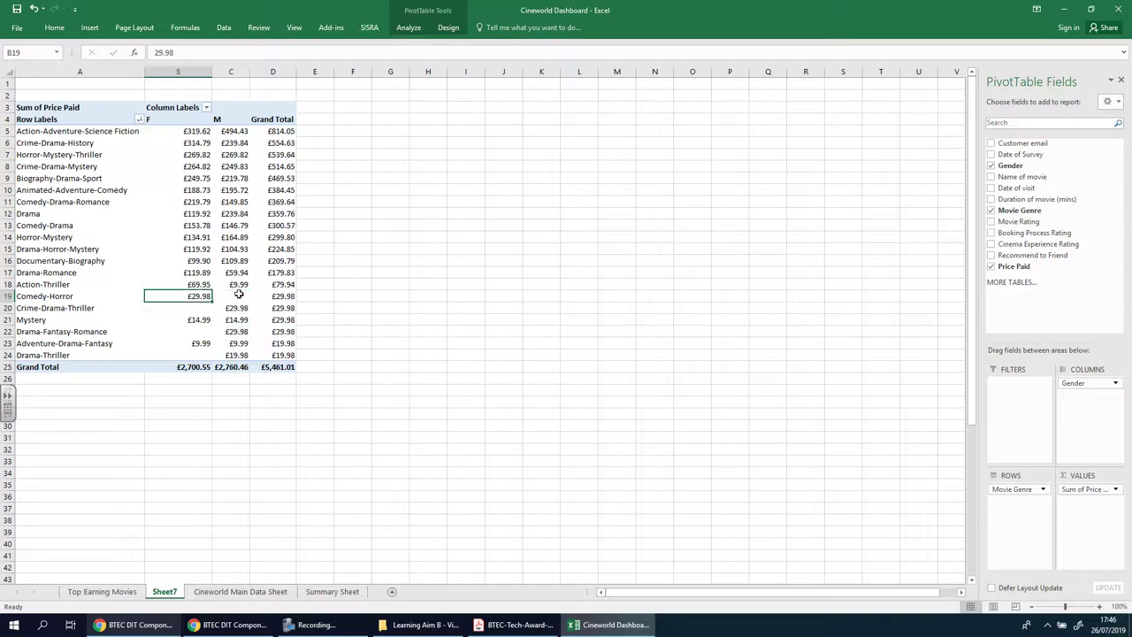
pyautogui.click(238, 296)
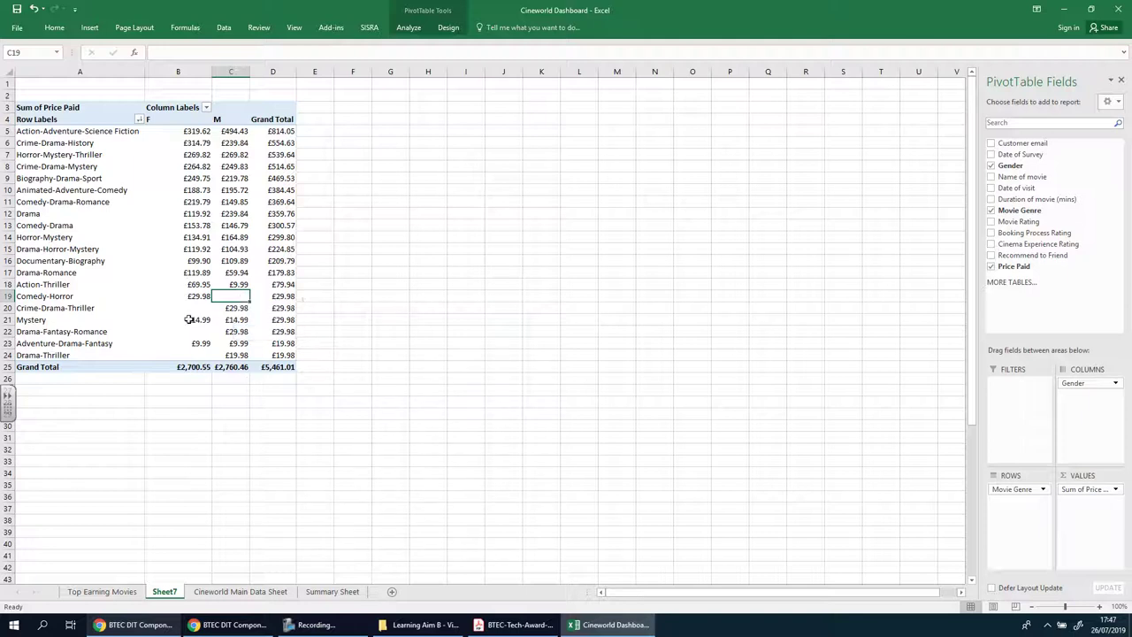
pyautogui.moveTo(199, 311)
# - Apply the medium PivotTable style with black header and total rows and a light yellow body
pyautogui.click(55, 107)
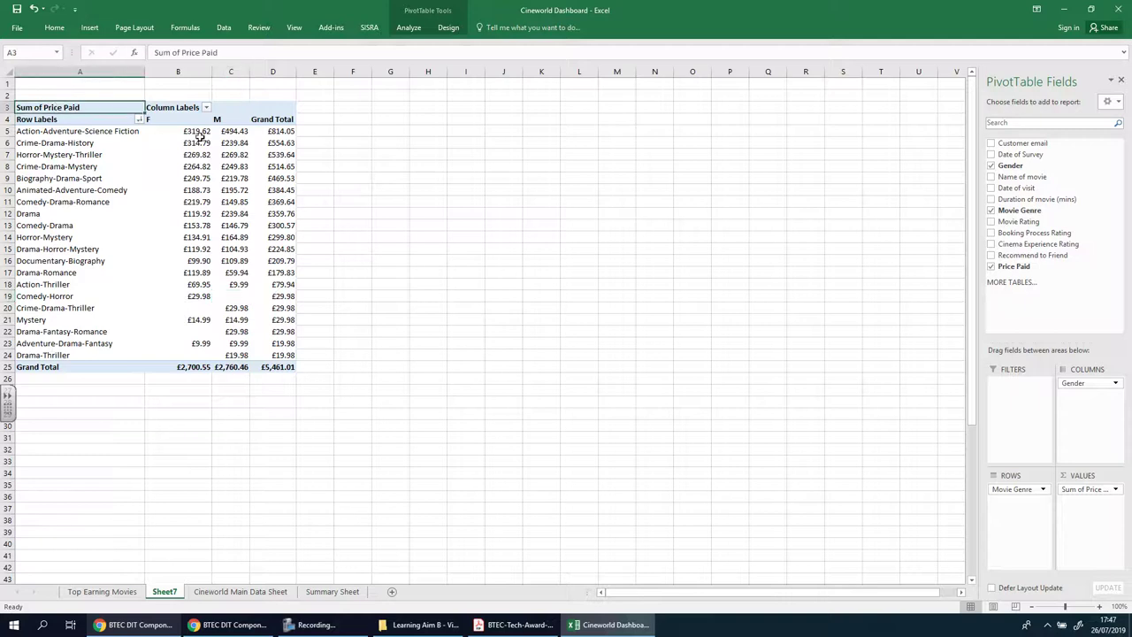
pyautogui.click(448, 30)
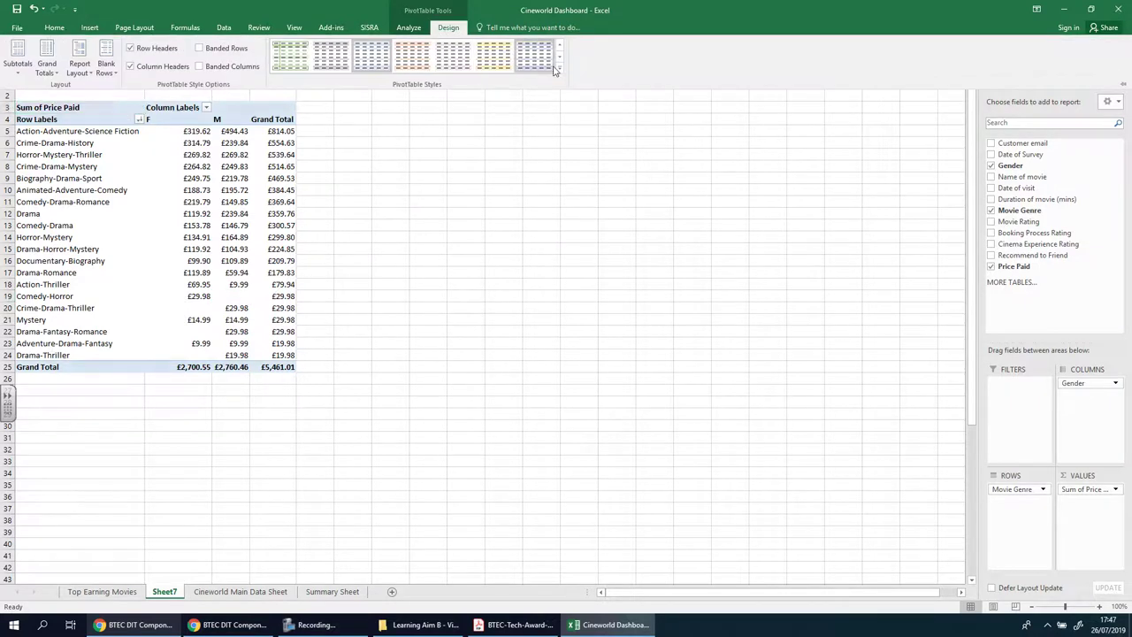
pyautogui.click(559, 67)
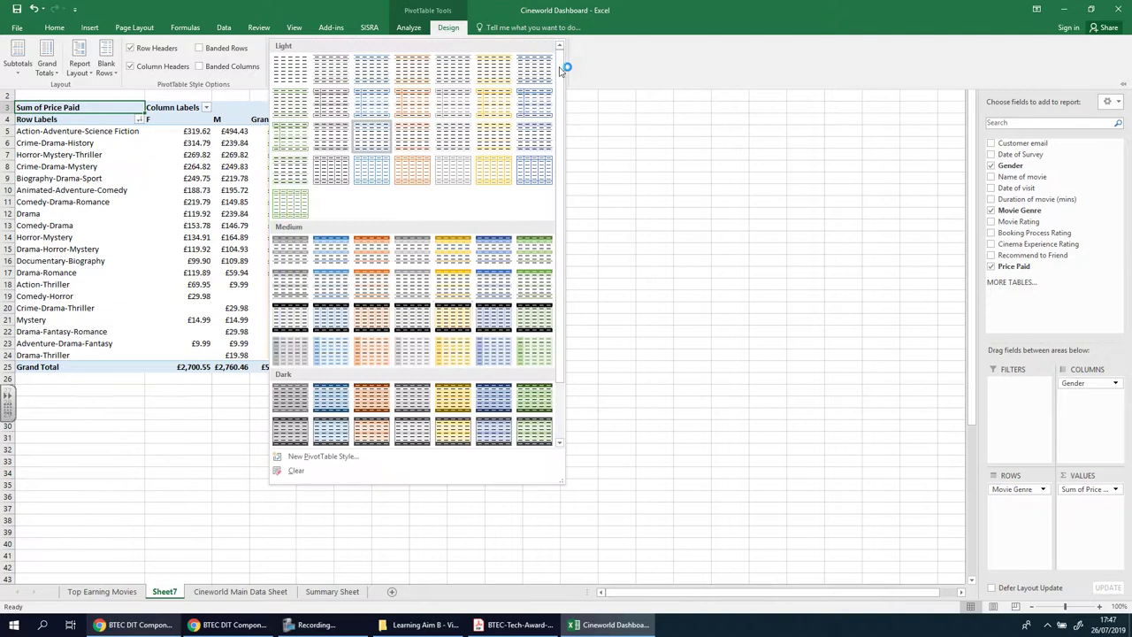
pyautogui.click(458, 323)
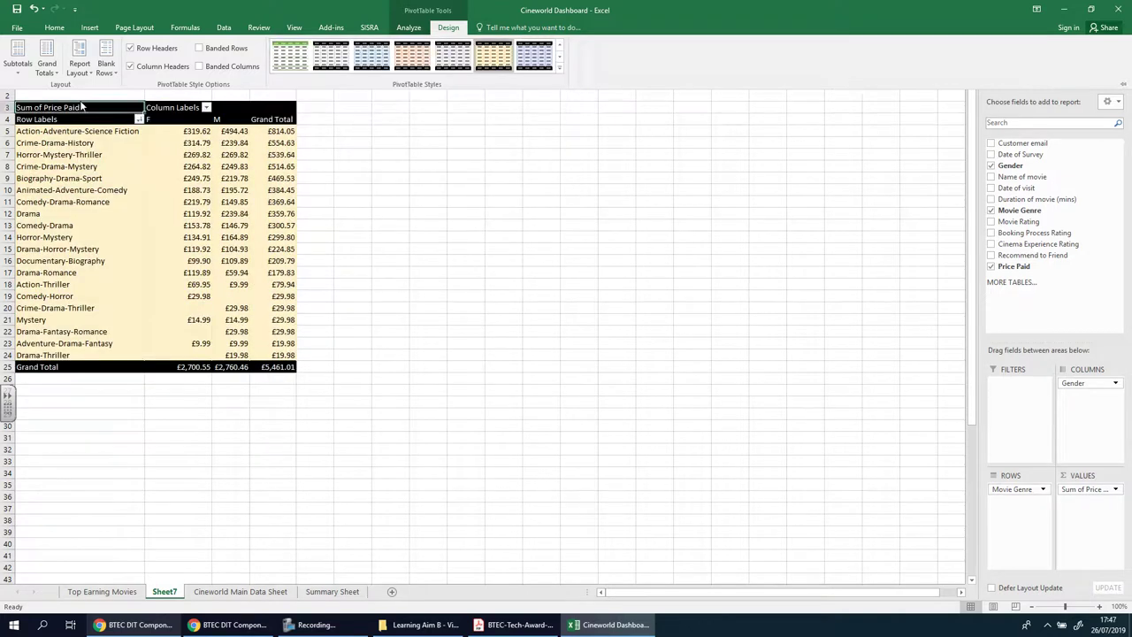
pyautogui.click(487, 210)
# - Fill the genre PivotTable's two header rows and its Grand Total row with red
pyautogui.moveTo(53, 107); pyautogui.dragTo(273, 118)
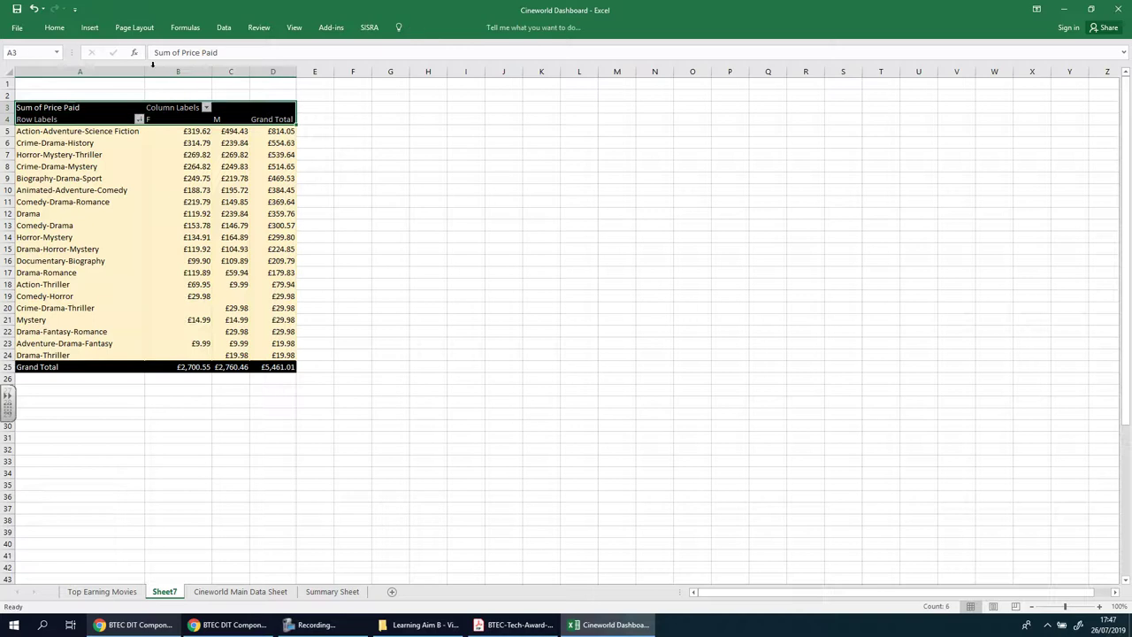
pyautogui.click(54, 27)
pyautogui.click(179, 67)
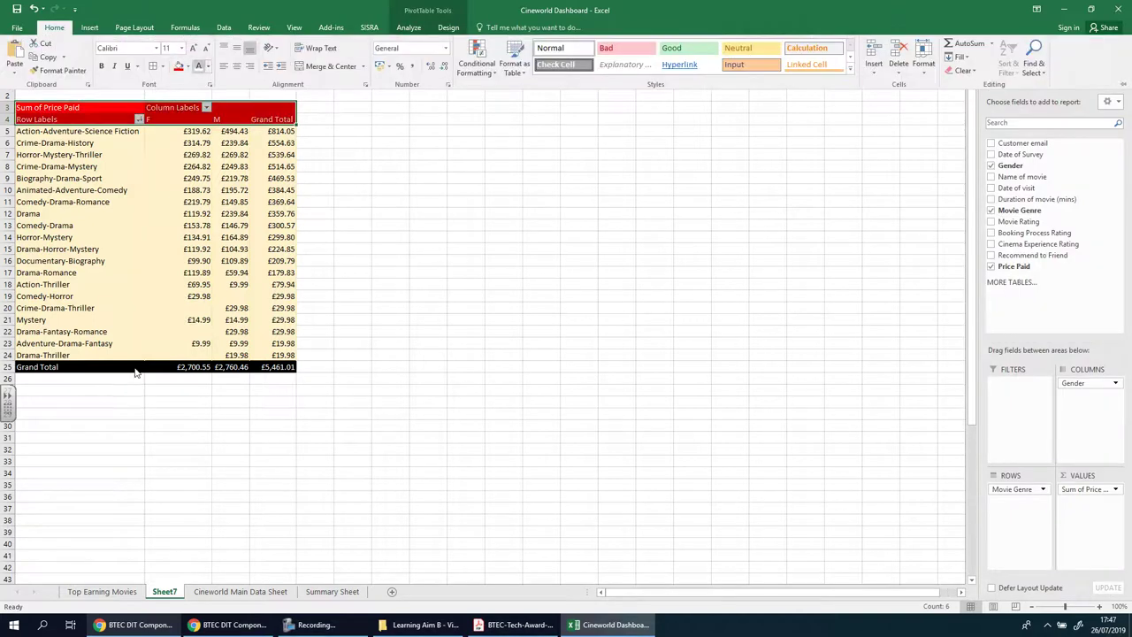
pyautogui.moveTo(70, 366); pyautogui.dragTo(281, 367)
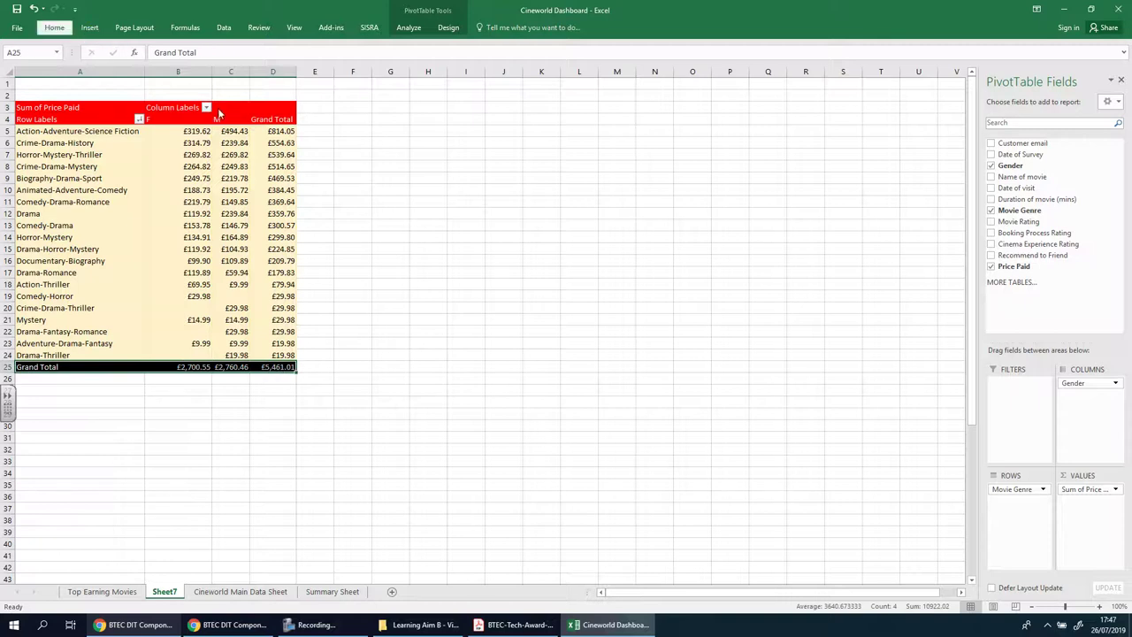
pyautogui.click(54, 28)
pyautogui.click(179, 67)
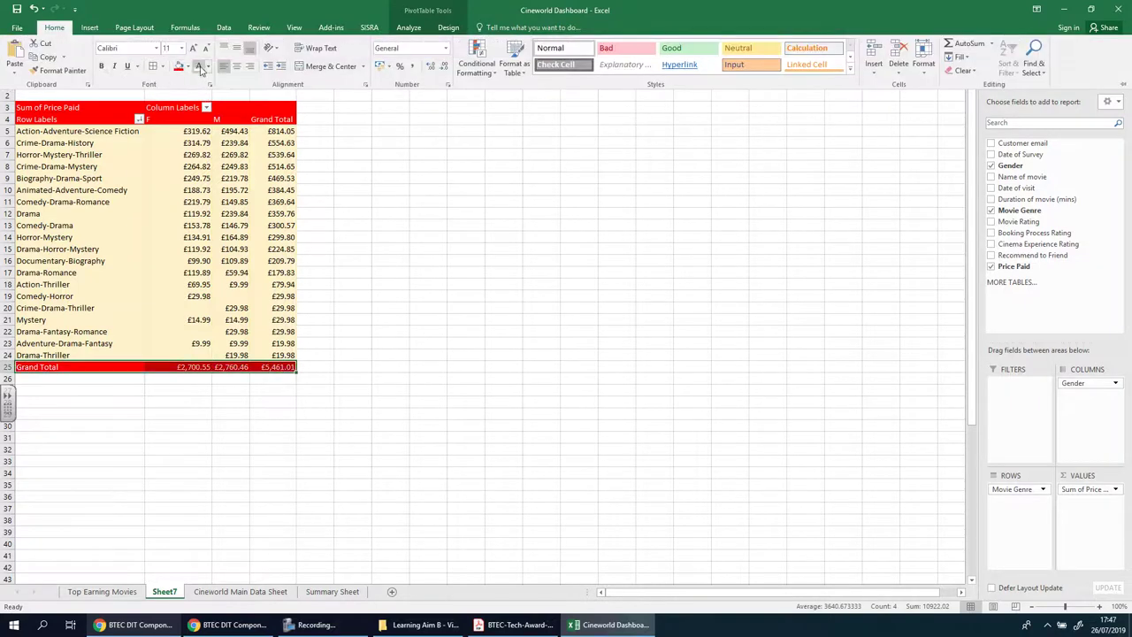
# - Make the text of the Grand Total row and the two header rows bold
pyautogui.click(103, 68)
pyautogui.click(76, 108)
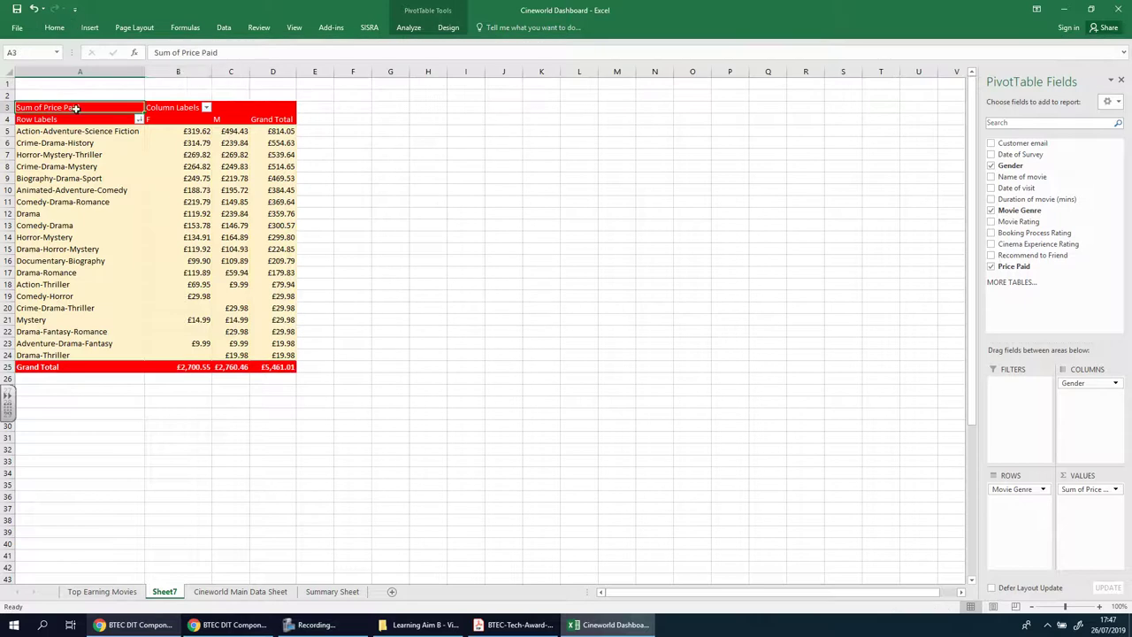
pyautogui.moveTo(105, 108); pyautogui.dragTo(270, 119)
pyautogui.click(54, 27)
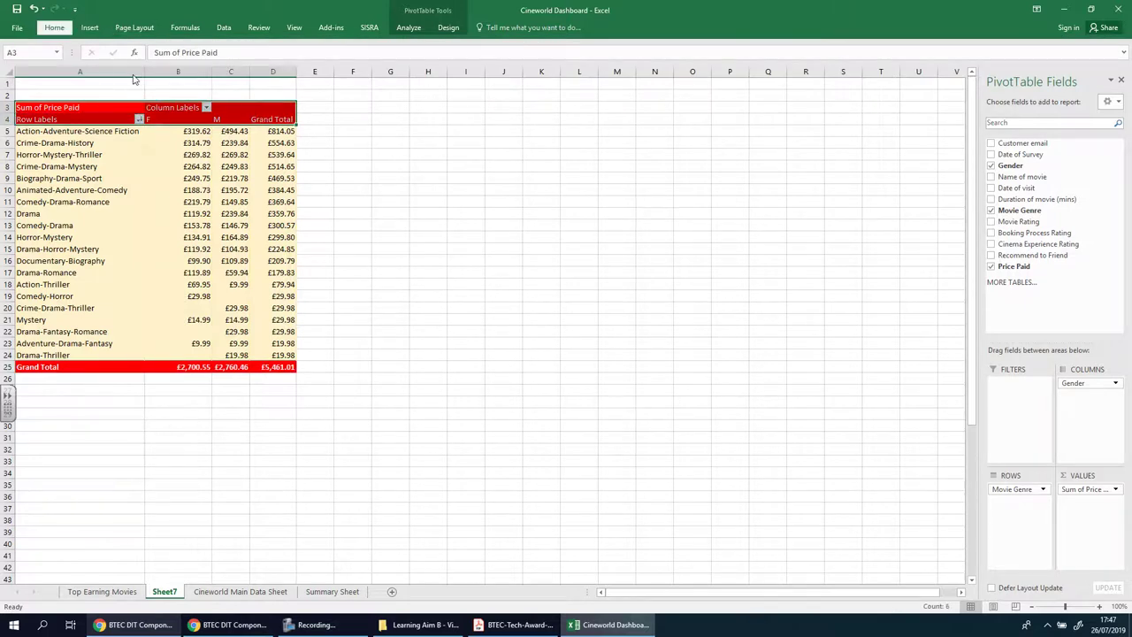
pyautogui.click(466, 355)
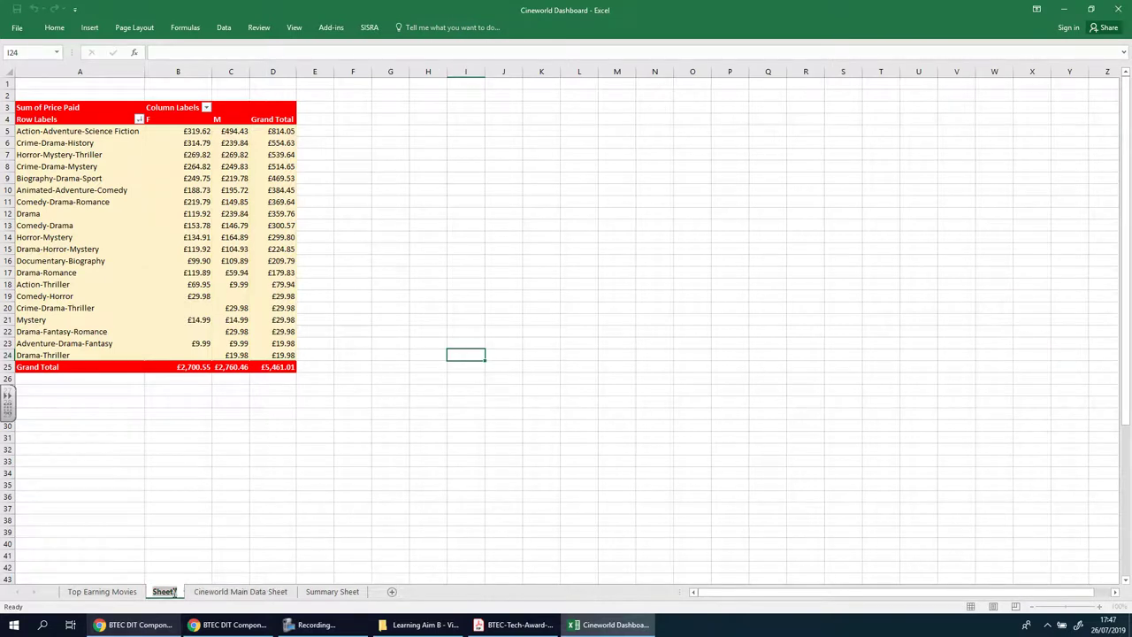
# - Rename the genre PivotTable's worksheet as Top Genres V Genders
pyautogui.doubleClick(164, 592)
pyautogui.write('Top Gen')
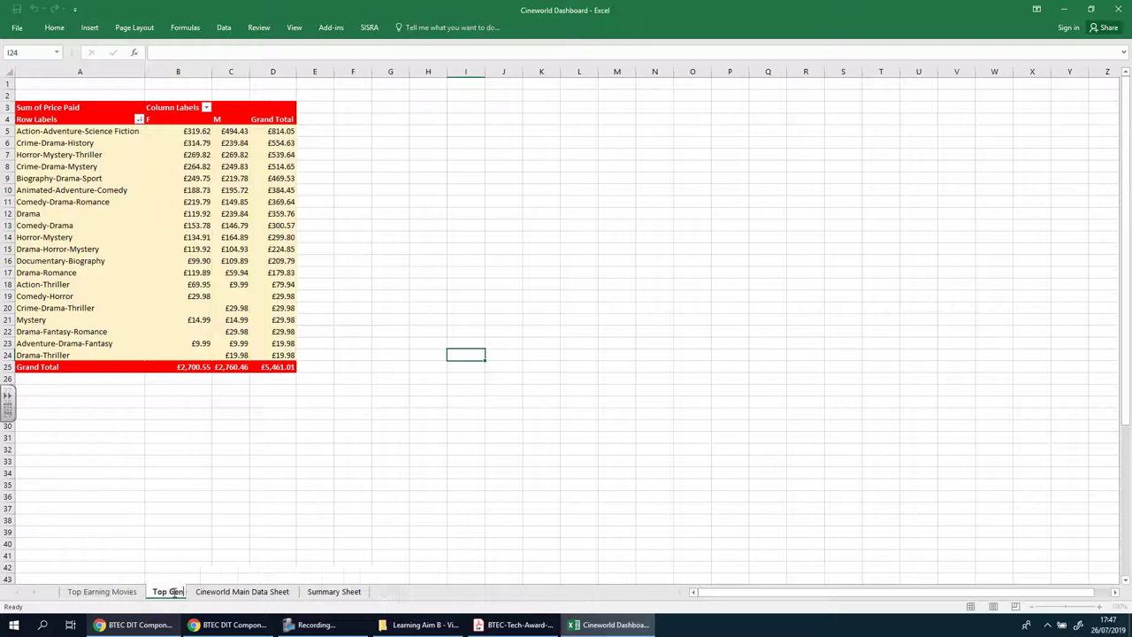
pyautogui.write('res')
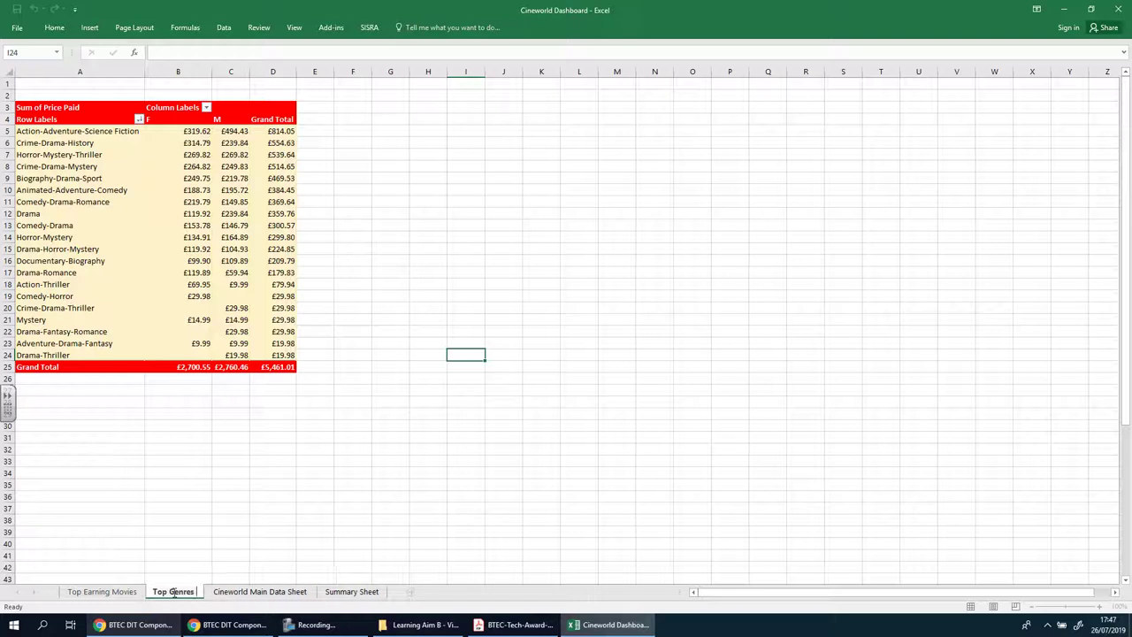
pyautogui.write(' V Genders')
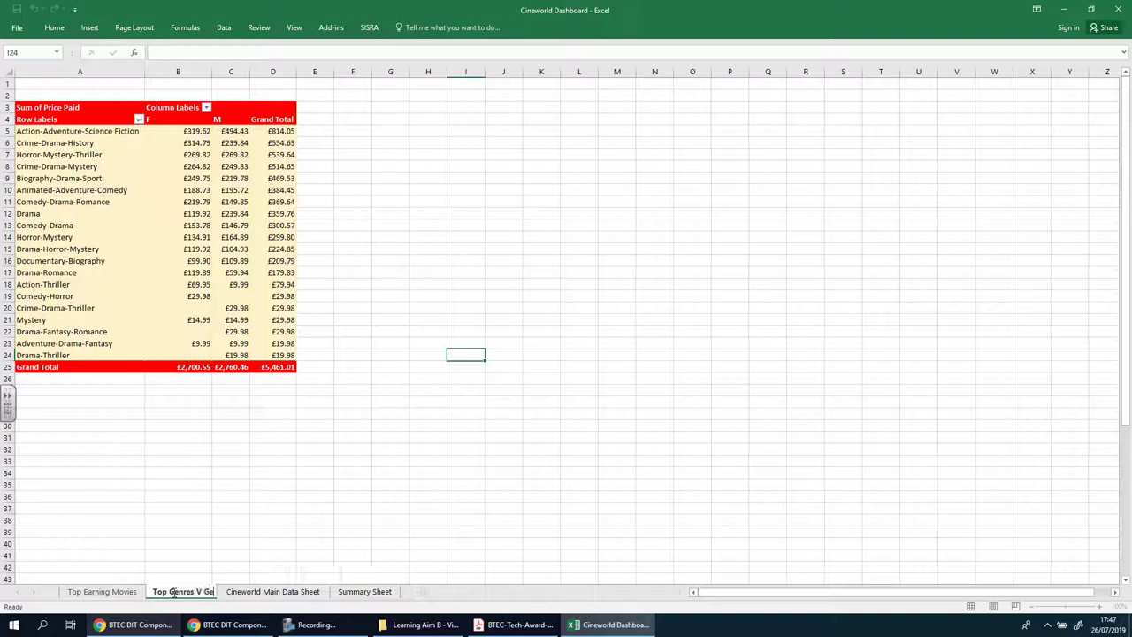
pyautogui.click(273, 487)
# - Review the female and male price totals for Action-Adventure-Science Fiction, Crime-Drama-Mystery, Comedy-Drama-Romance and Drama
pyautogui.click(289, 131)
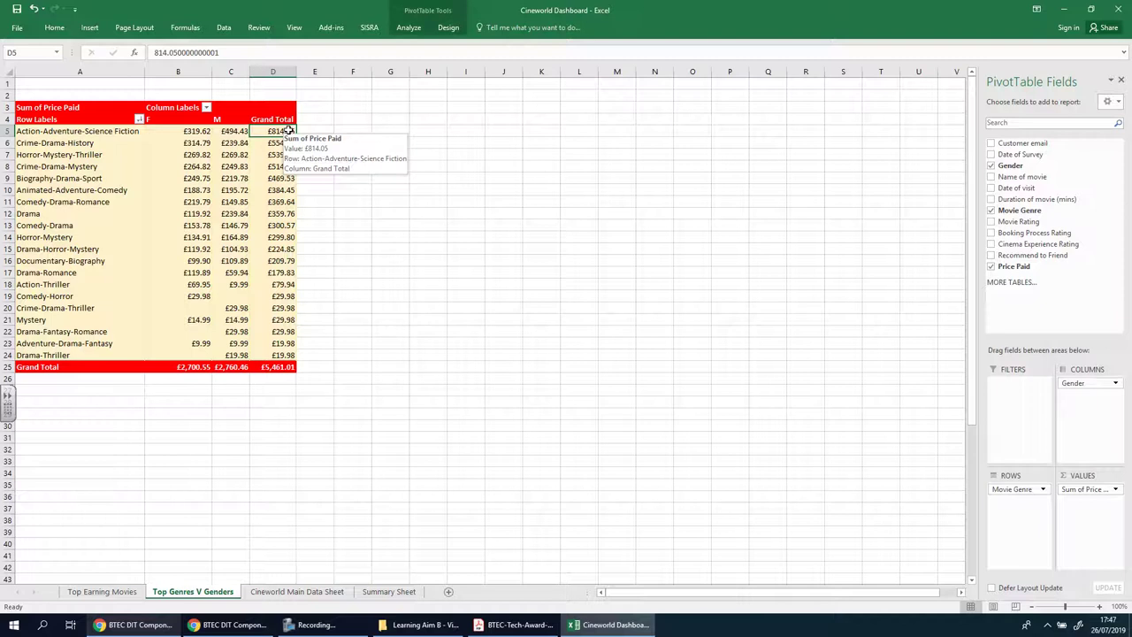
pyautogui.click(196, 132)
pyautogui.click(198, 165)
pyautogui.click(237, 165)
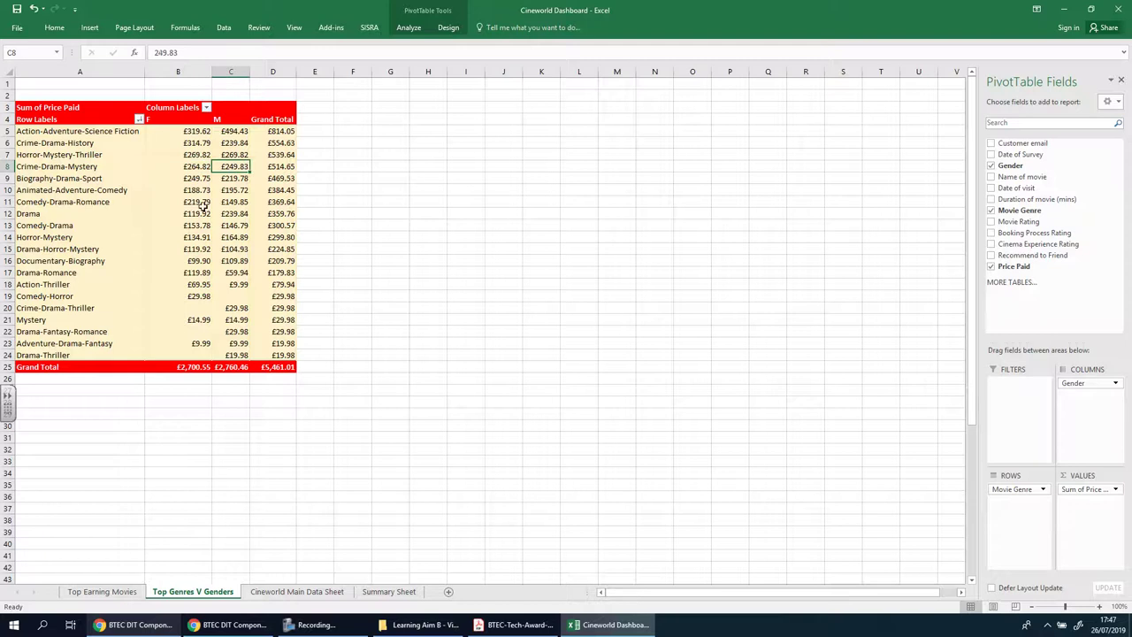
pyautogui.click(197, 202)
pyautogui.click(231, 213)
# - Compare the PivotTables on the Top Earning Movies and Top Genres V Genders sheets
pyautogui.click(121, 592)
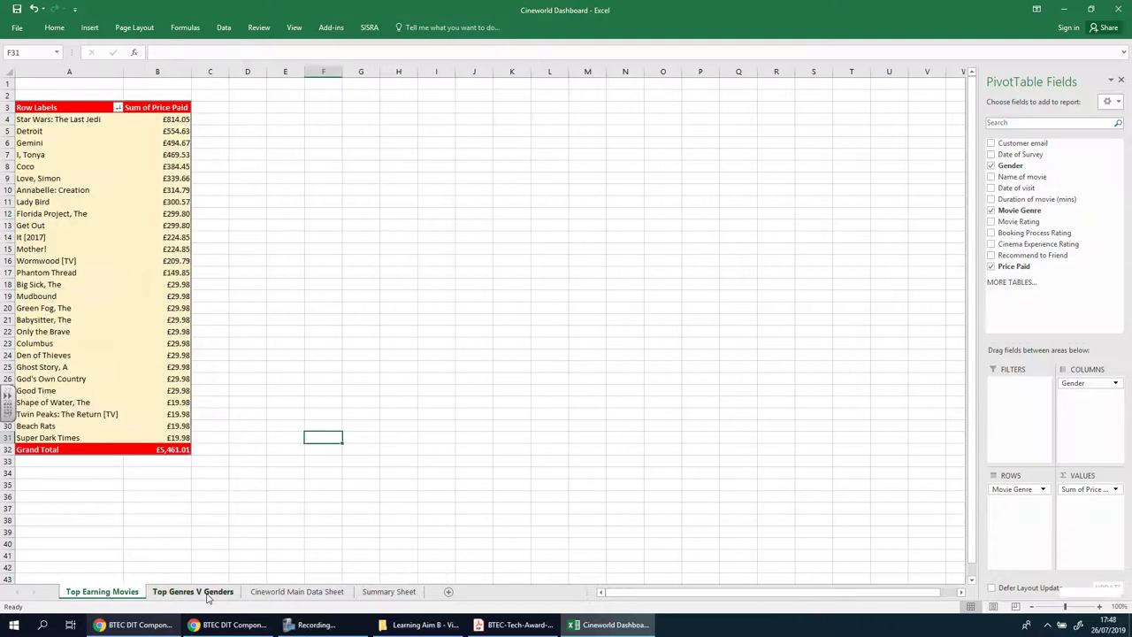
pyautogui.hotkey('ctrl', 'pagedown')
pyautogui.click(128, 591)
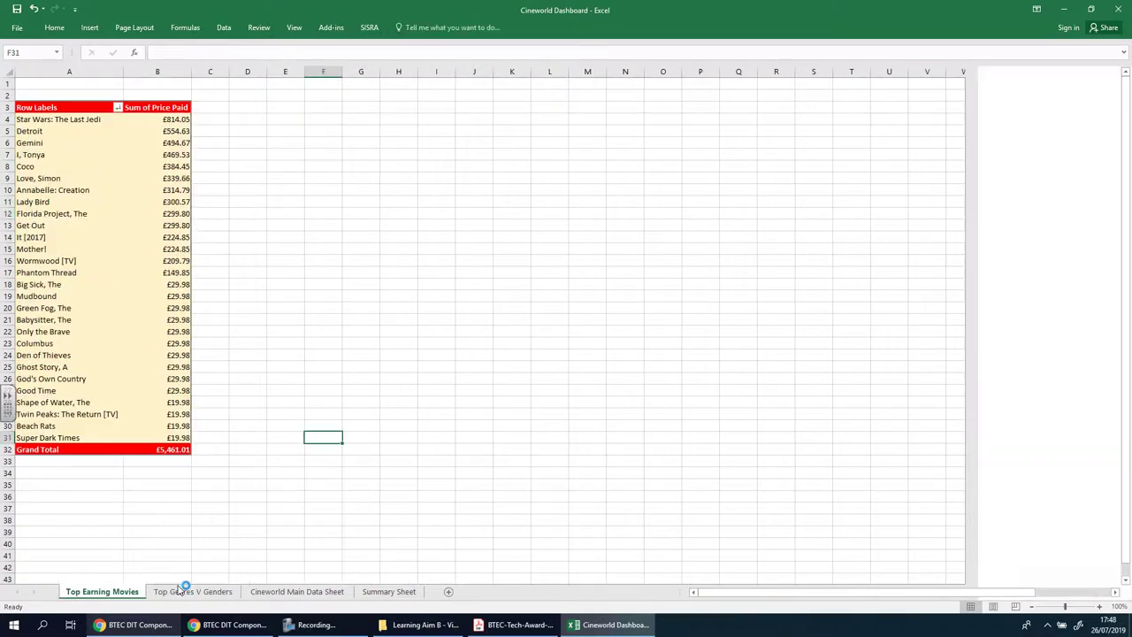
pyautogui.click(221, 590)
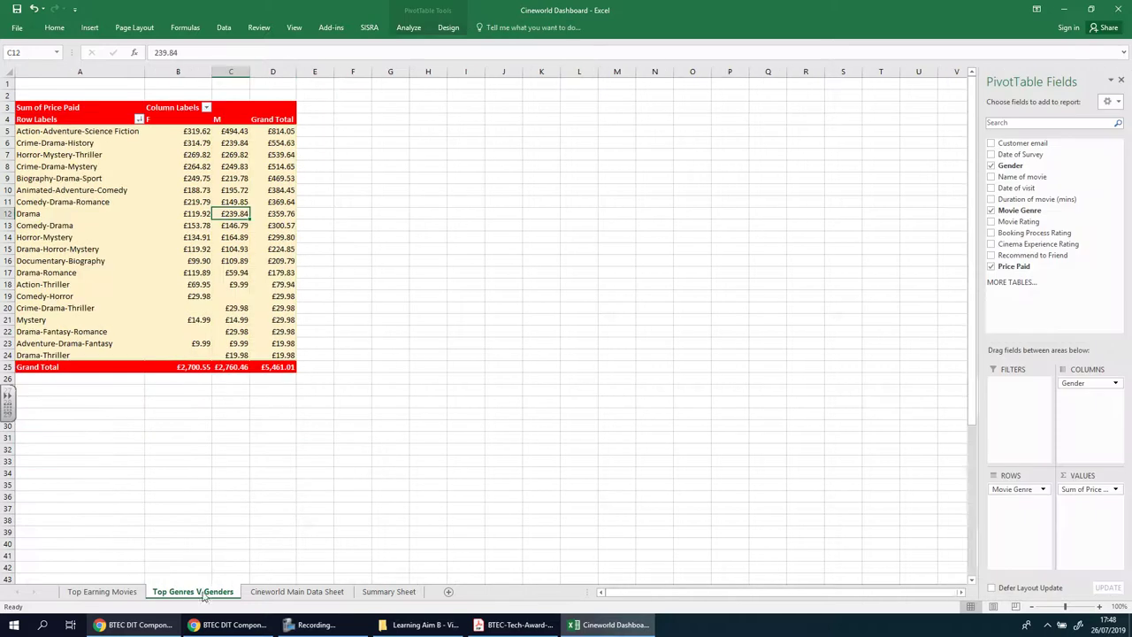
pyautogui.click(115, 592)
pyautogui.click(186, 592)
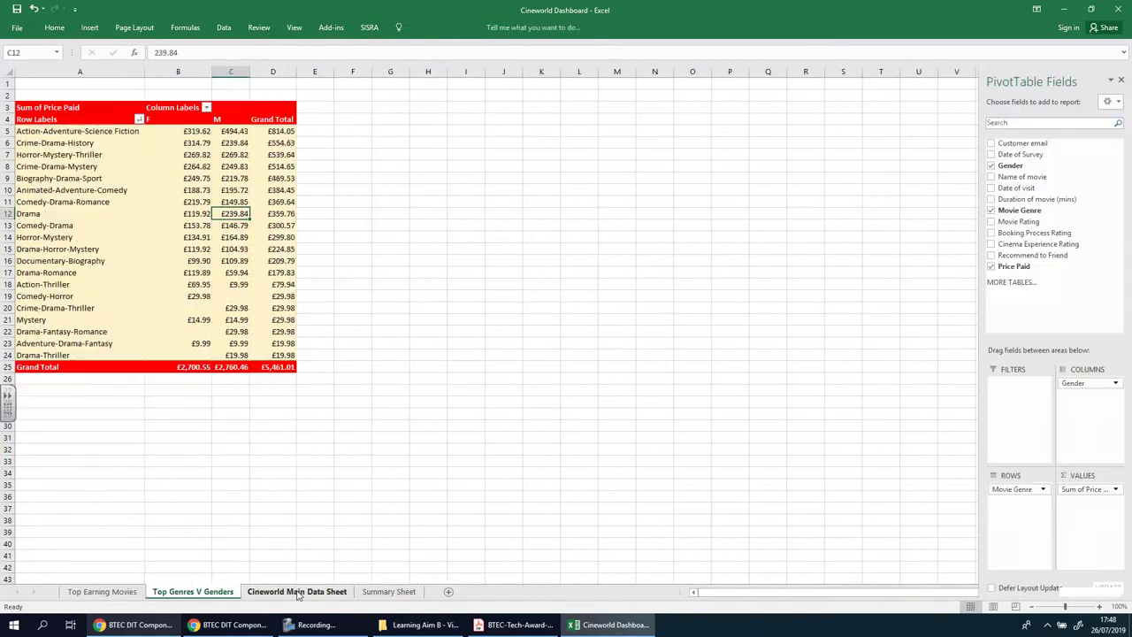
# - Examine the Movie Rating column on the Cineworld Main Data Sheet, and return to the Top Genres V Genders sheet
pyautogui.click(298, 591)
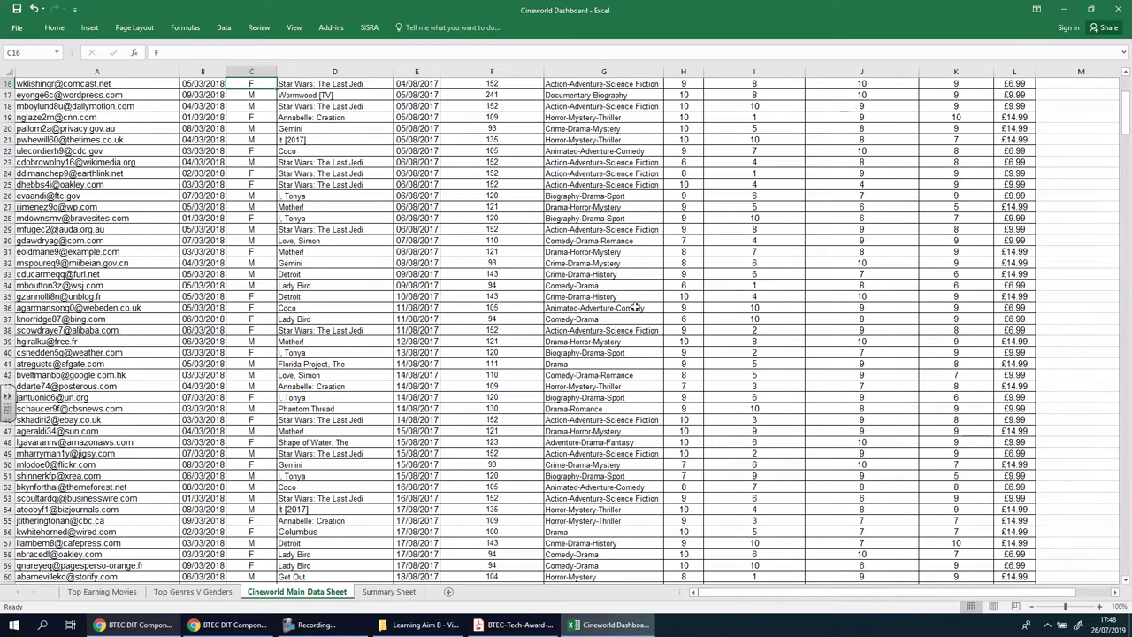
pyautogui.scroll(5, 635, 307)
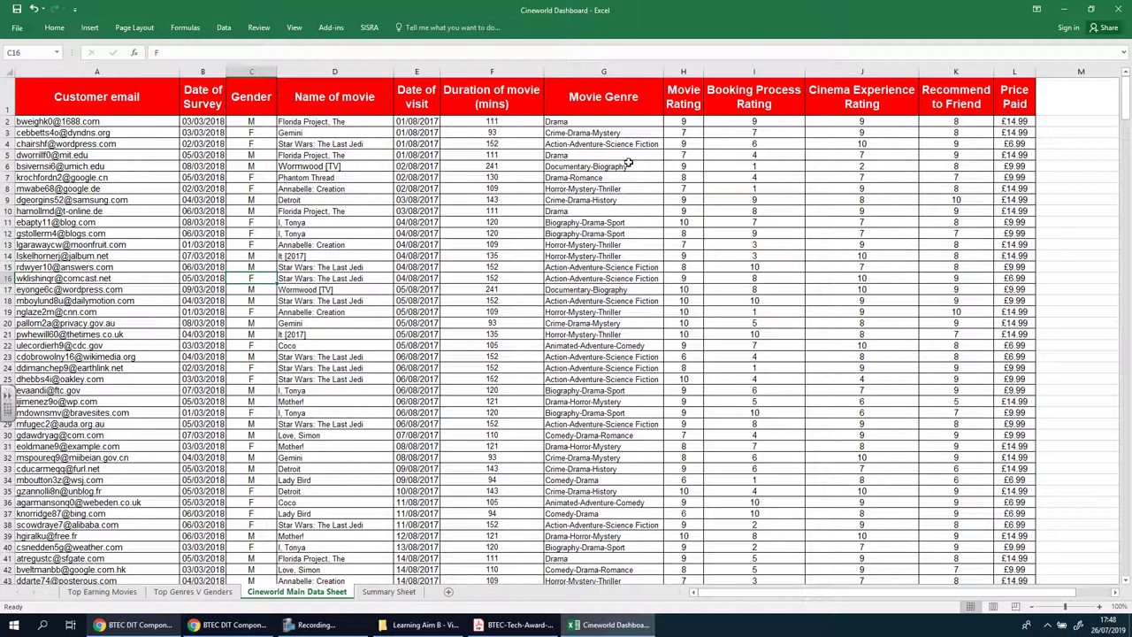
pyautogui.click(682, 71)
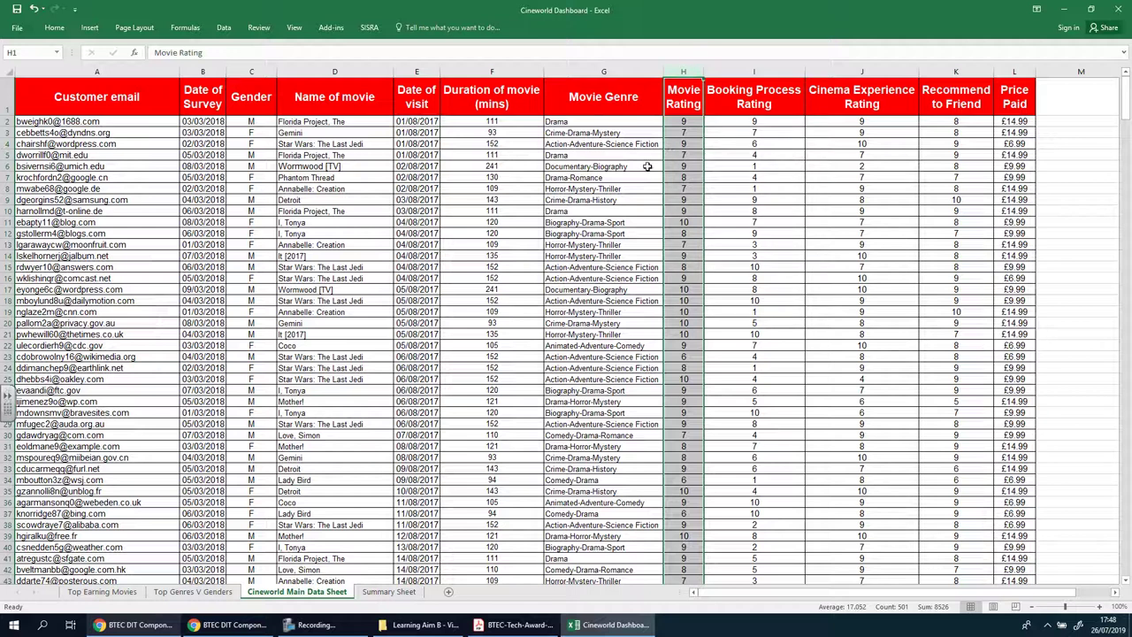
pyautogui.click(200, 594)
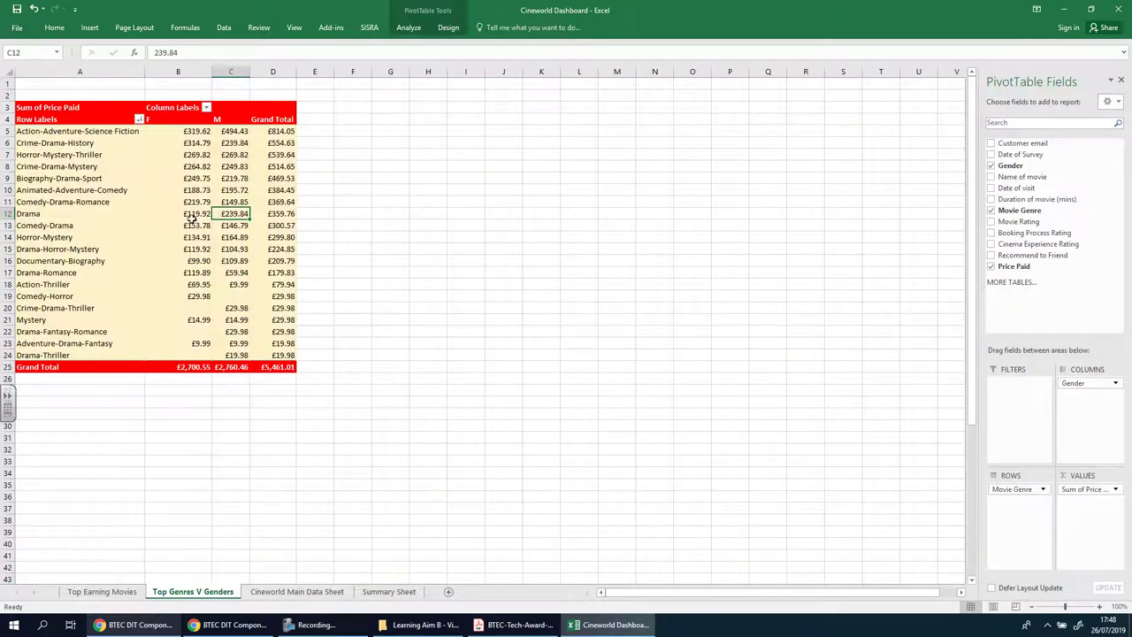
# - Try adding the Movie Rating field to the PivotTable on the Top Earning Movies sheet
pyautogui.click(101, 590)
pyautogui.click(168, 213)
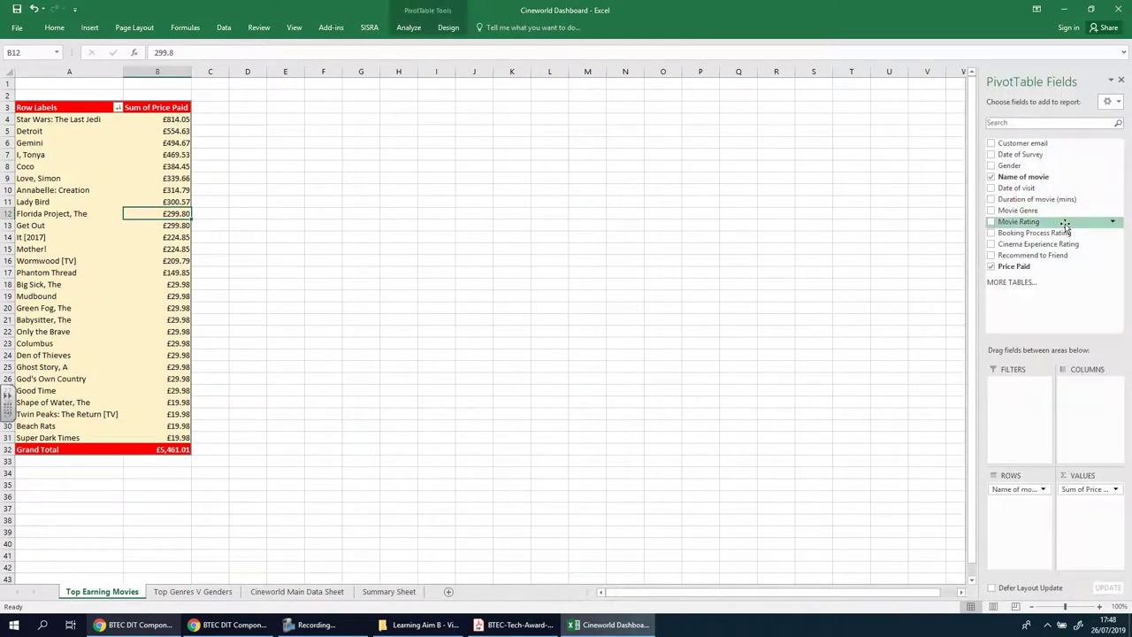
pyautogui.click(991, 221)
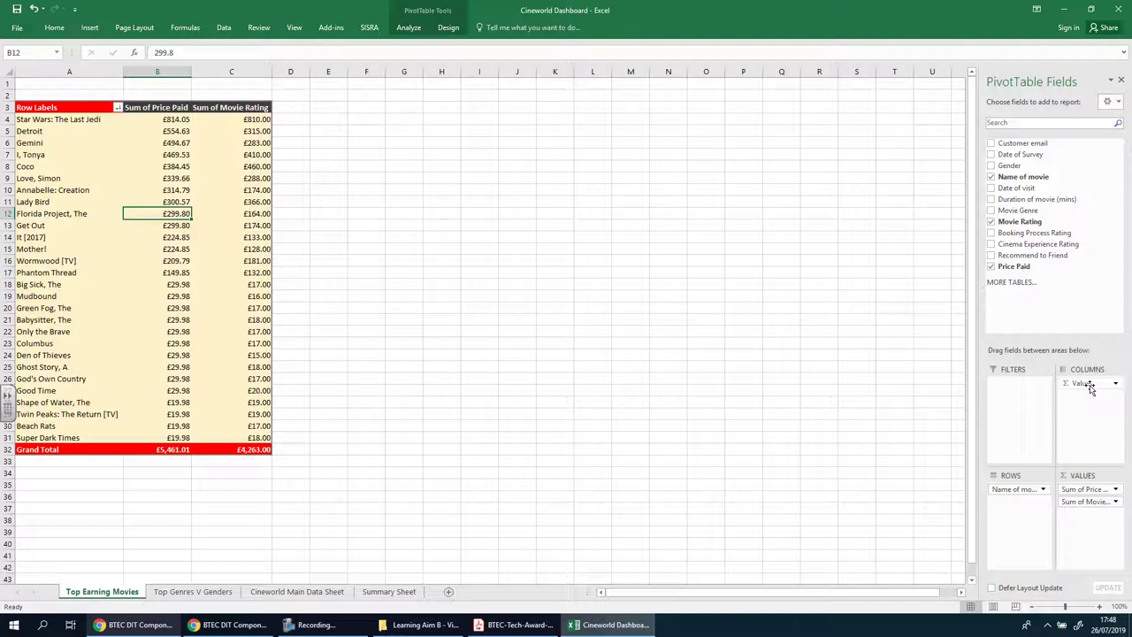
pyautogui.click(992, 221)
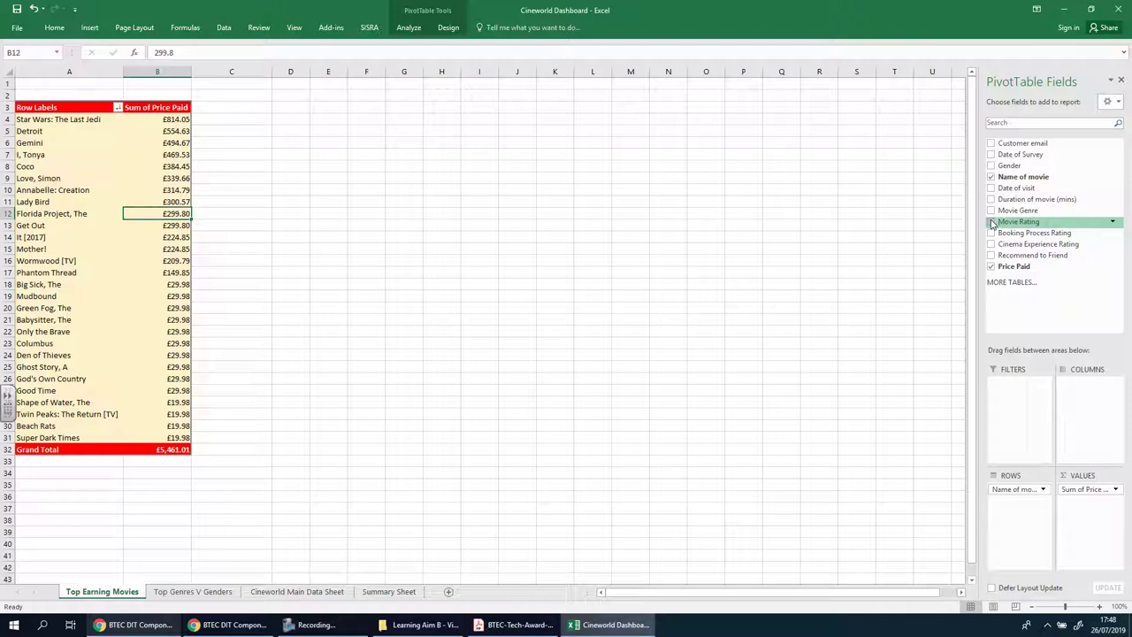
pyautogui.click(991, 221)
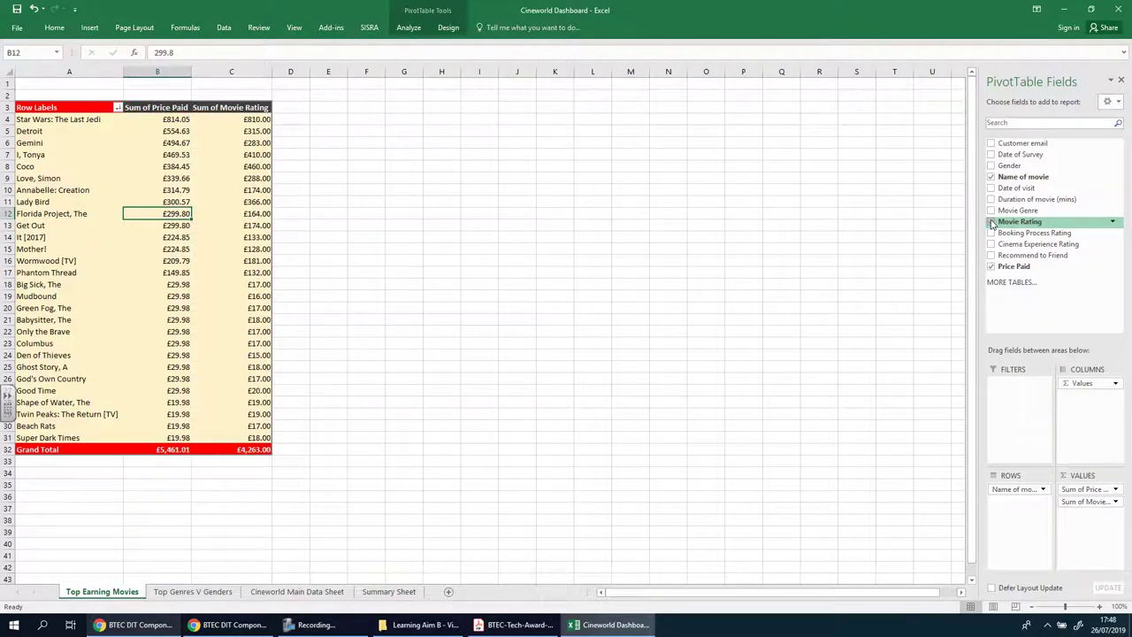
pyautogui.click(991, 222)
pyautogui.click(991, 222)
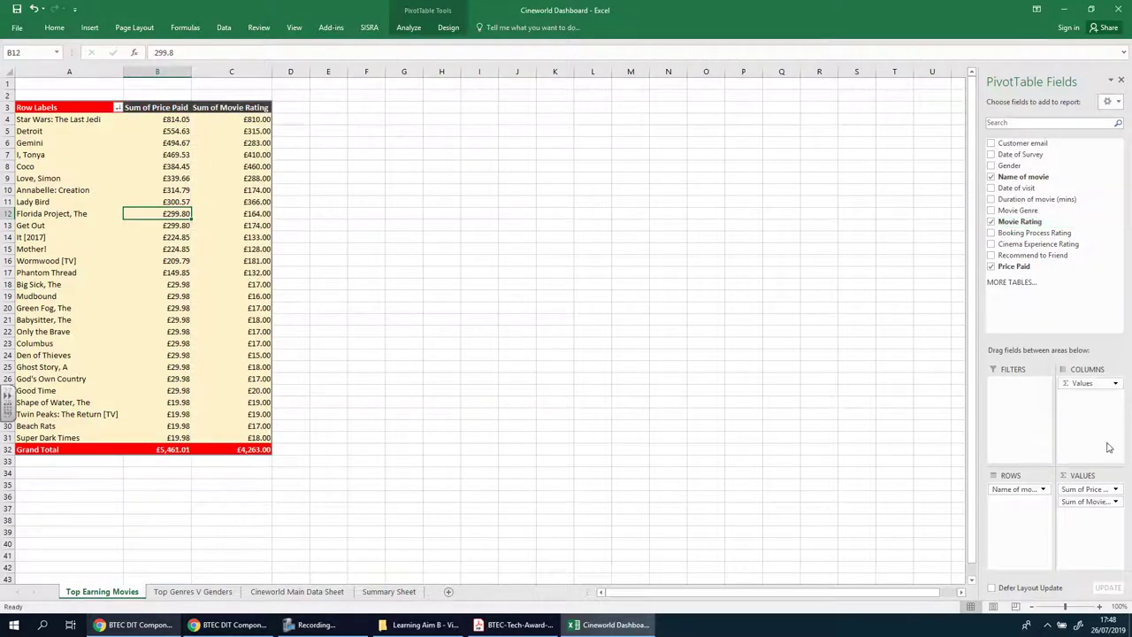
# - Try removing the Values field from the Columns area of the Top Earning Movies PivotTable, and undo the removal
pyautogui.click(1115, 384)
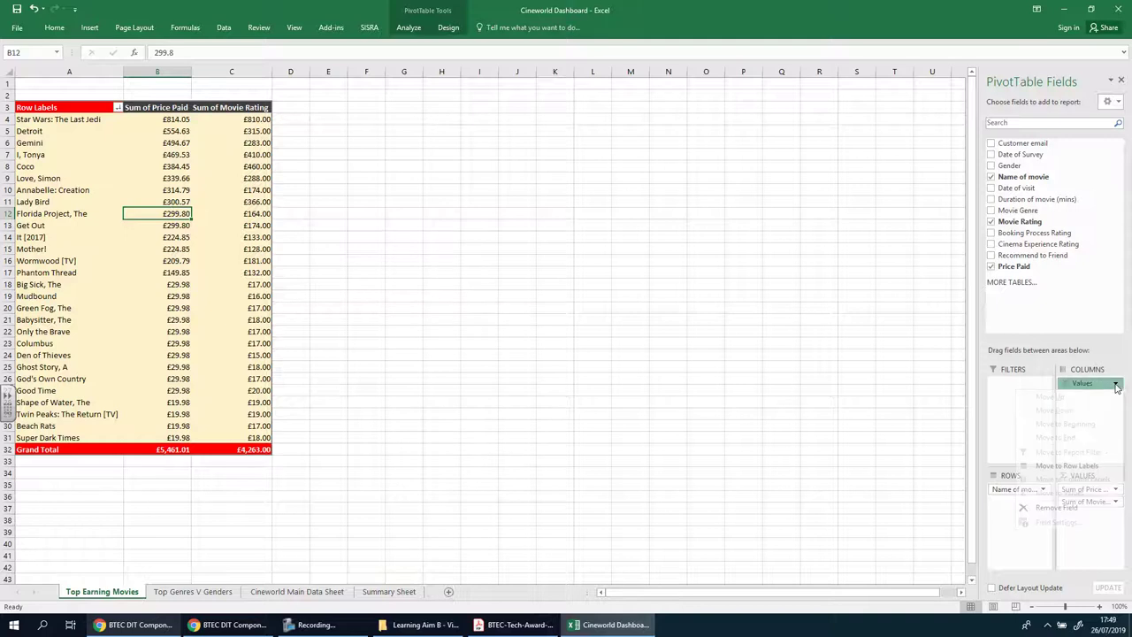
pyautogui.click(1056, 507)
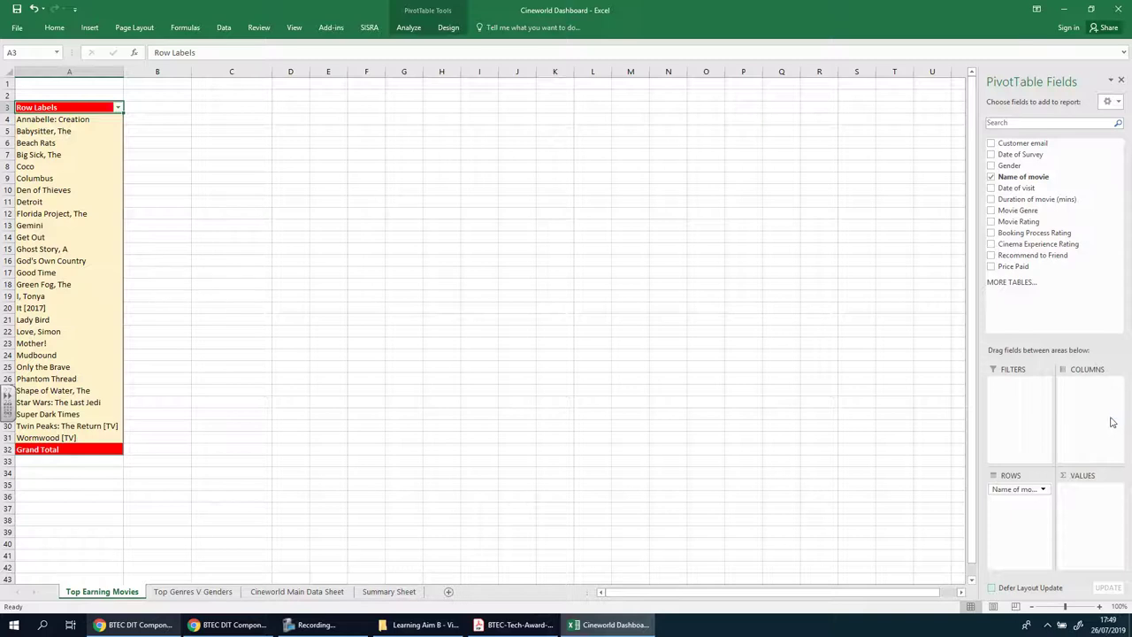
pyautogui.hotkey('ctrl', 'z')
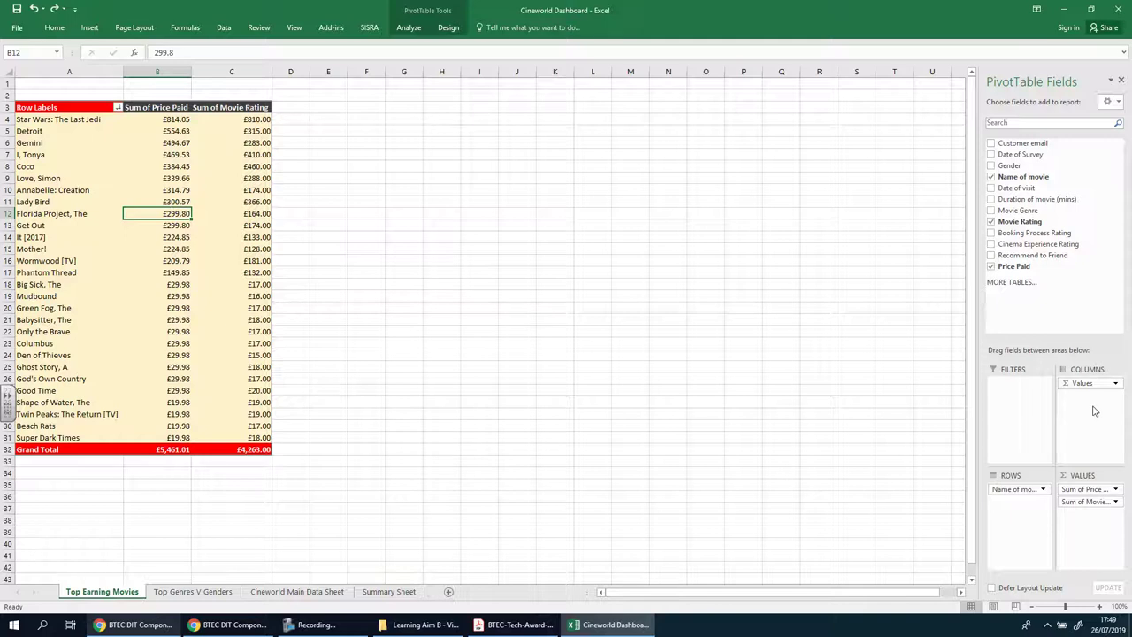
# - Take the Movie Rating field back out of the Top Earning Movies PivotTable
pyautogui.click(992, 221)
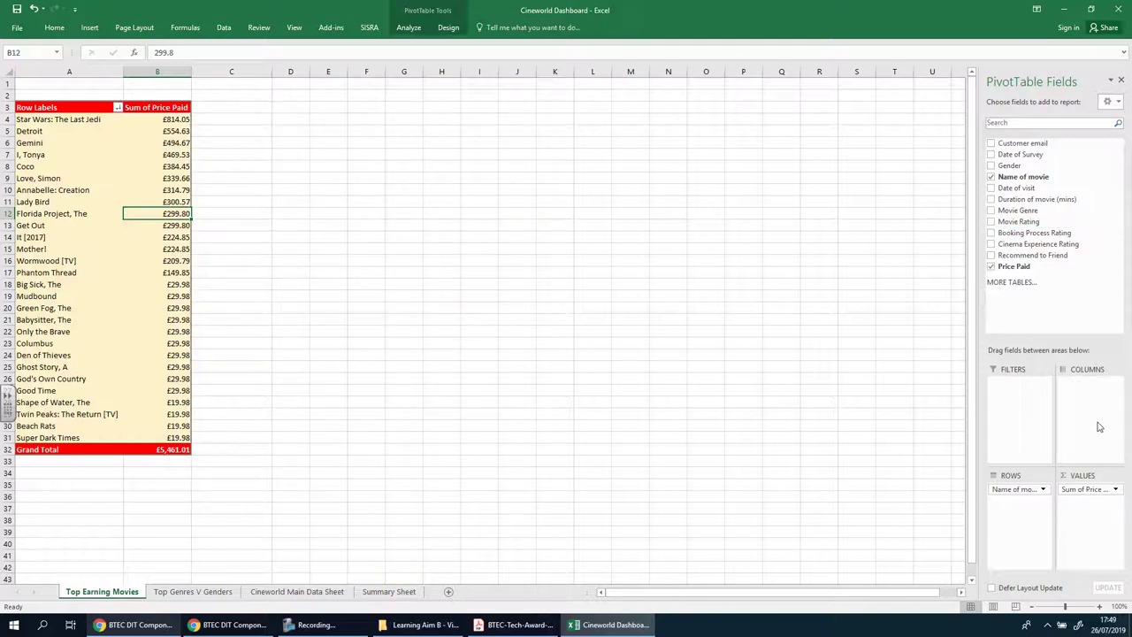
pyautogui.click(991, 222)
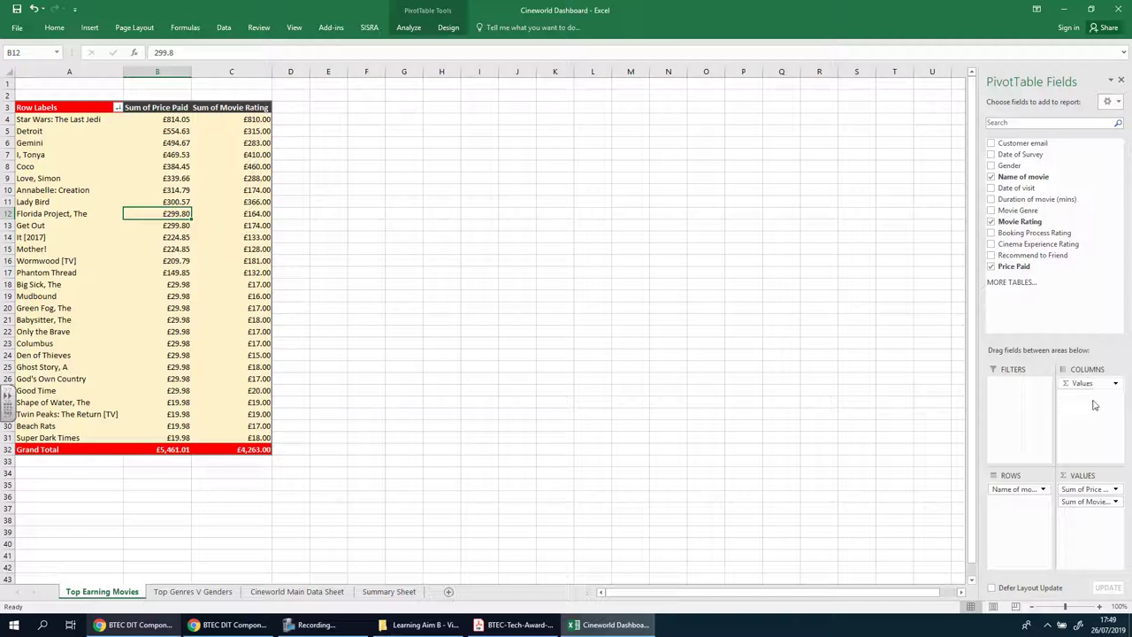
pyautogui.click(990, 221)
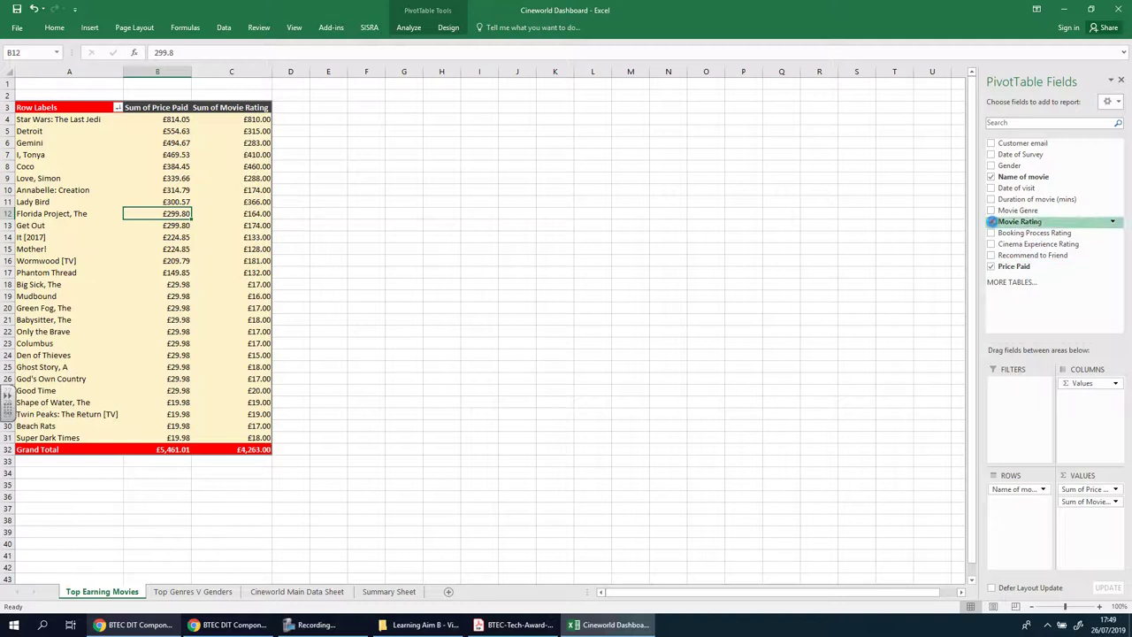
pyautogui.click(718, 355)
# - Create a PivotTable from MainData on a new worksheet, with Movie Rating as values and Name of movie as rows
pyautogui.click(291, 591)
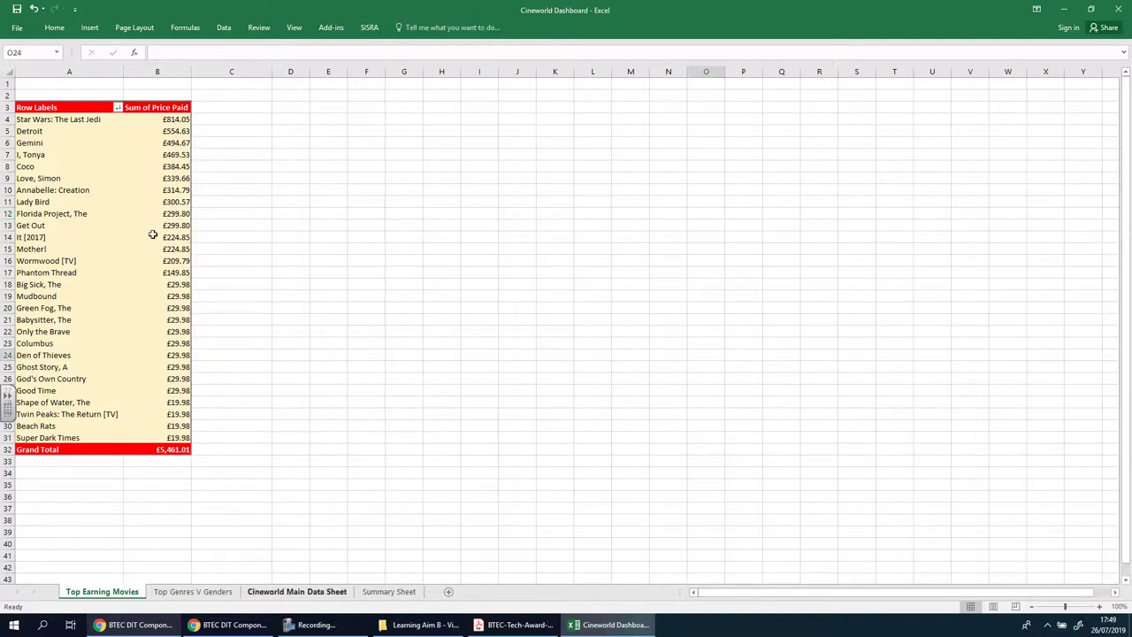
pyautogui.click(89, 28)
pyautogui.click(49, 80)
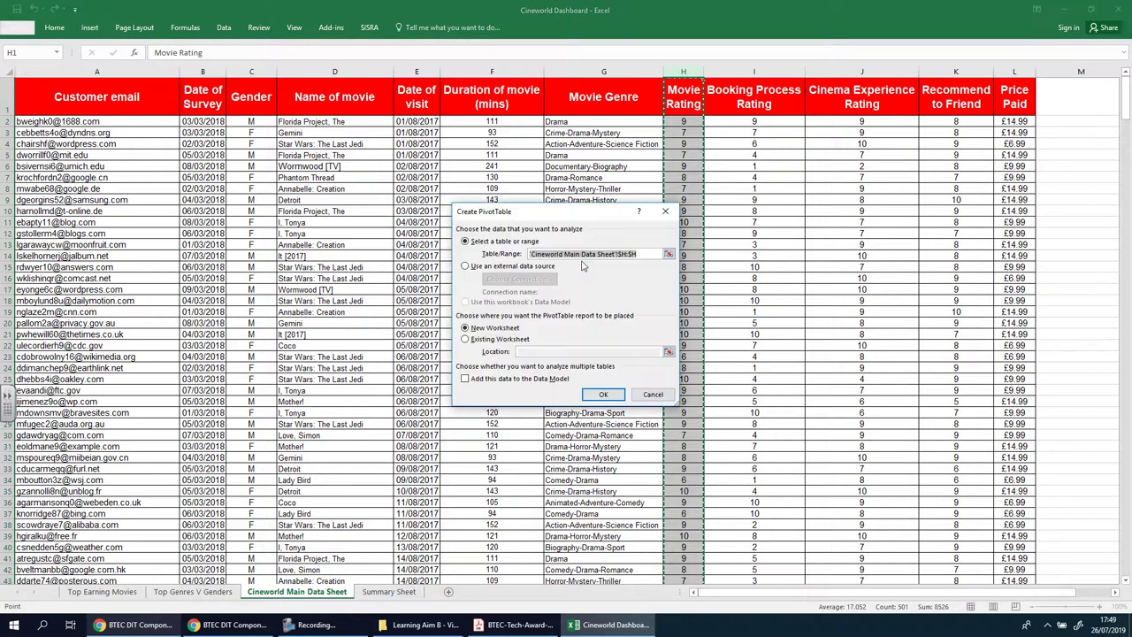
pyautogui.write('MainData')
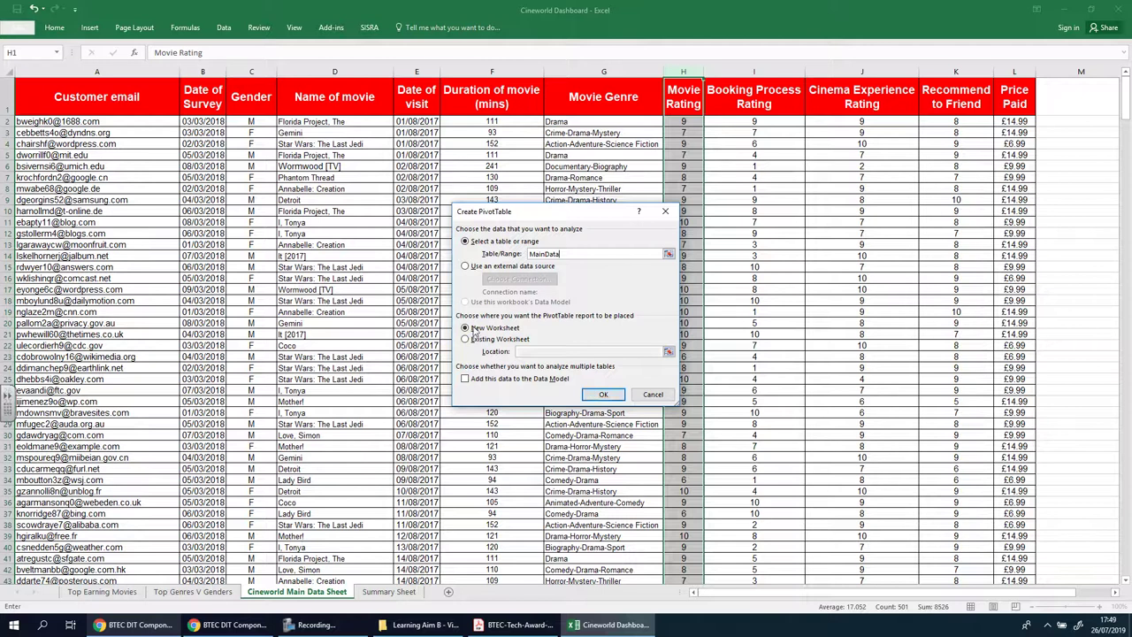
pyautogui.click(603, 395)
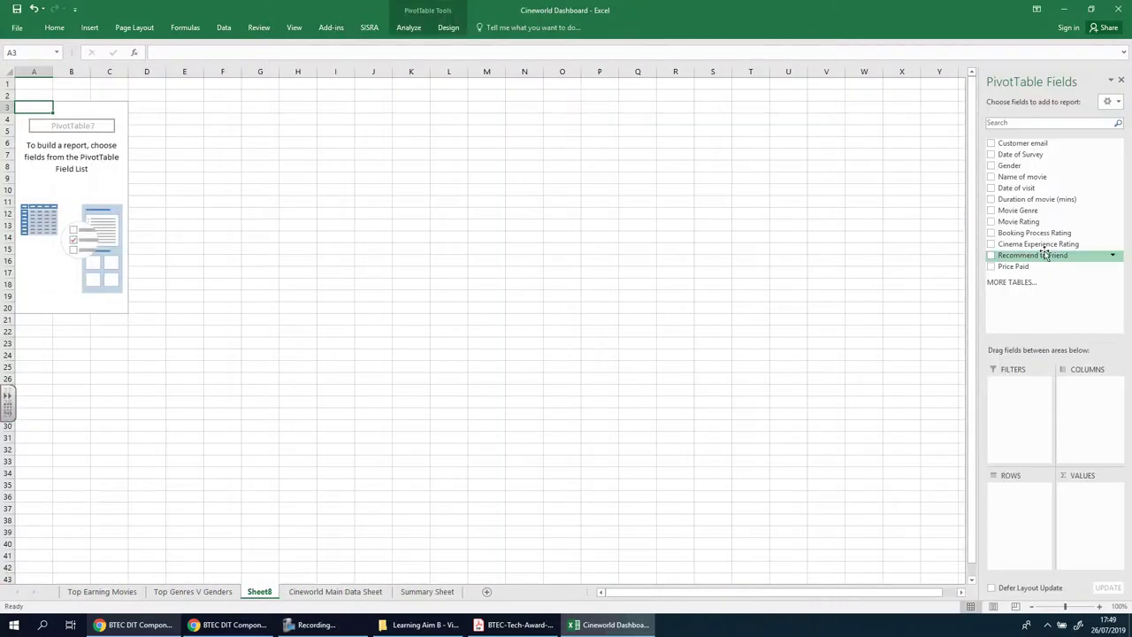
pyautogui.click(992, 221)
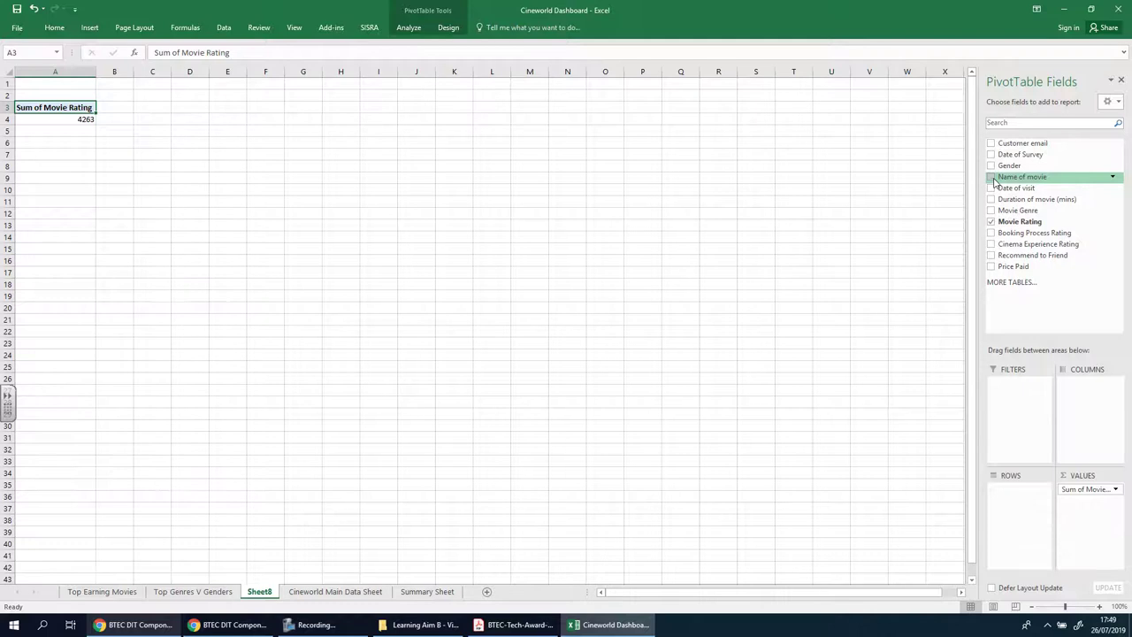
pyautogui.click(991, 178)
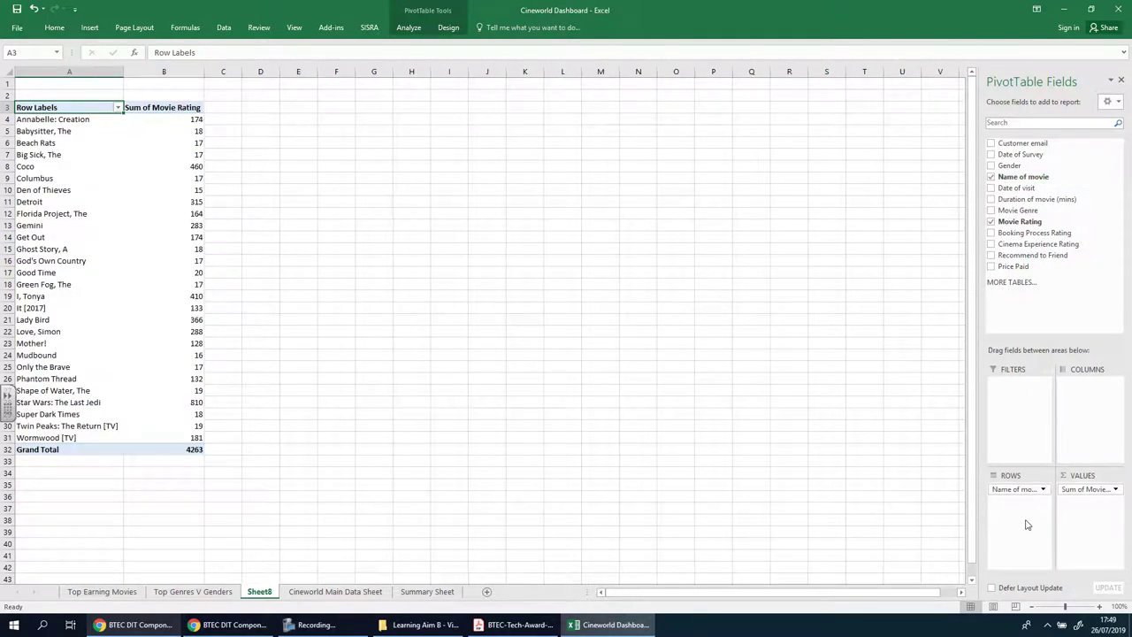
# - Sort the movies in the new PivotTable by Sum of Movie Rating from largest to smallest
pyautogui.click(188, 120)
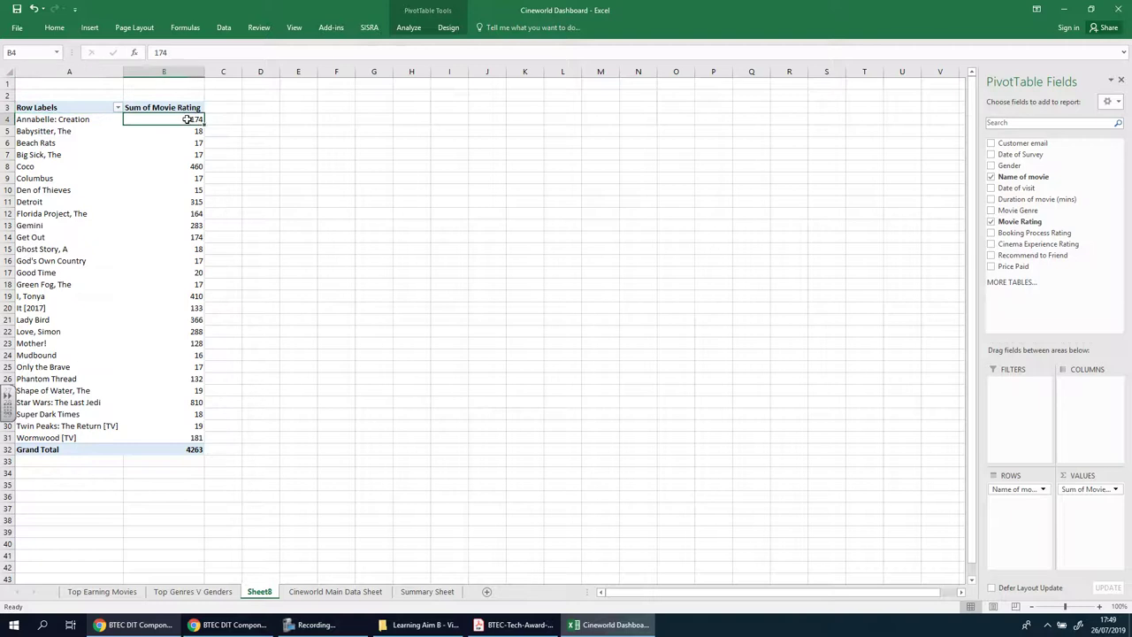
pyautogui.rightClick(187, 119)
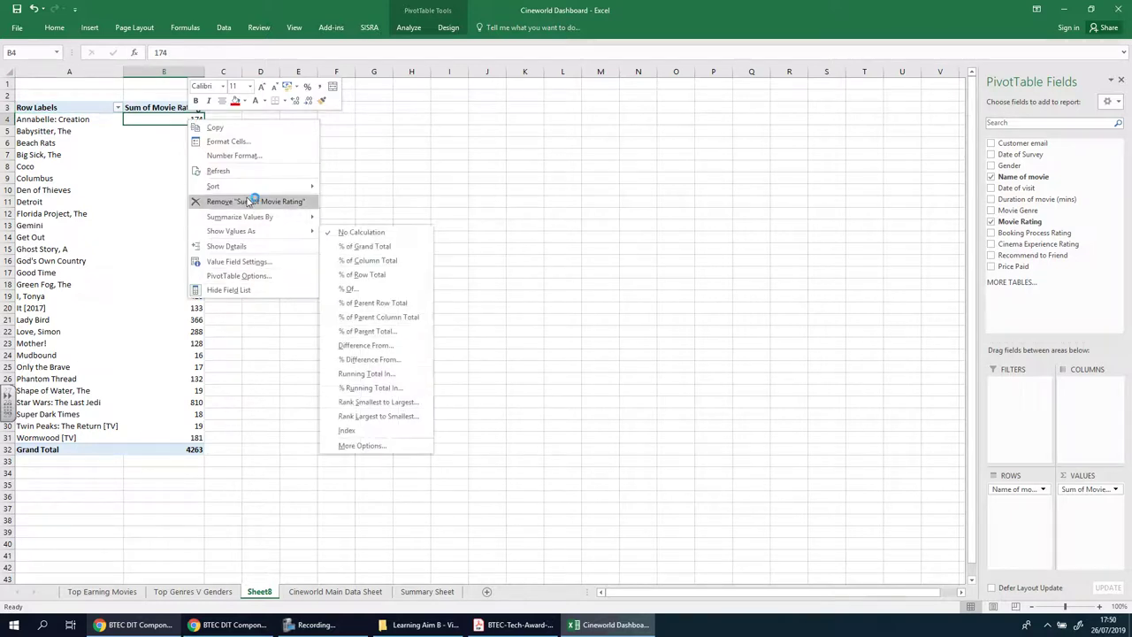
pyautogui.moveTo(301, 186)
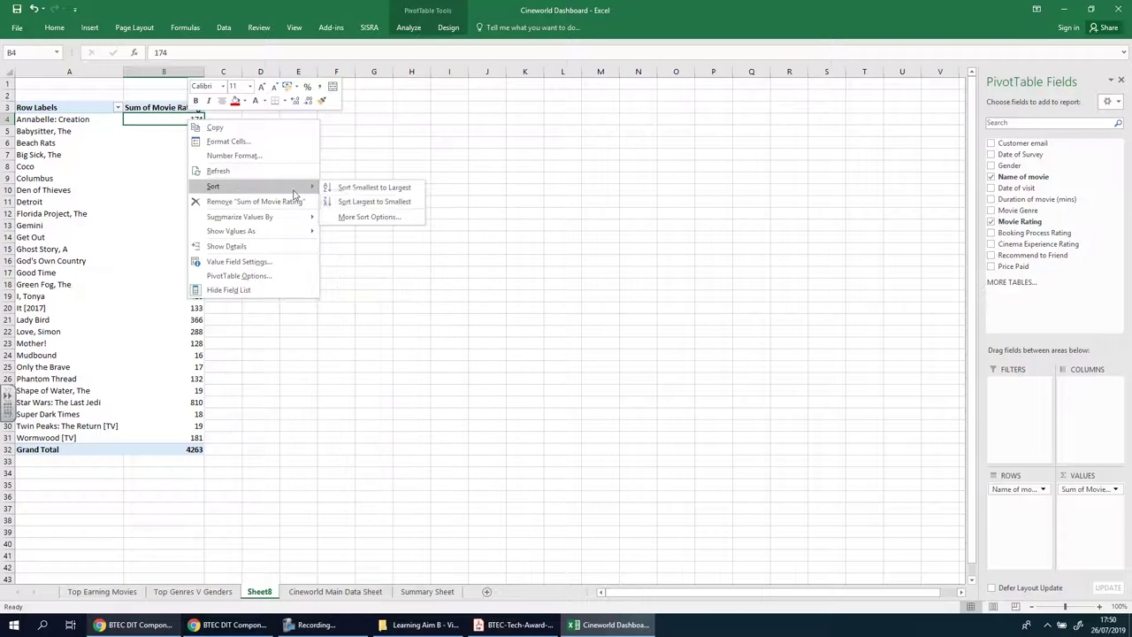
pyautogui.click(366, 202)
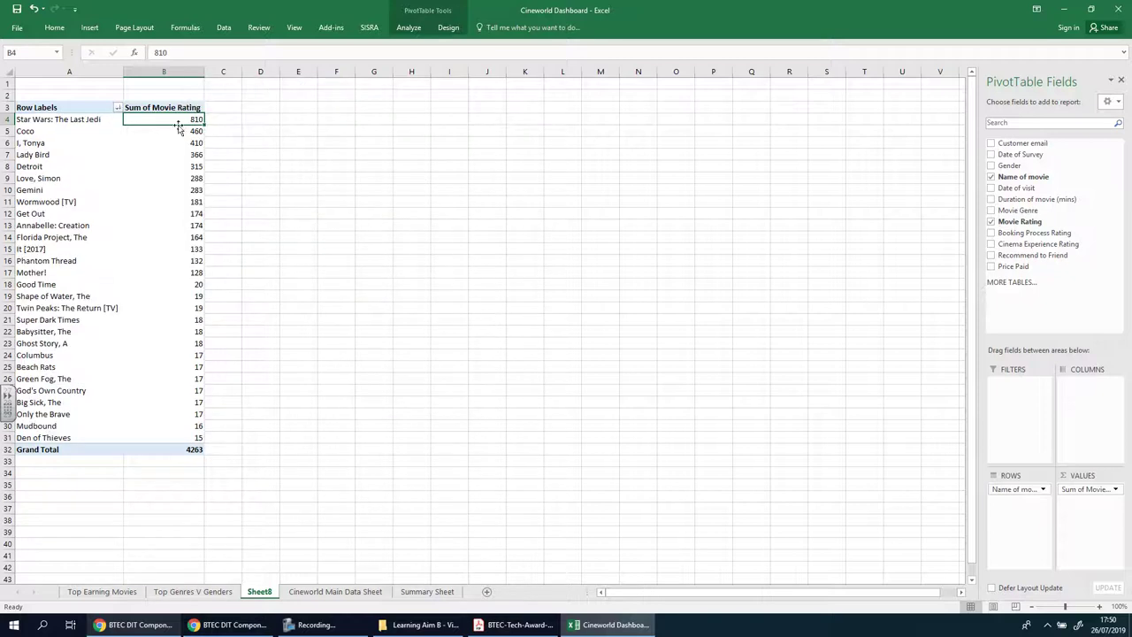
# - Split the movie rating totals by gender by adding the Gender field as columns of the PivotTable
pyautogui.click(82, 122)
pyautogui.click(173, 121)
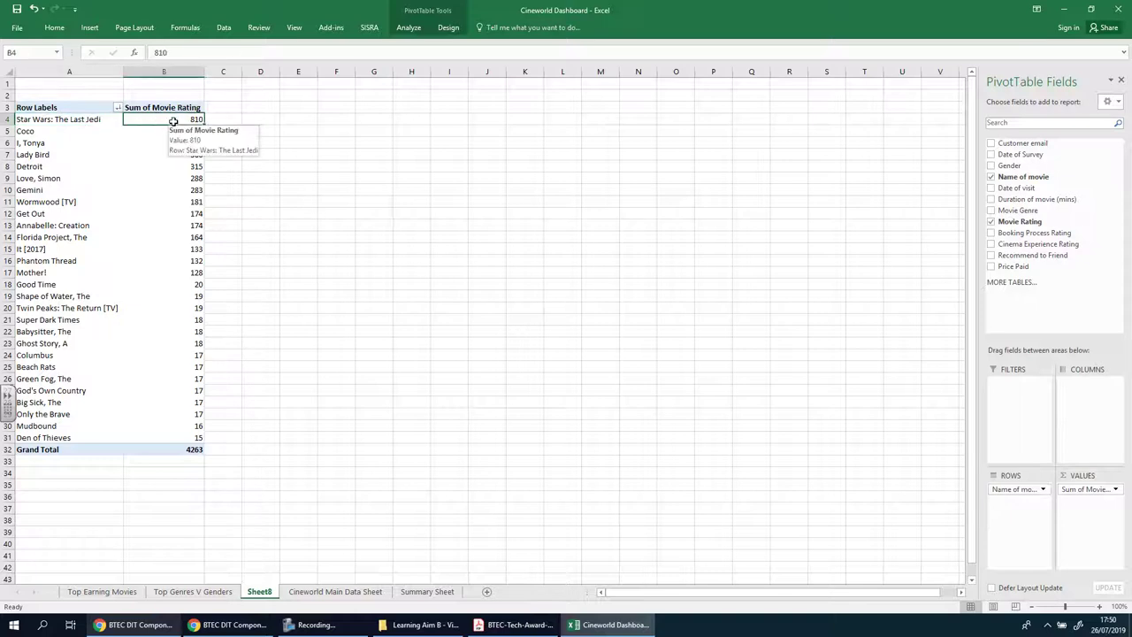
pyautogui.click(70, 133)
pyautogui.click(62, 154)
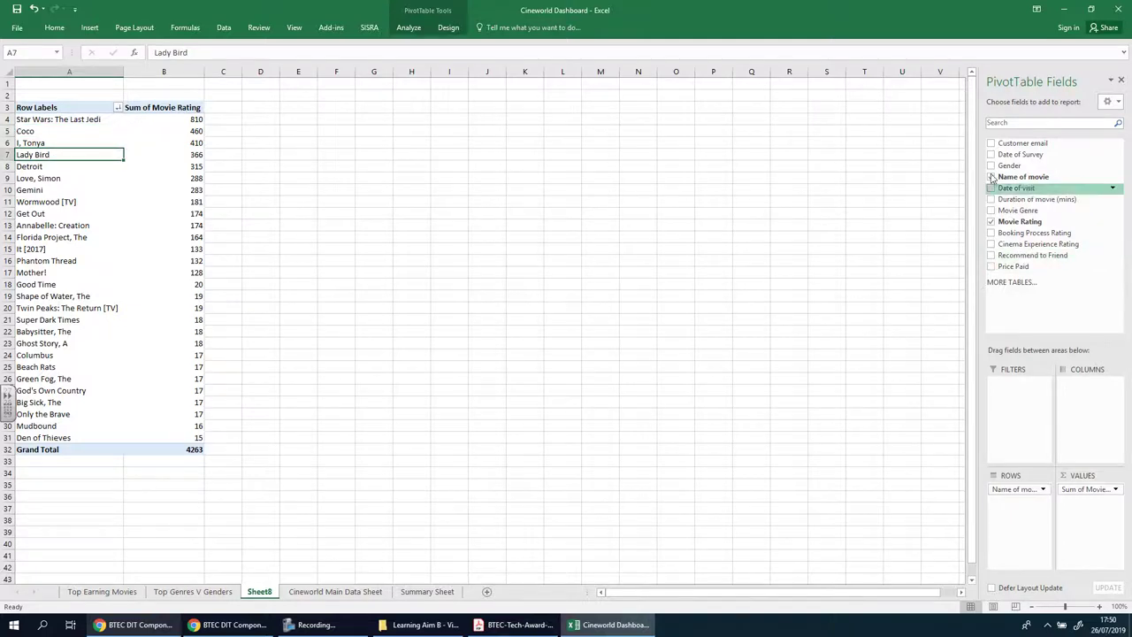
pyautogui.click(991, 166)
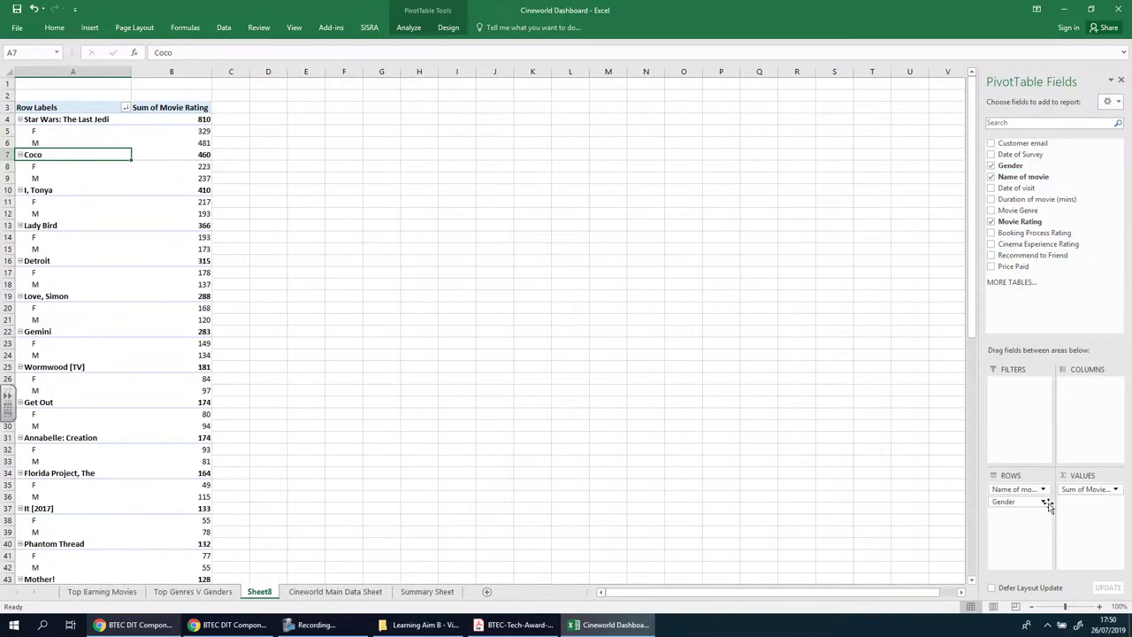
pyautogui.moveTo(1004, 501); pyautogui.dragTo(1087, 398)
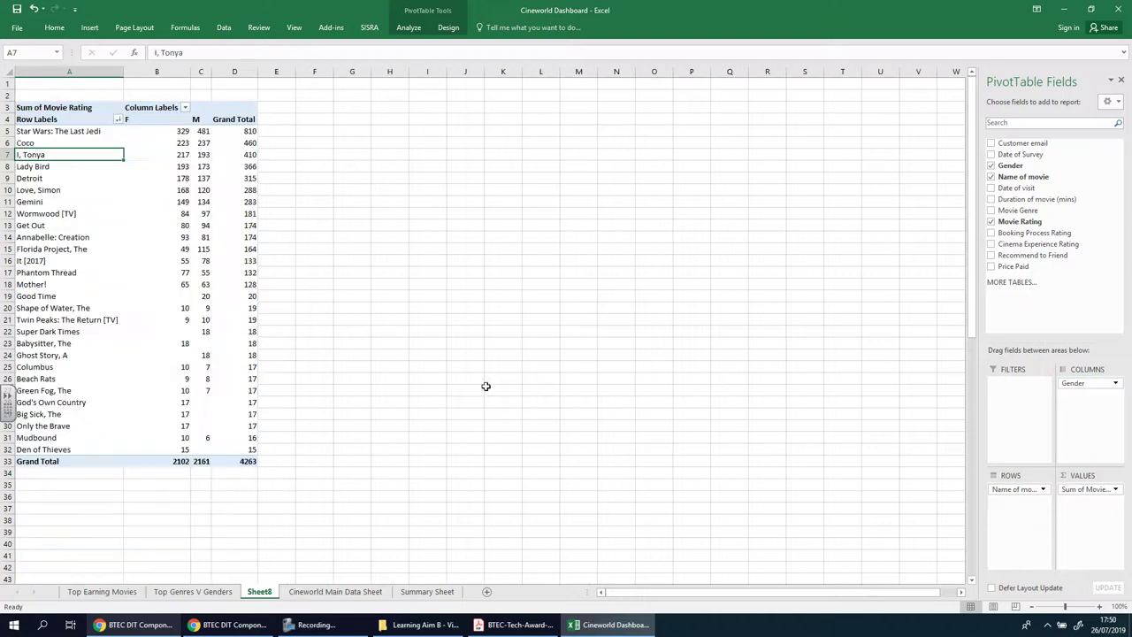
# - Apply the Medium PivotTable style with black header and total rows and light gold body to the movie rating PivotTable
pyautogui.click(162, 73)
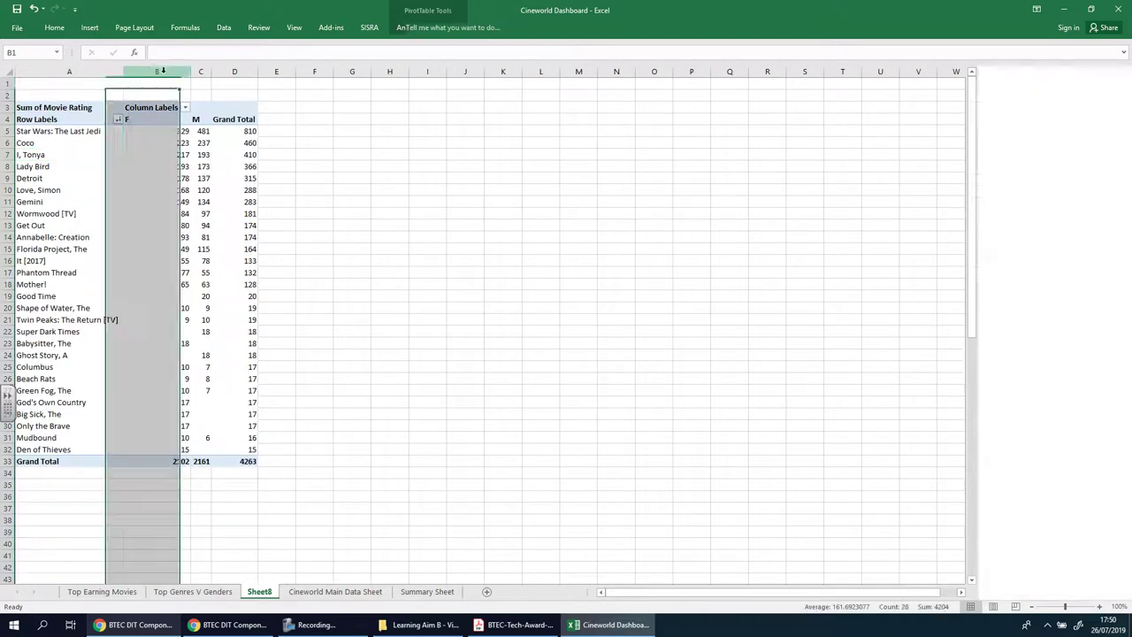
pyautogui.click(578, 166)
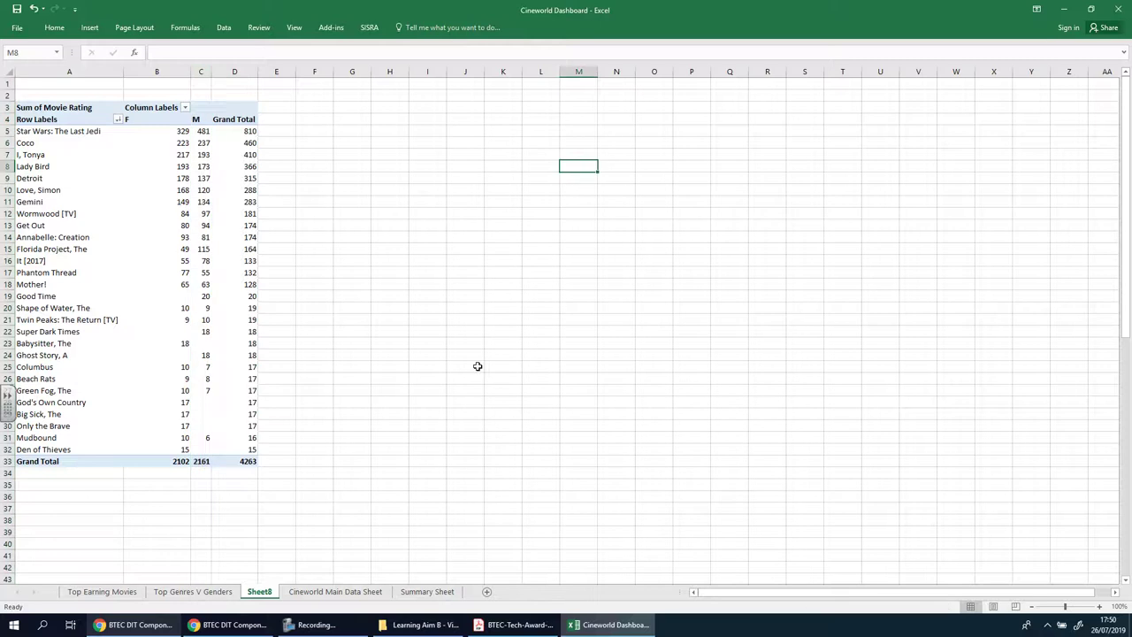
pyautogui.click(14, 167)
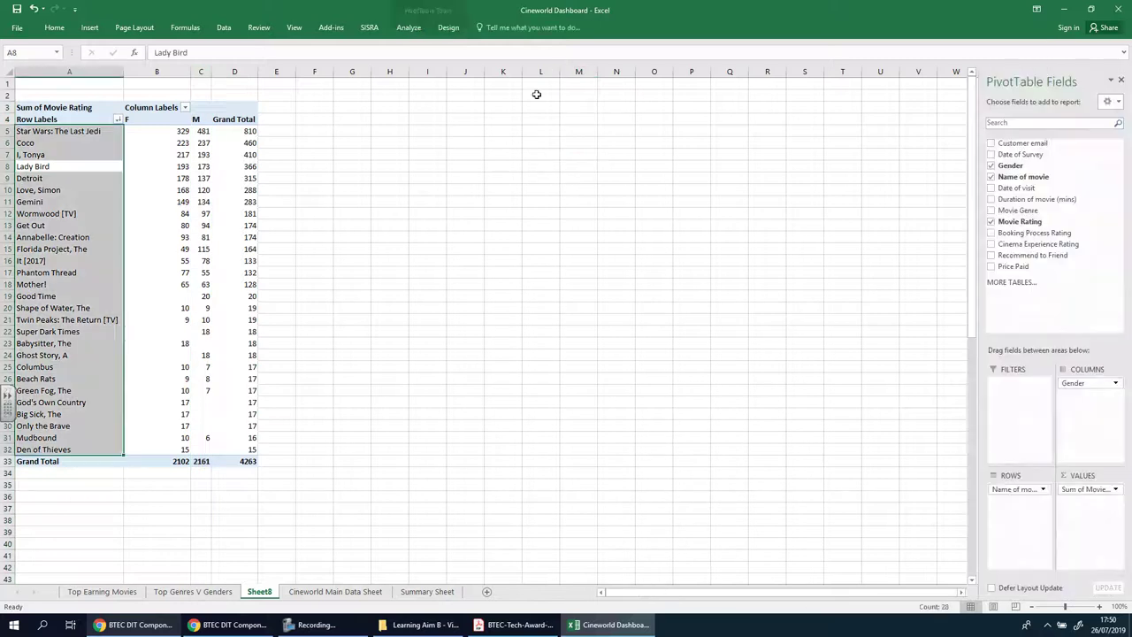
pyautogui.click(447, 28)
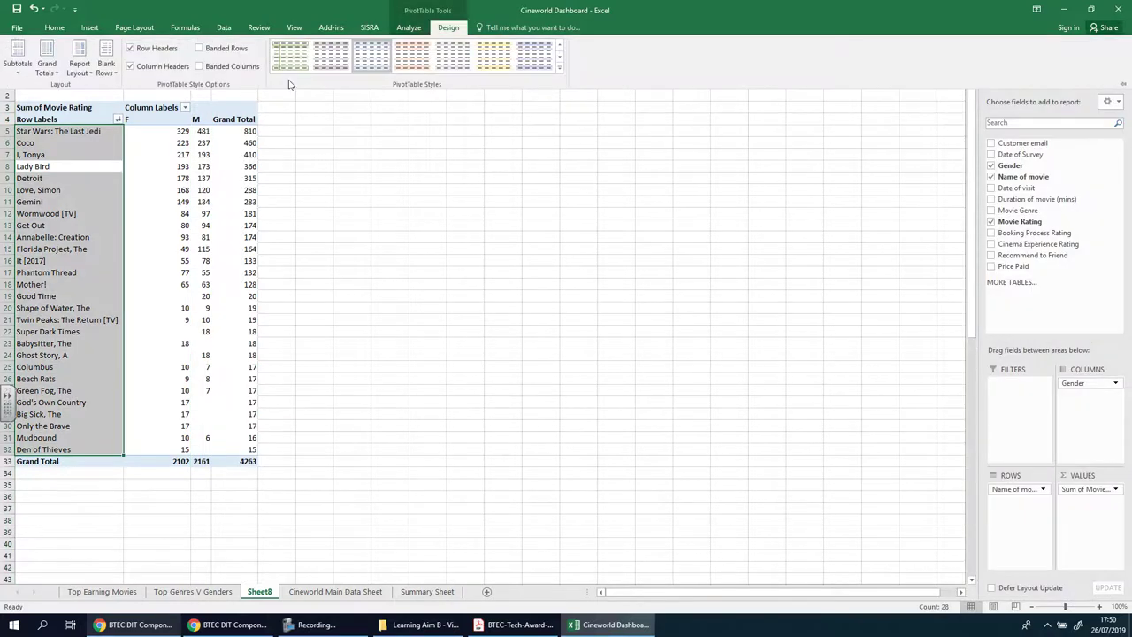
pyautogui.click(559, 68)
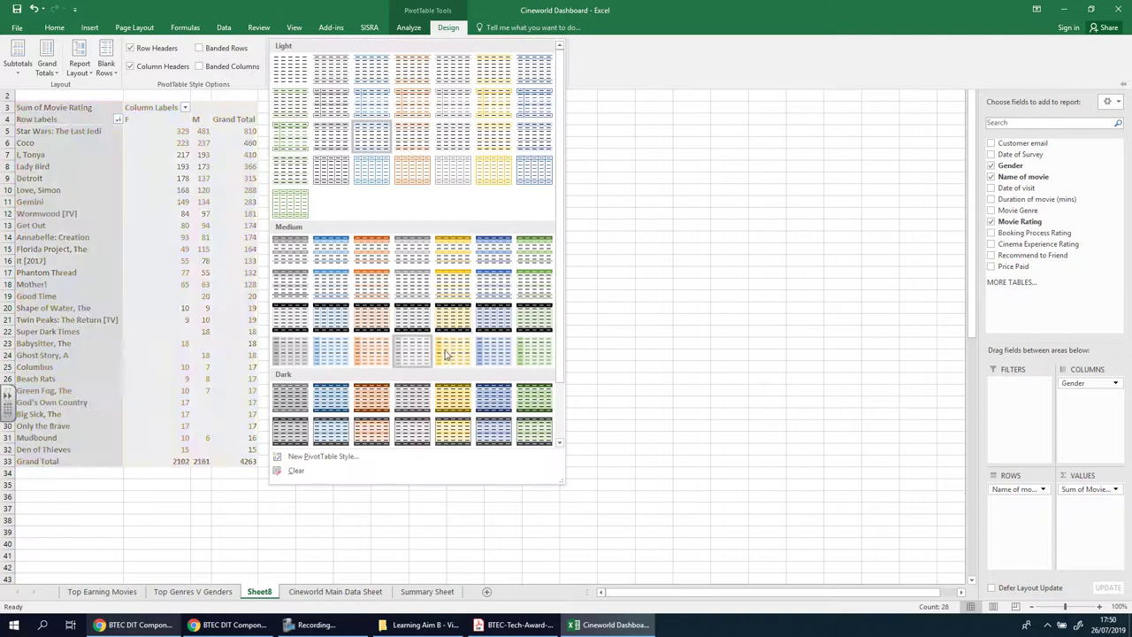
pyautogui.click(451, 313)
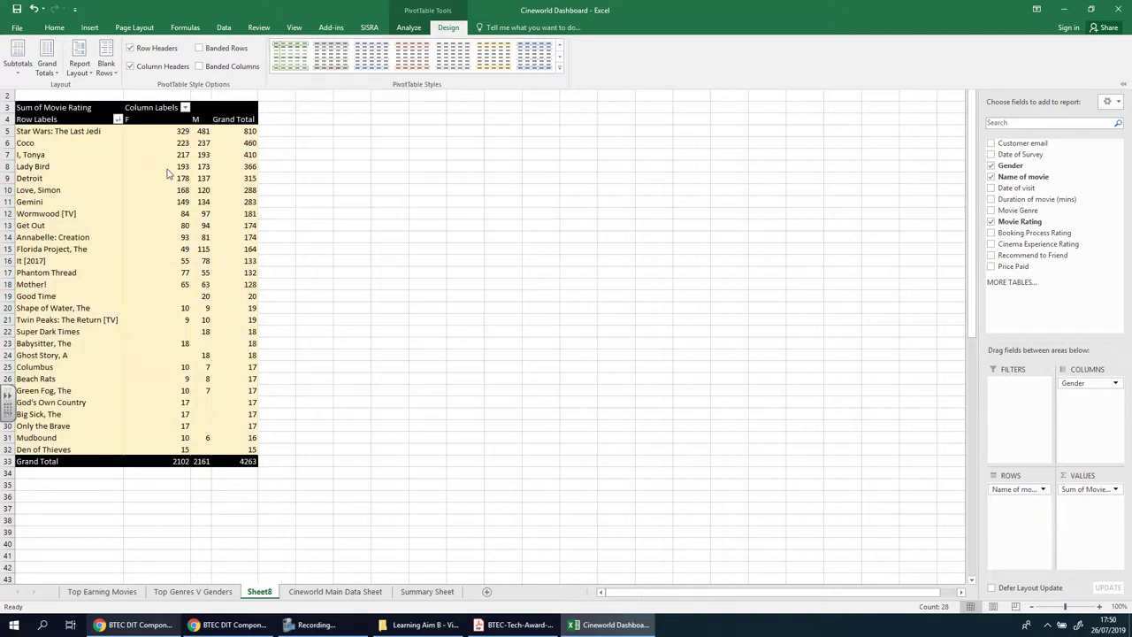
# - Fill the two header rows of the movie rating PivotTable with red
pyautogui.click(62, 119)
pyautogui.click(49, 108)
pyautogui.click(501, 178)
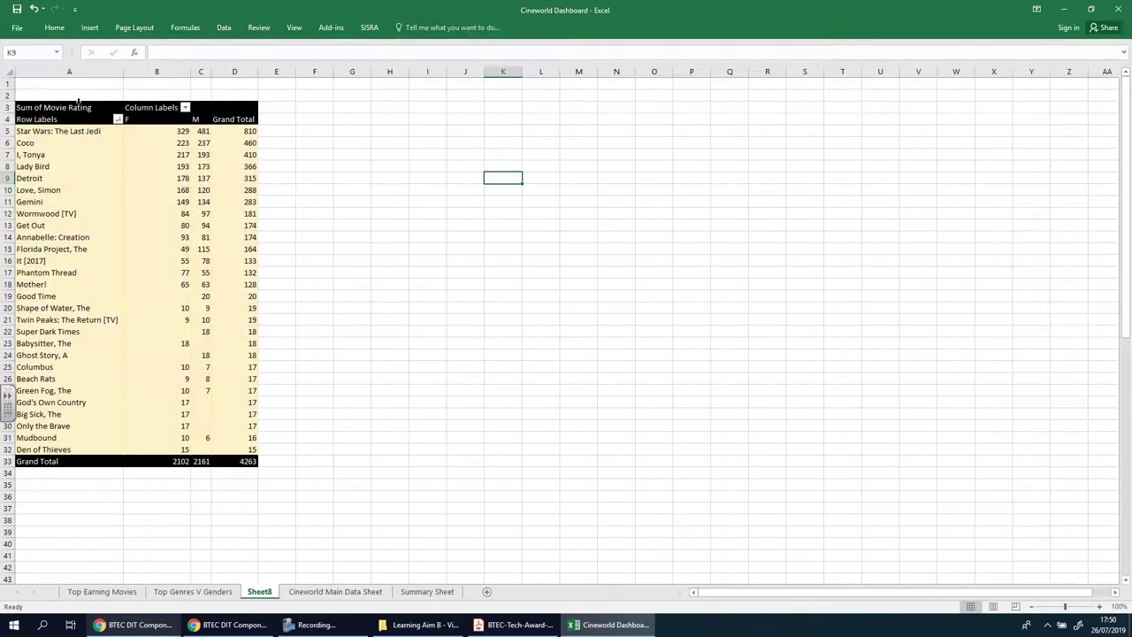
pyautogui.click(65, 107)
pyautogui.click(62, 107)
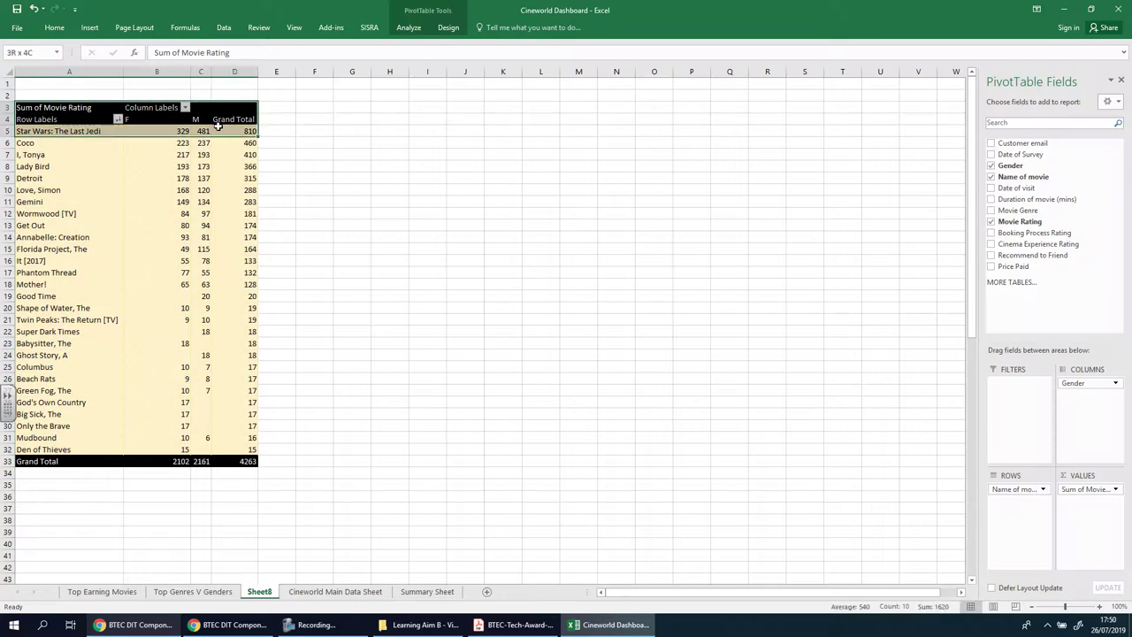
pyautogui.click(58, 30)
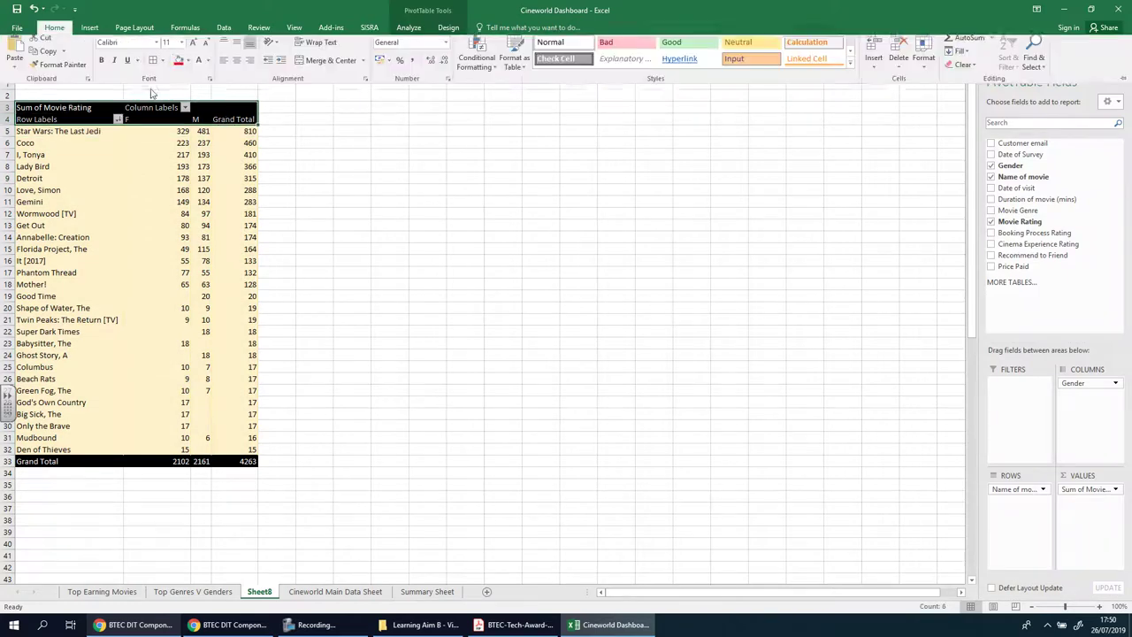
pyautogui.click(177, 66)
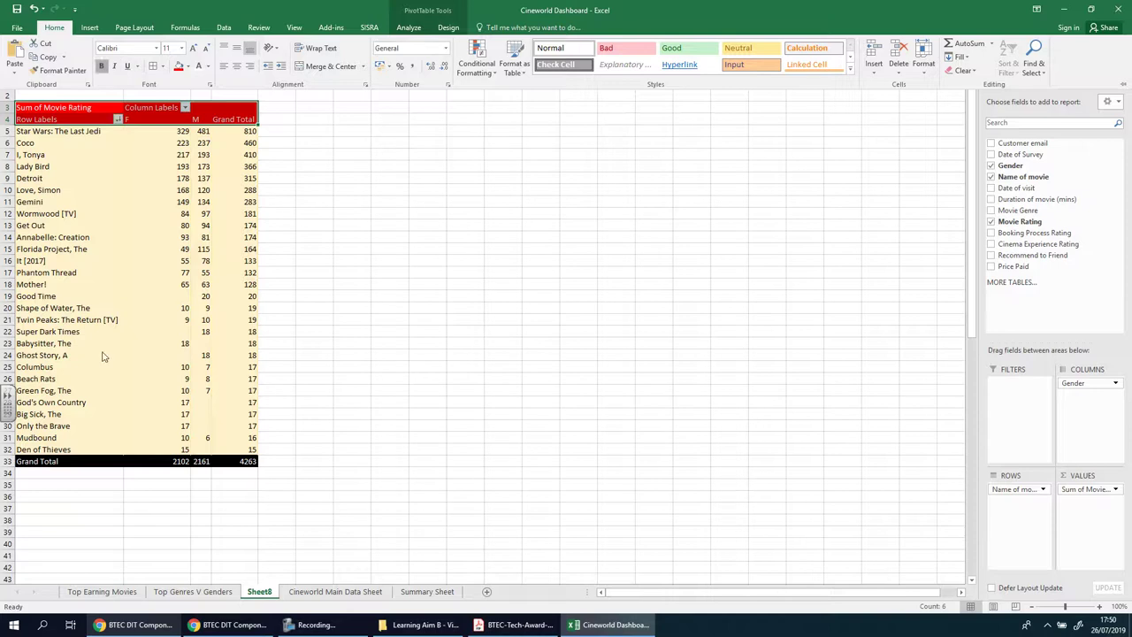
# - Fill the Grand Total row of the movie rating PivotTable with red to match its header rows
pyautogui.hotkey('ctrl', 'F1')
pyautogui.moveTo(44, 131); pyautogui.dragTo(252, 460)
pyautogui.click(40, 30)
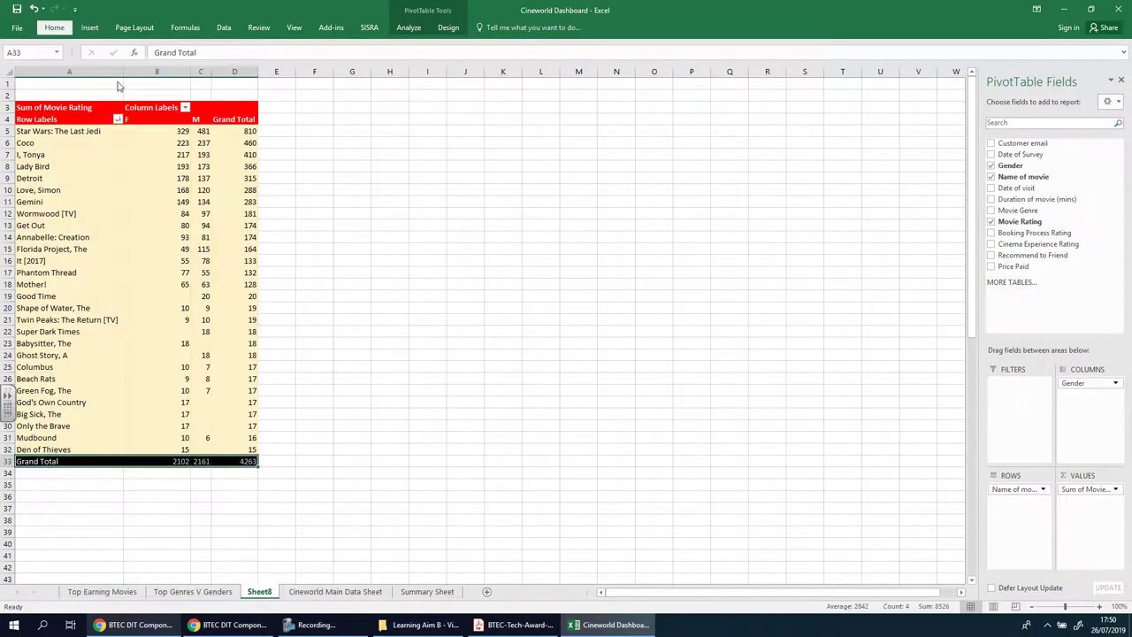
pyautogui.click(178, 68)
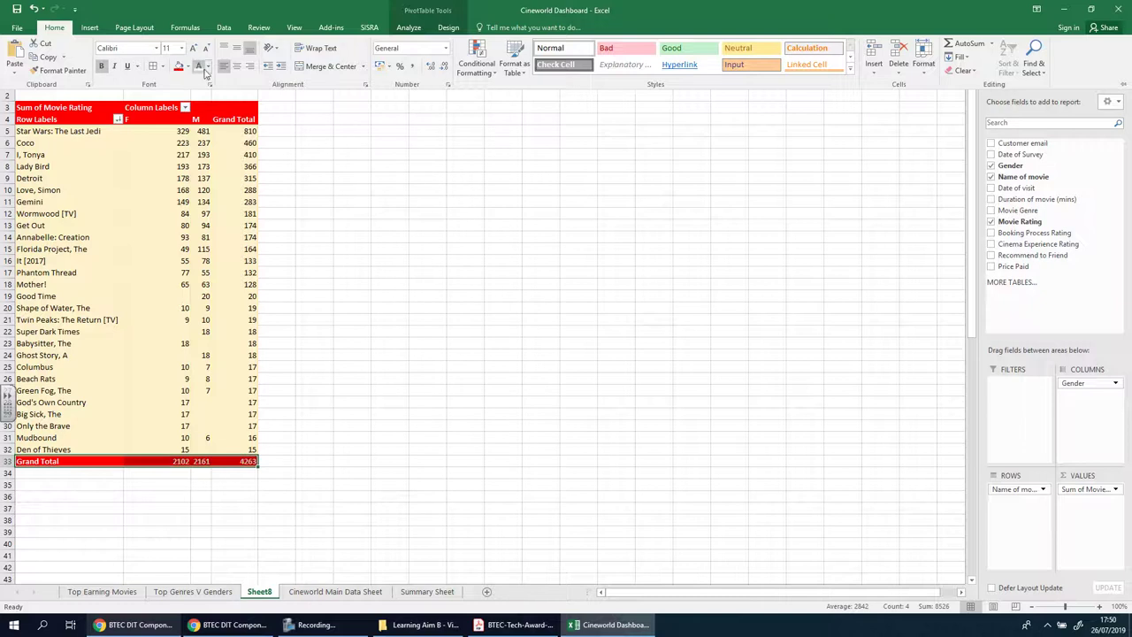
pyautogui.click(585, 299)
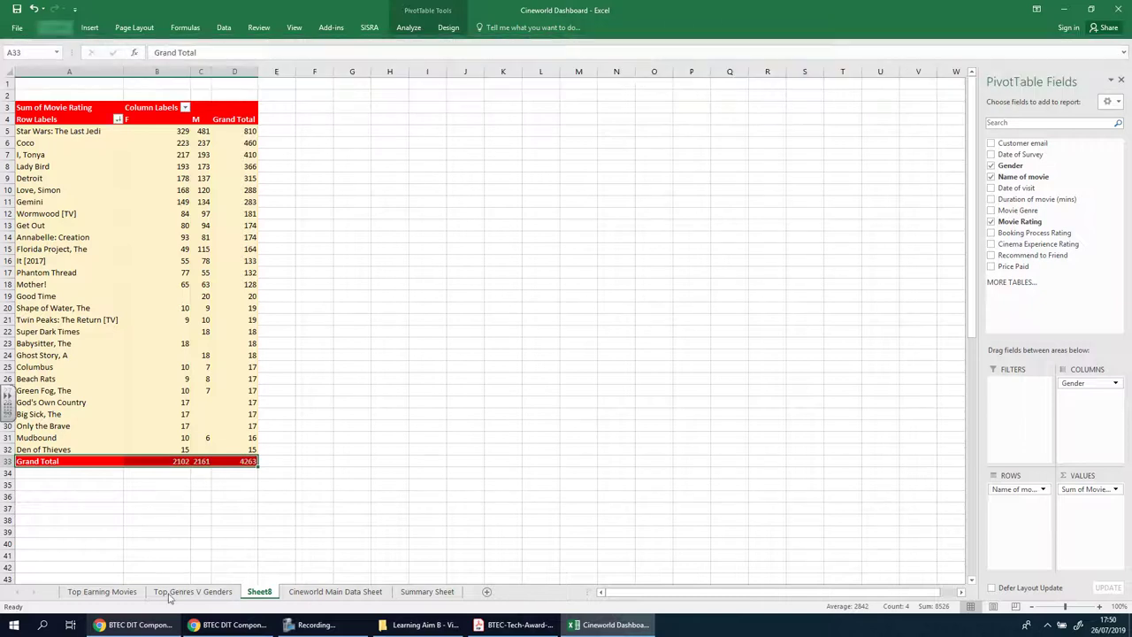
# - Rename the movie rating PivotTable's sheet as Movie Rating
pyautogui.click(267, 592)
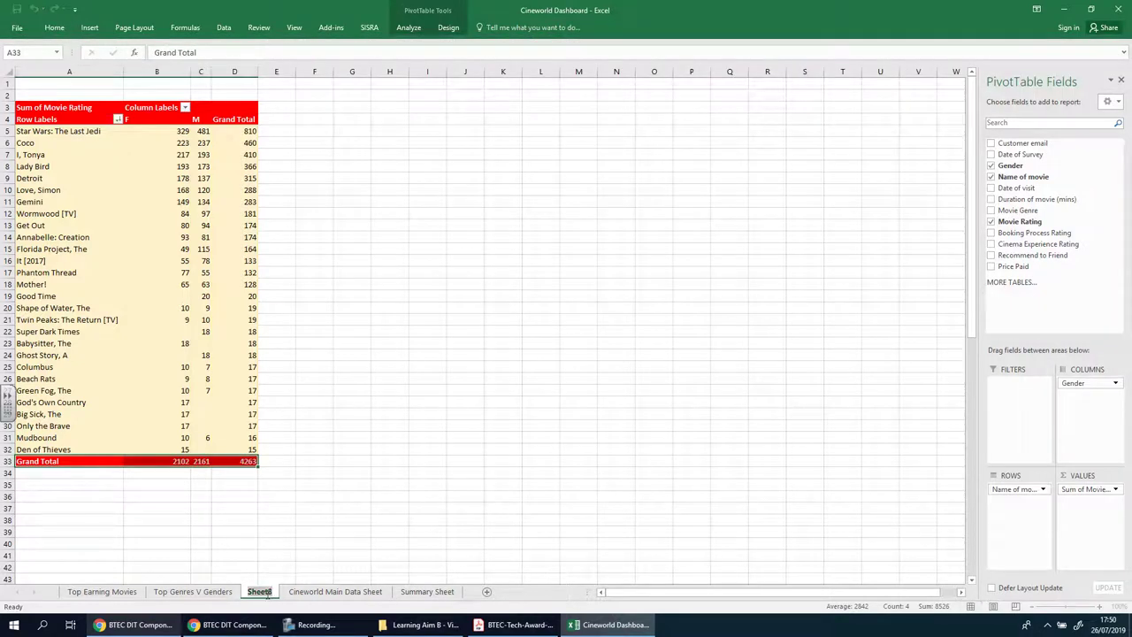
pyautogui.write('M')
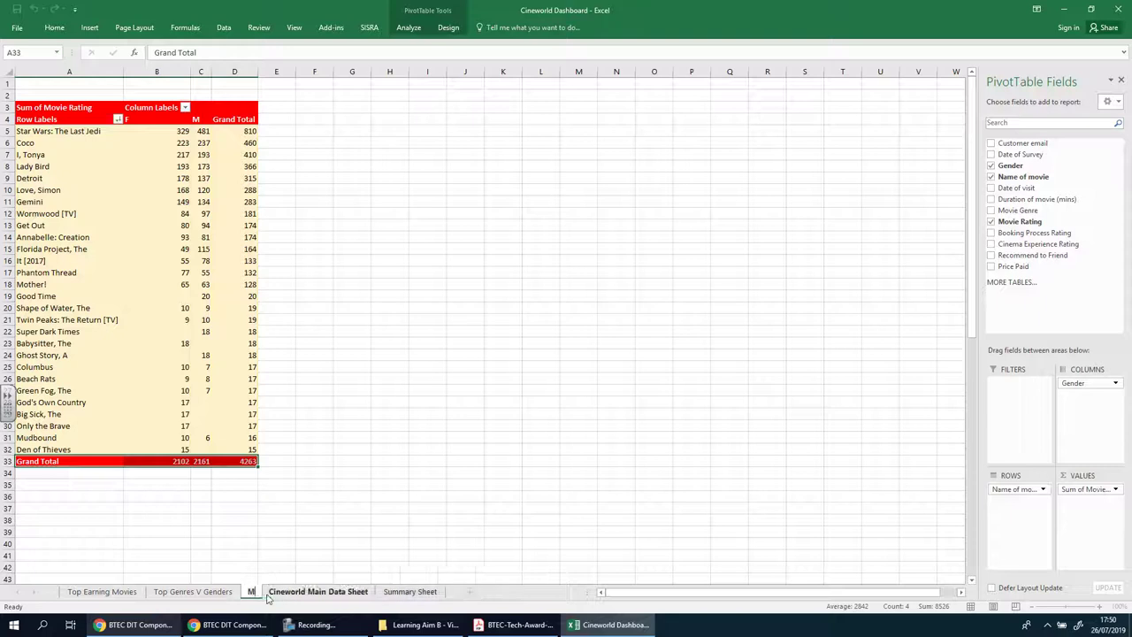
pyautogui.write('ovie rat')
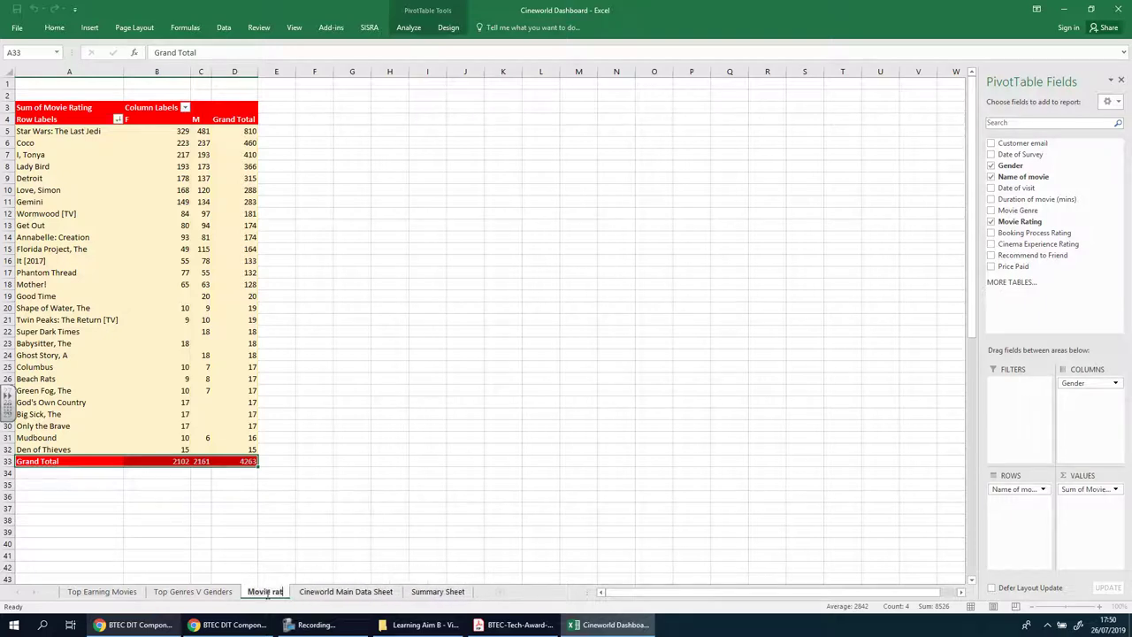
pyautogui.write('ing')
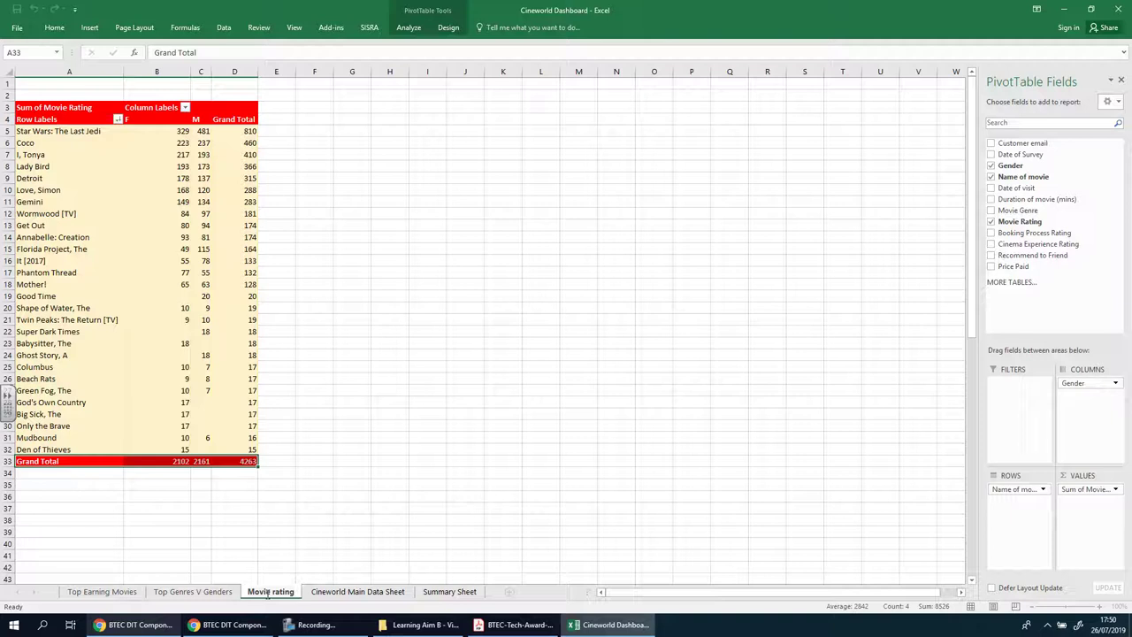
pyautogui.click(268, 592)
pyautogui.press('BackSpace')
pyautogui.press('BackSpace')
pyautogui.press('BackSpace')
pyautogui.press('BackSpace')
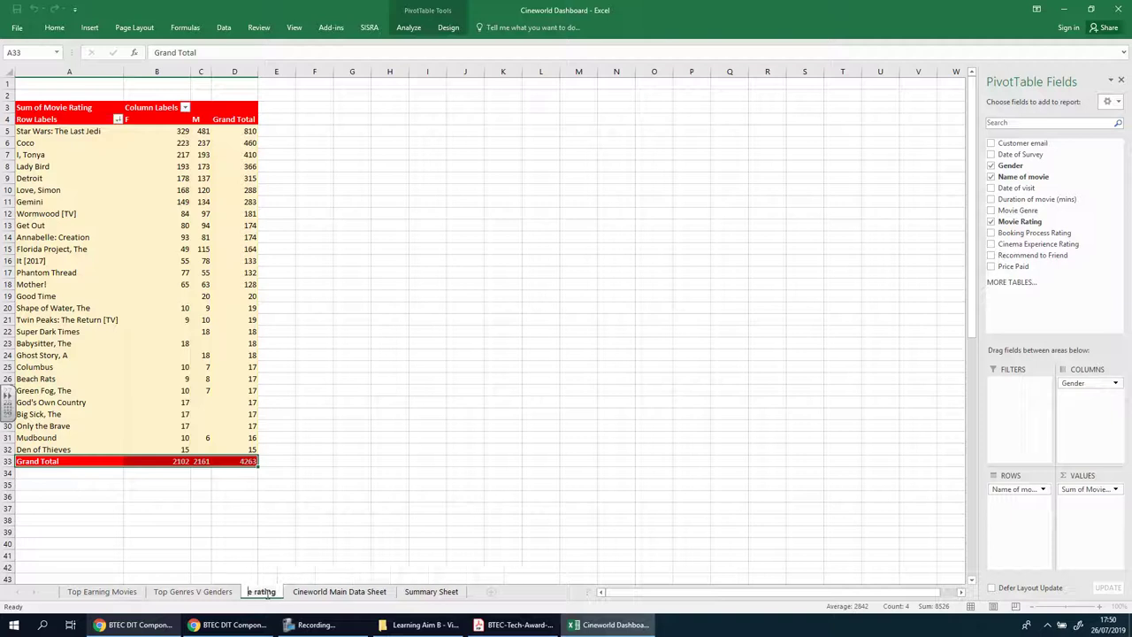
pyautogui.press('Delete')
pyautogui.press('Delete')
pyautogui.press('Delete')
pyautogui.press('Delete')
pyautogui.press('Delete')
pyautogui.press('Delete')
pyautogui.press('Delete')
pyautogui.press('Delete')
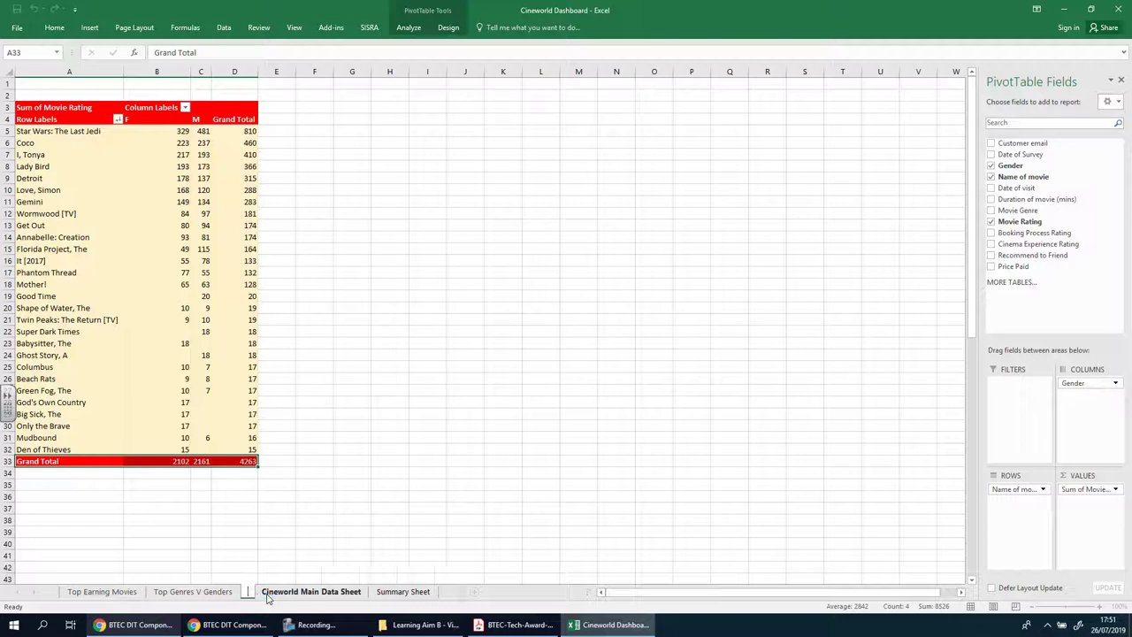
pyautogui.write('Movie Rating')
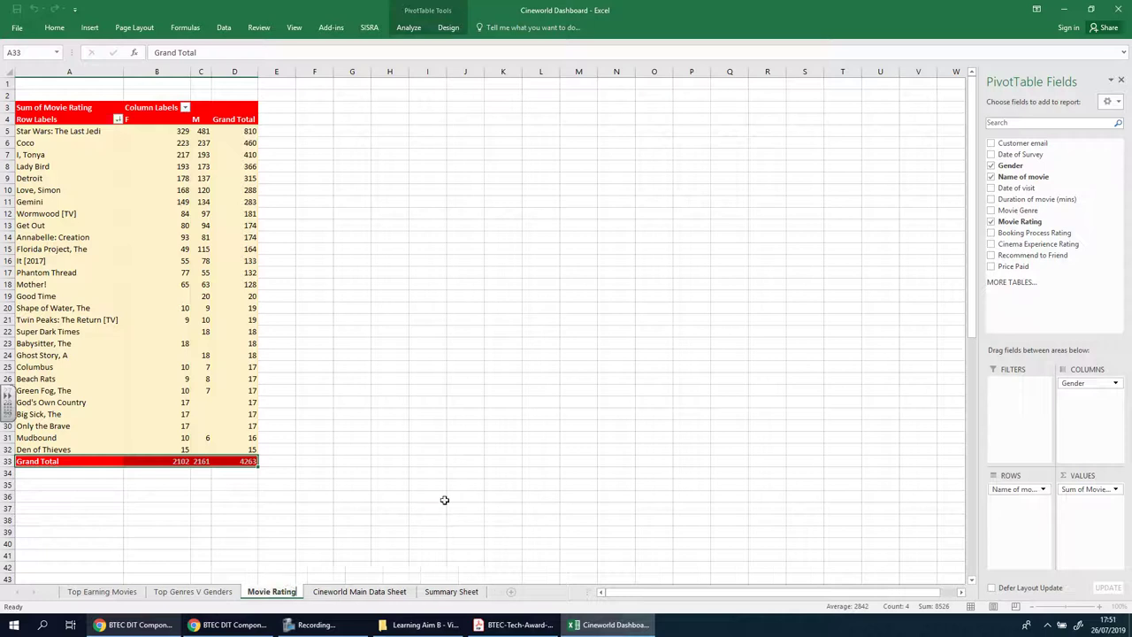
pyautogui.click(444, 499)
# - Review the Top Earning Movies, Top Genres V Genders and Movie Rating sheets against the Pivot Tables section of the mock document
pyautogui.click(99, 590)
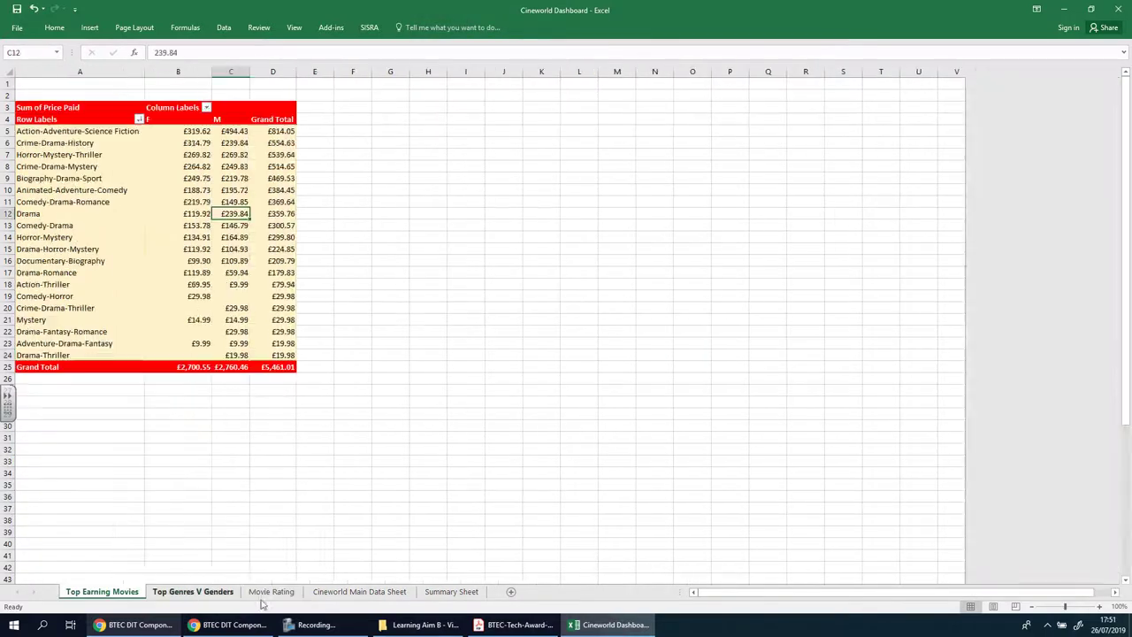
pyautogui.click(268, 592)
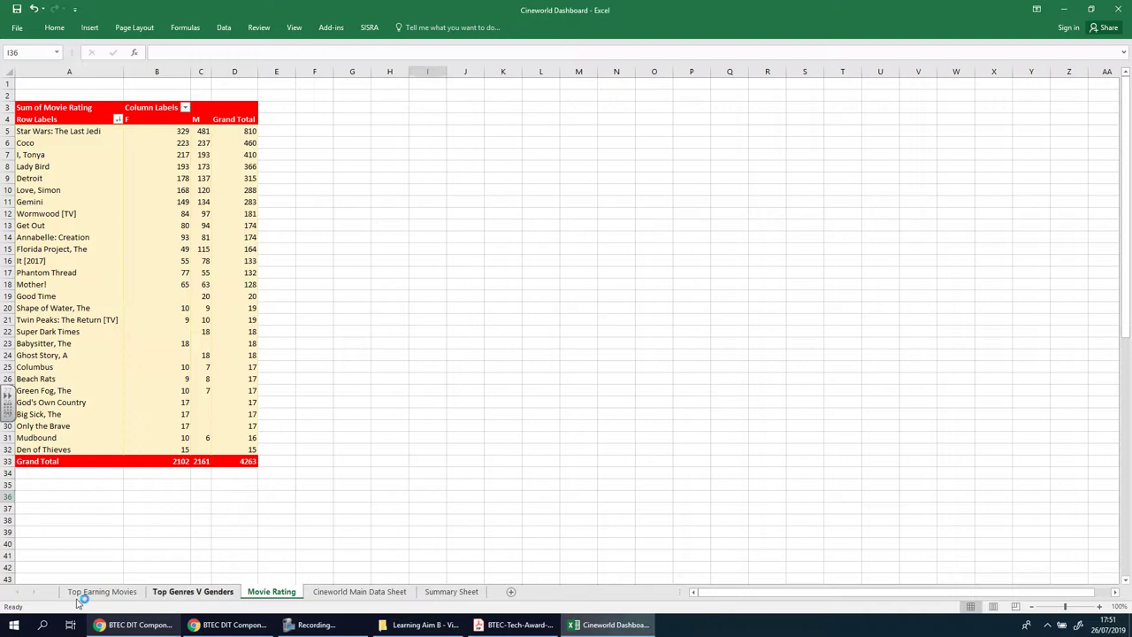
pyautogui.click(88, 592)
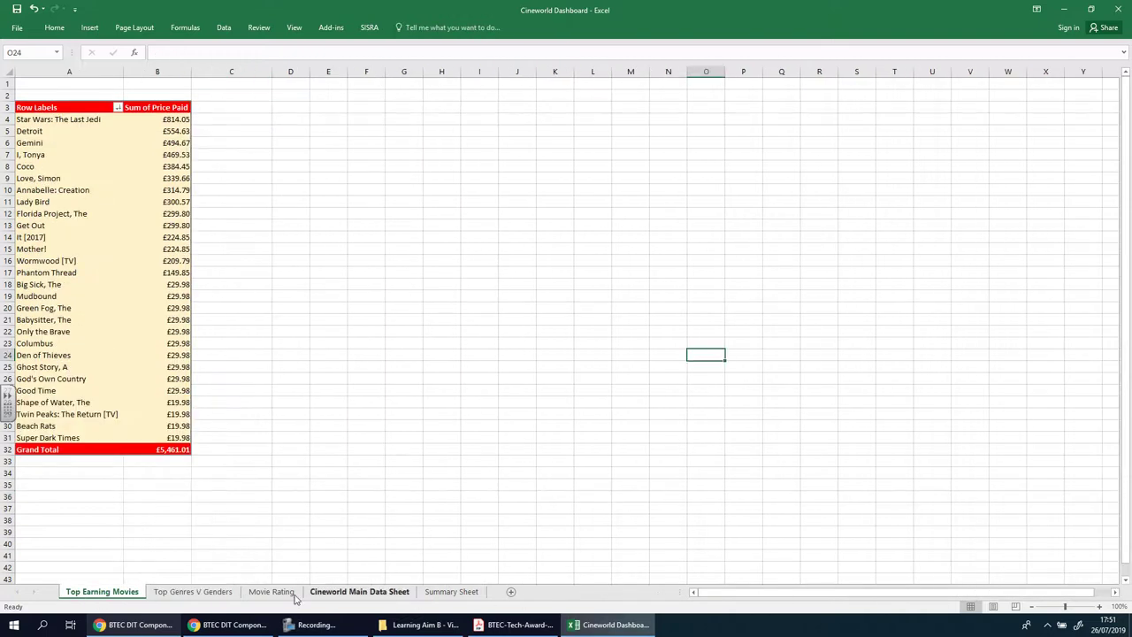
pyautogui.click(192, 591)
pyautogui.click(265, 593)
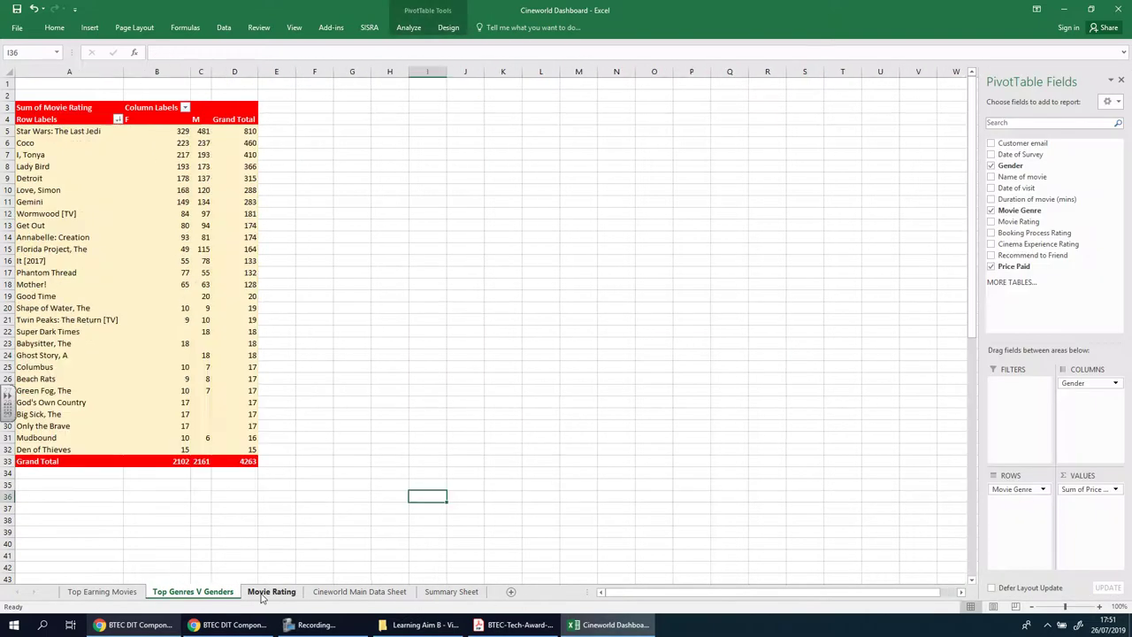
pyautogui.click(102, 591)
pyautogui.click(228, 624)
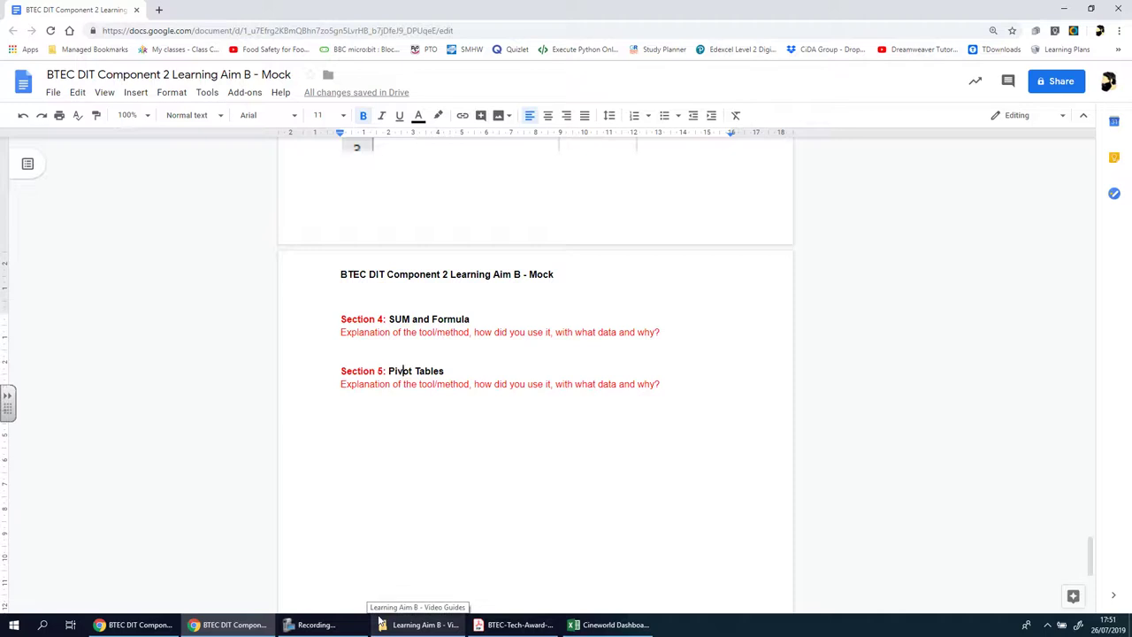
pyautogui.click(610, 625)
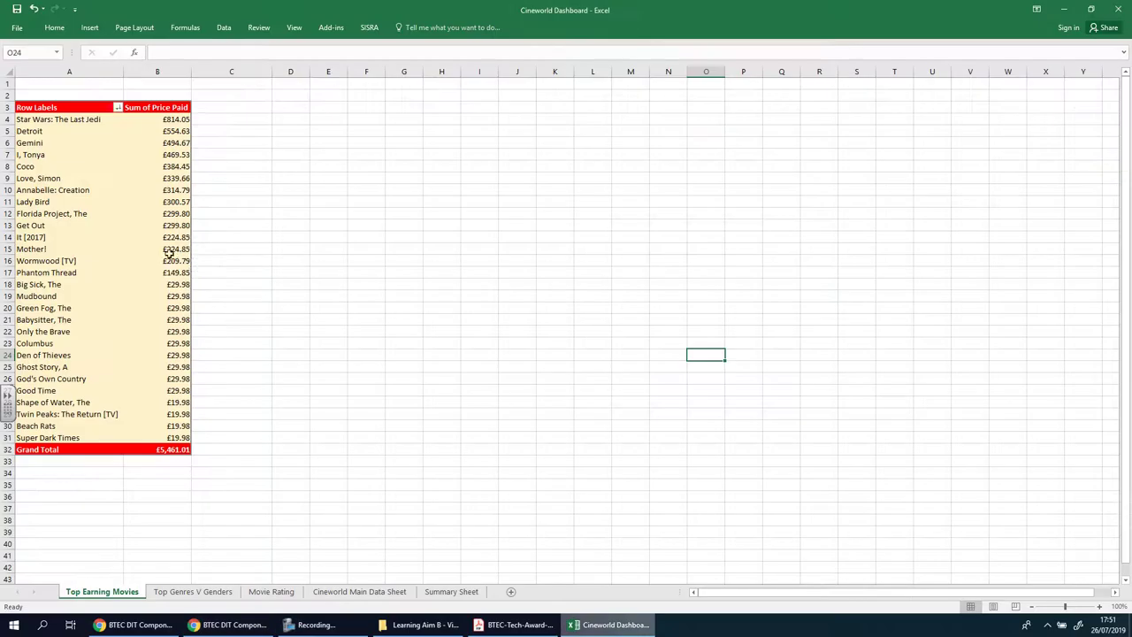
pyautogui.moveTo(168, 250)
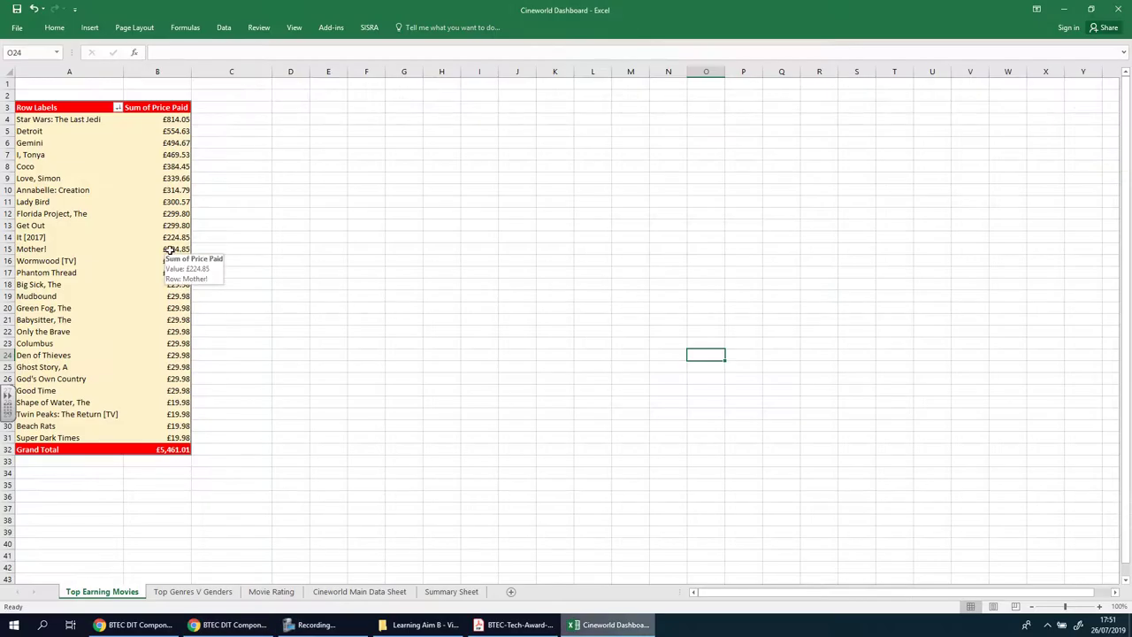
pyautogui.moveTo(149, 192)
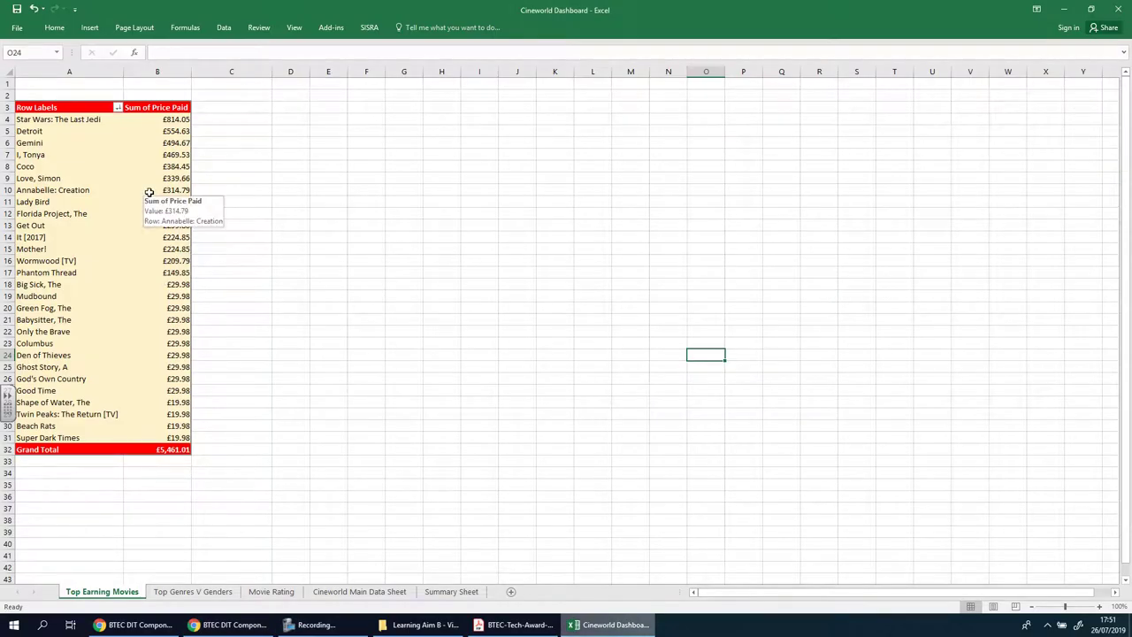
pyautogui.click(192, 591)
pyautogui.click(272, 591)
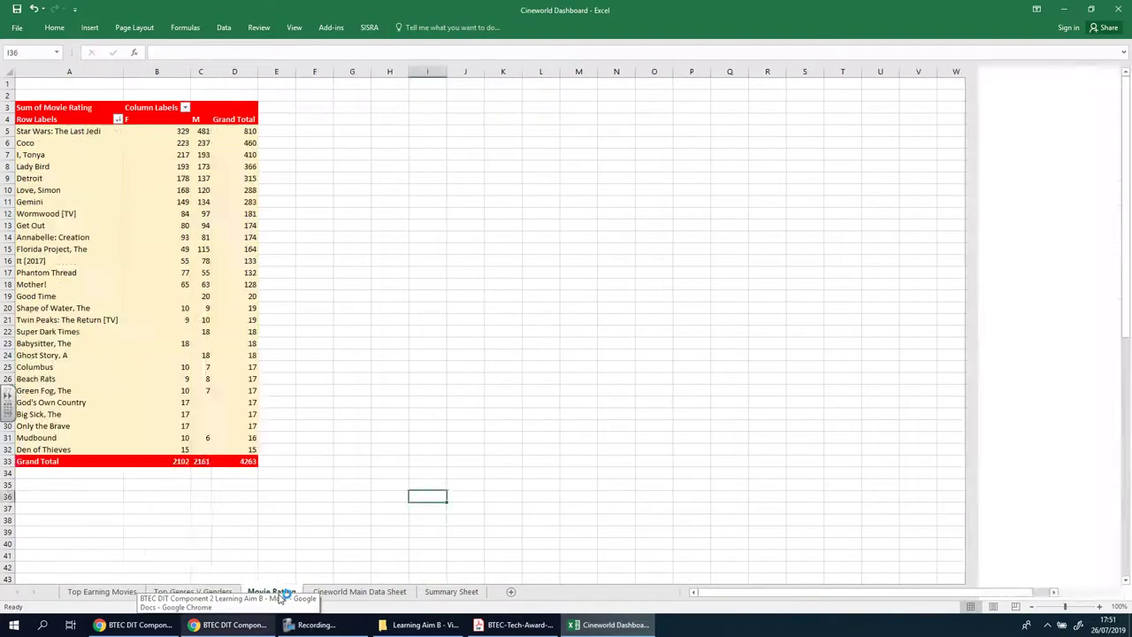
pyautogui.click(102, 590)
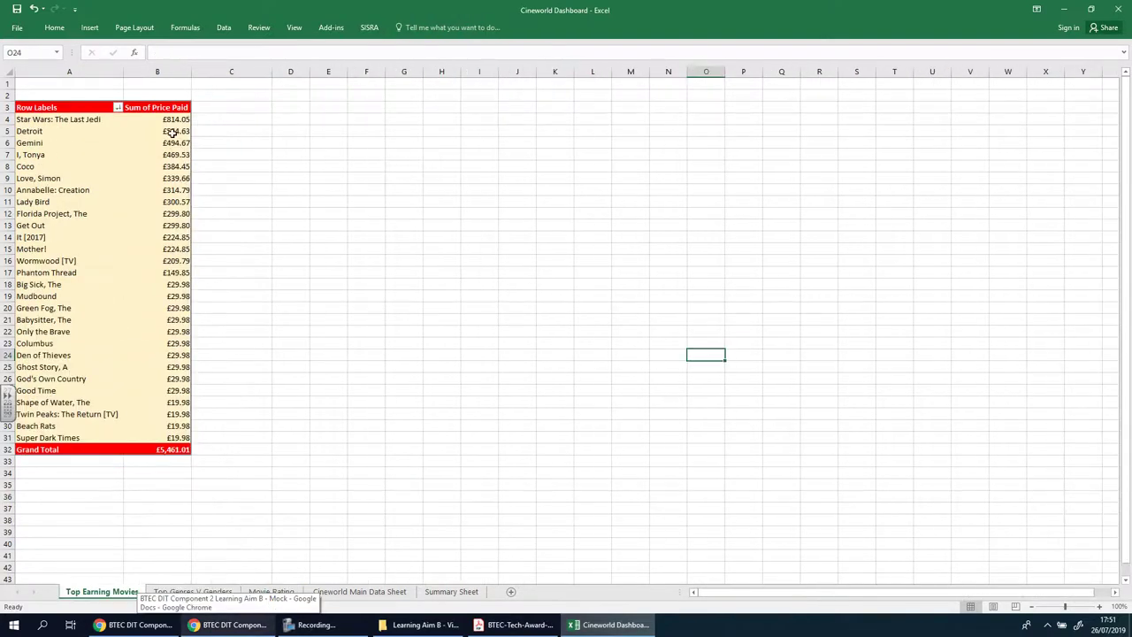
pyautogui.click(175, 122)
pyautogui.rightClick(176, 121)
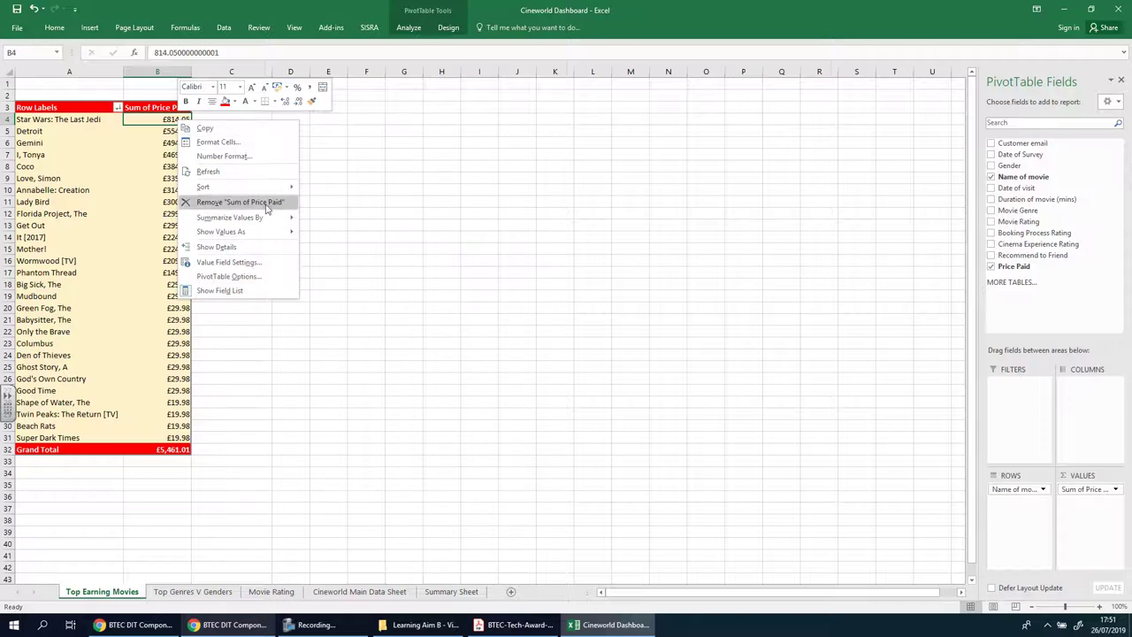
pyautogui.click(92, 29)
pyautogui.click(93, 29)
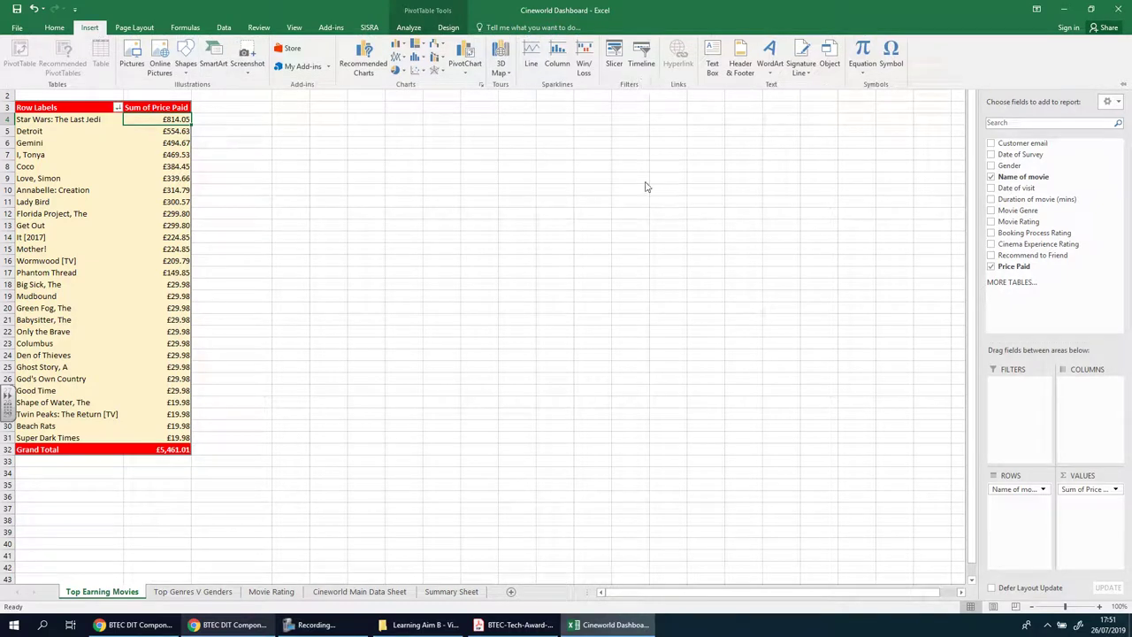
pyautogui.click(298, 237)
pyautogui.click(284, 141)
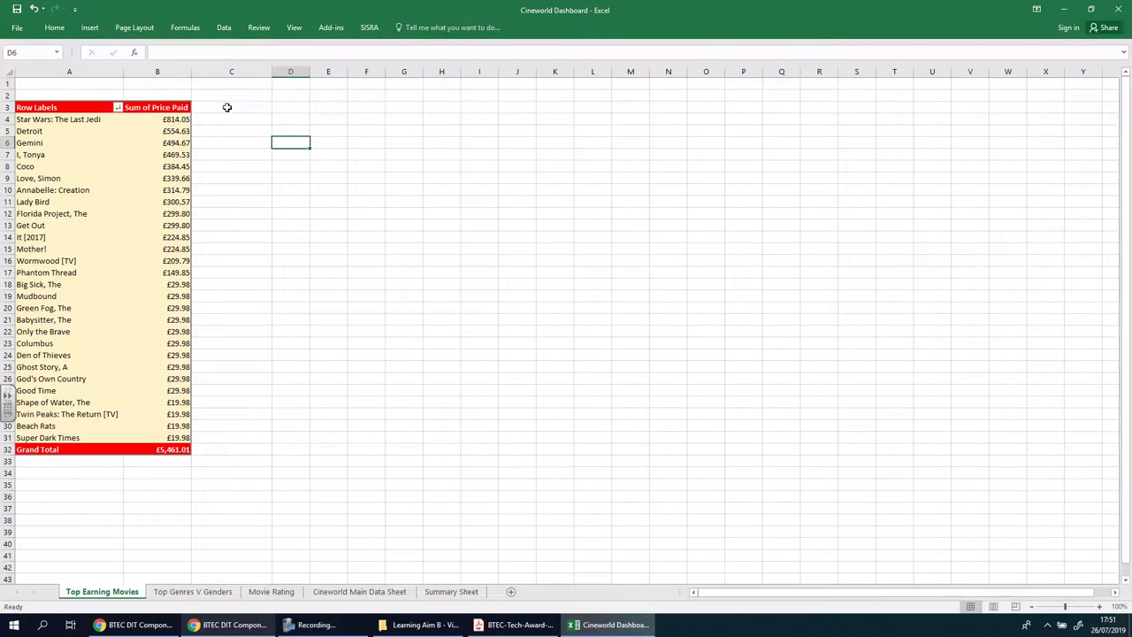
# - Insert a comment on cell C3 stating "This pivot table has been created to show the top earning movies for the specified month"
pyautogui.rightClick(229, 108)
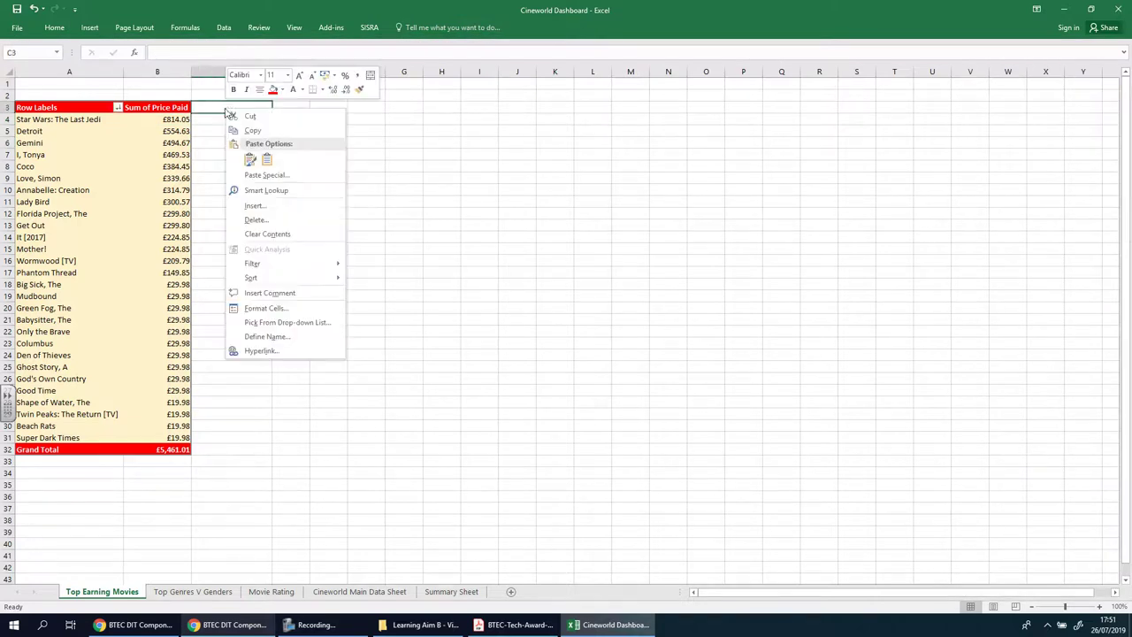
pyautogui.click(270, 293)
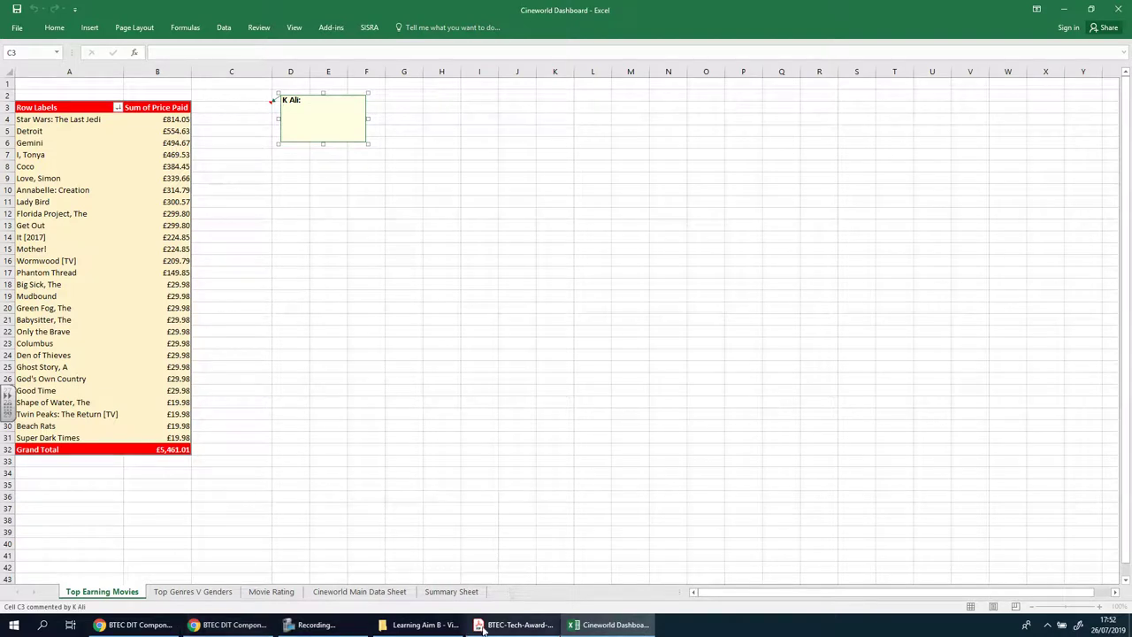
pyautogui.click(256, 626)
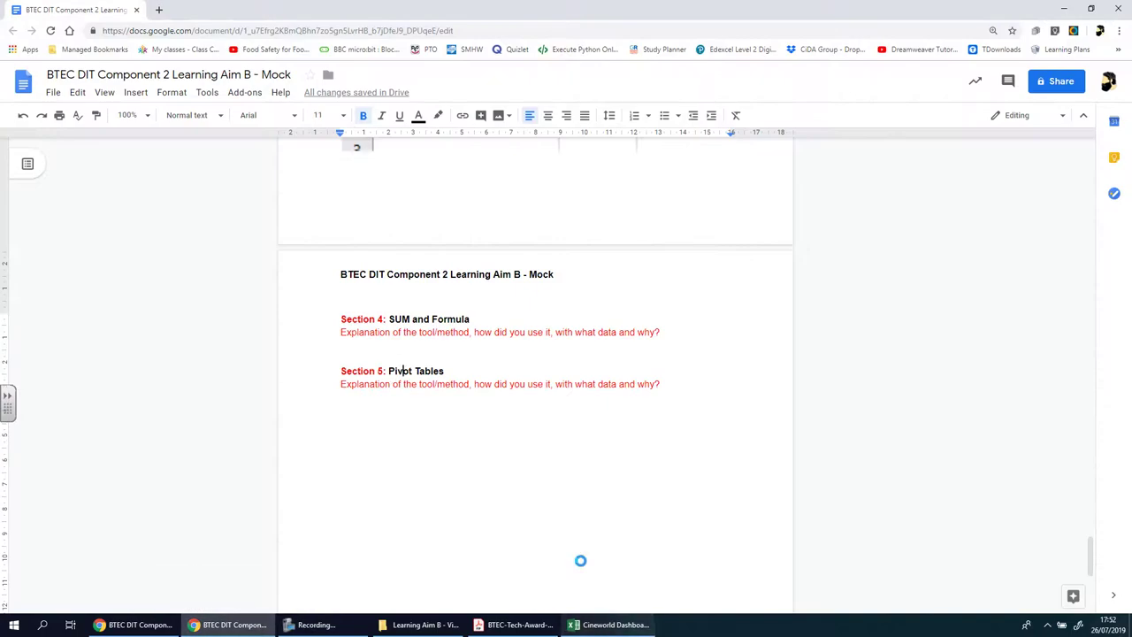
pyautogui.hotkey('alt', 'Tab')
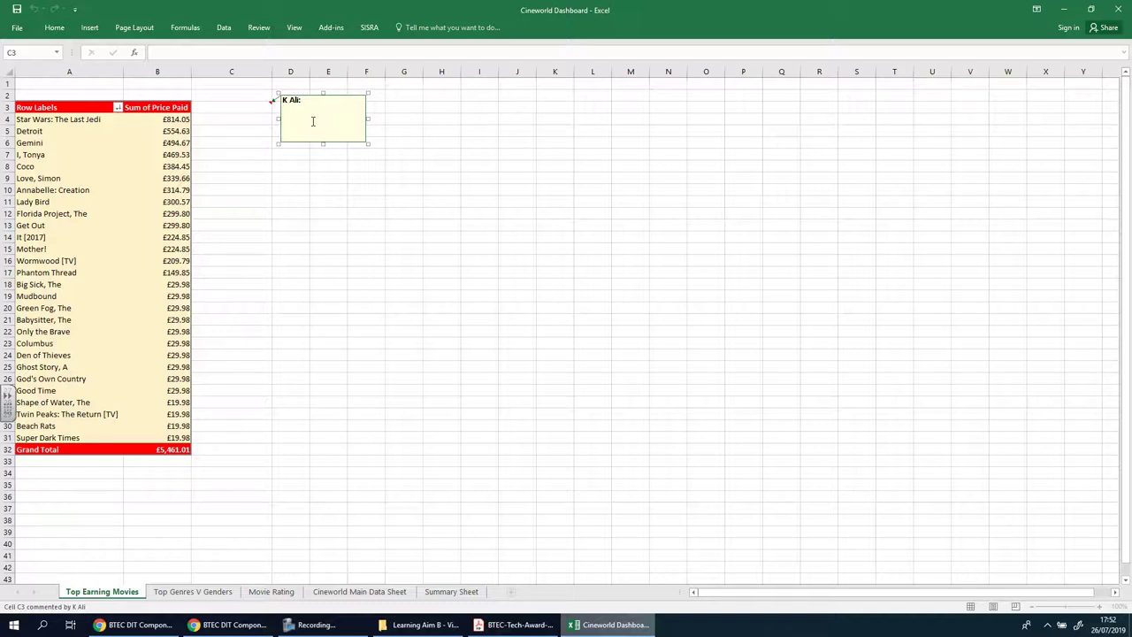
pyautogui.write('This pivot table has been created to show ')
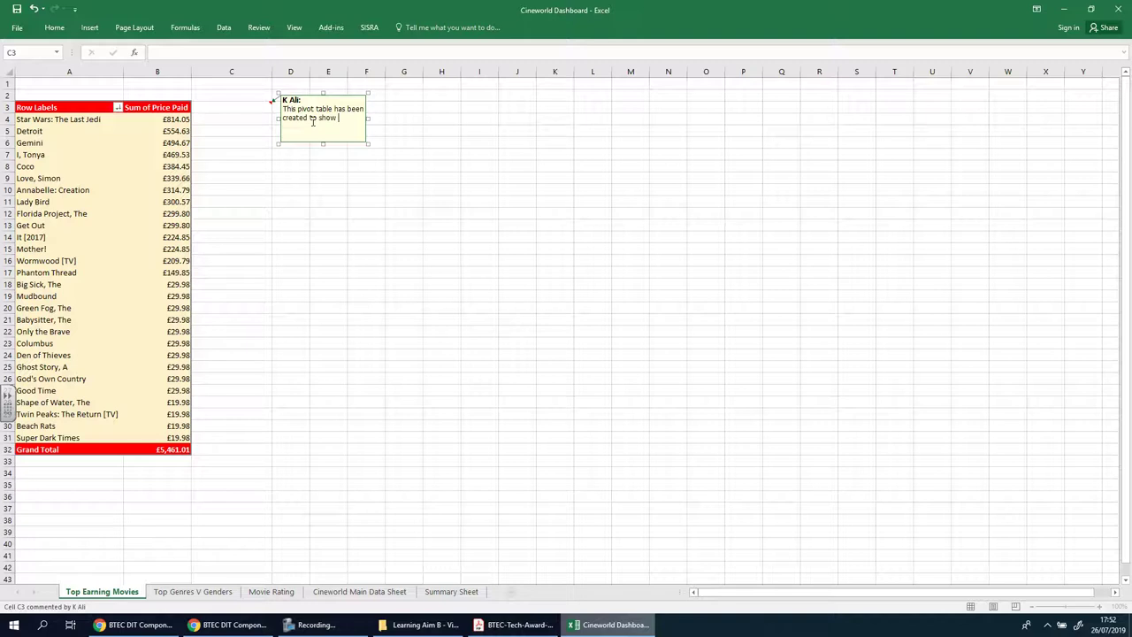
pyautogui.write('the top earning movies for the specified month')
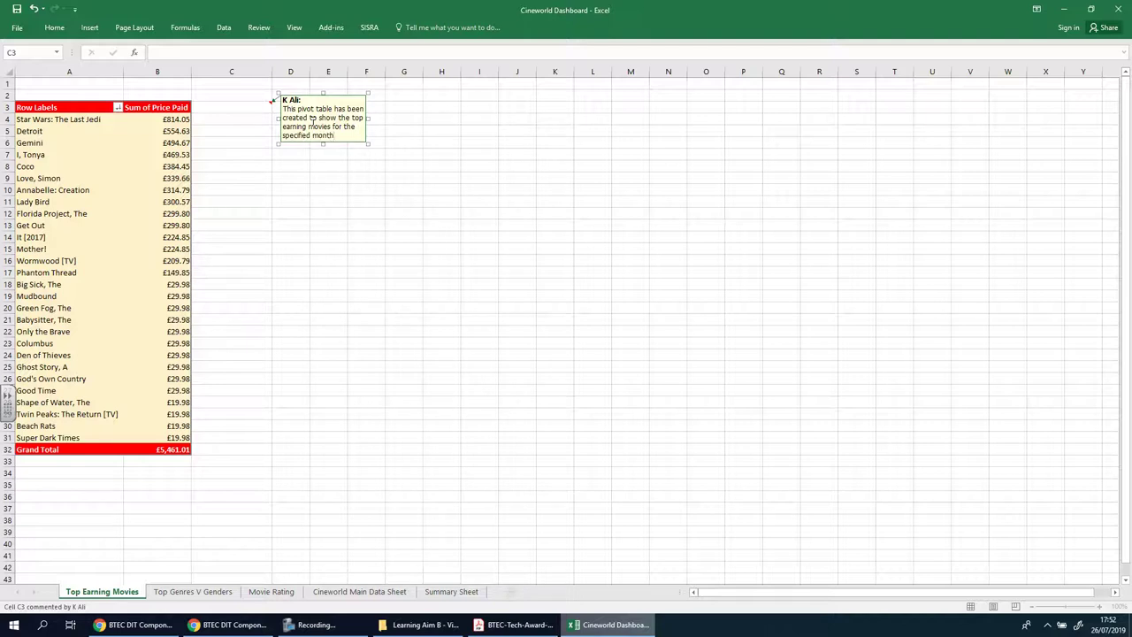
# - Extend the C3 comment to explain that the table has been sorted to show the highest earners at the top
pyautogui.write('. The')
pyautogui.hotkey('shift', 'Home')
pyautogui.write('table ha')
pyautogui.write('s been sort')
pyautogui.write('ed to dho')
pyautogui.write(' the ')
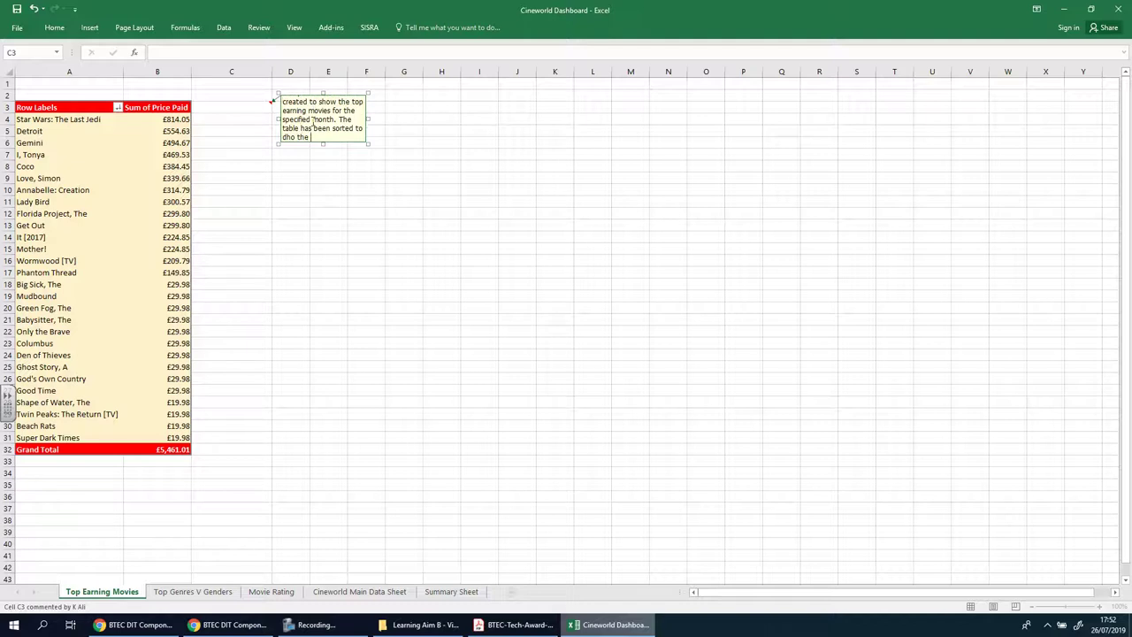
pyautogui.write('highest earners at the')
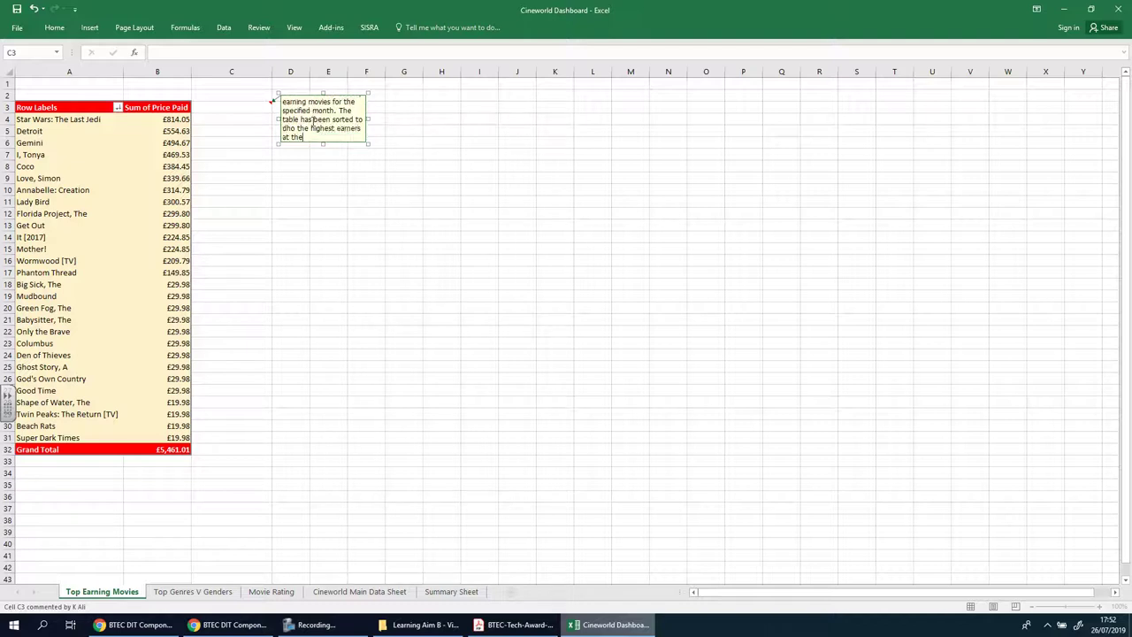
pyautogui.write(' top. It is clear to see ')
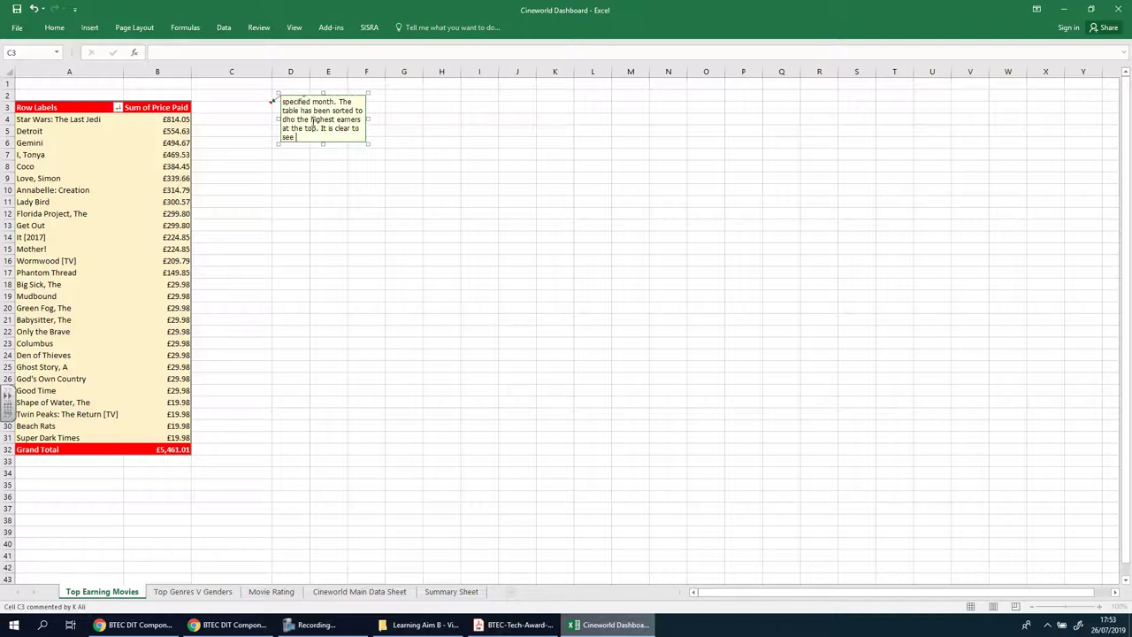
# - Extend the C3 comment with "wich movies have made the least amount of money for the cinema, in this case it was SUPER DARK TIMES AND BEACH RATS."
pyautogui.write('wich movies have made ')
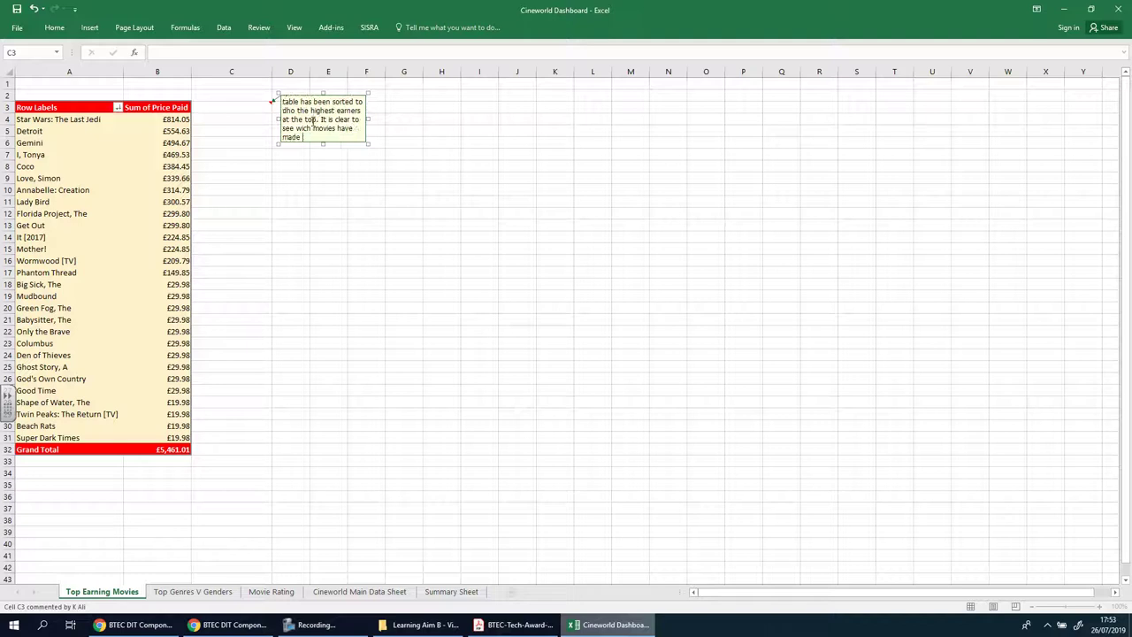
pyautogui.write('the least amount of money')
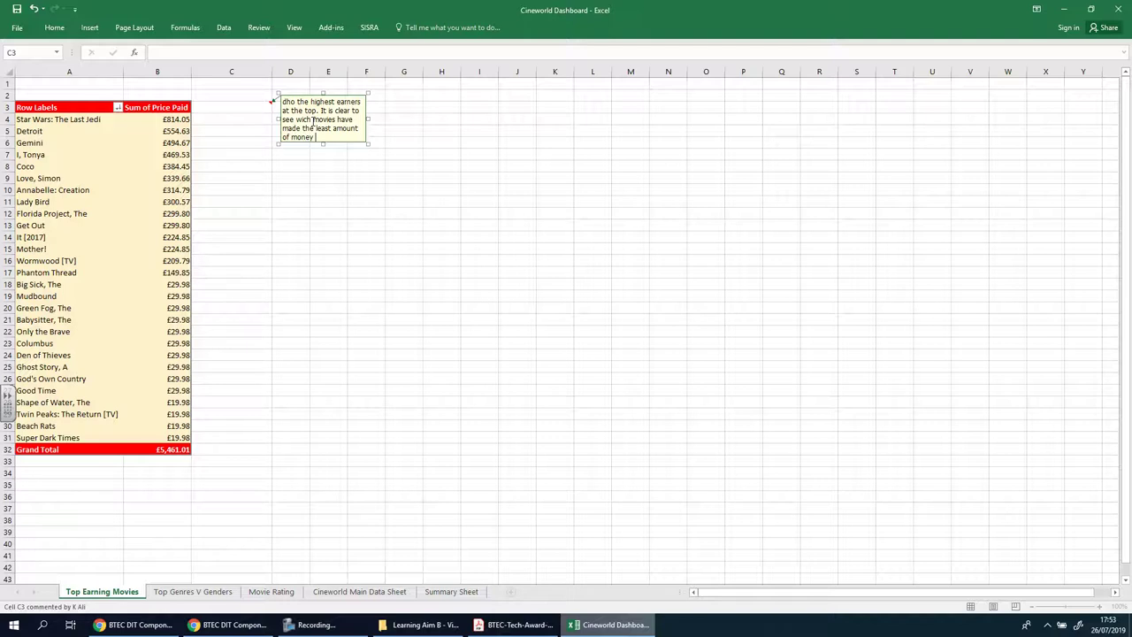
pyautogui.write(' for the')
pyautogui.write(' vo')
pyautogui.press('BackSpace')
pyautogui.write('inema, in this case')
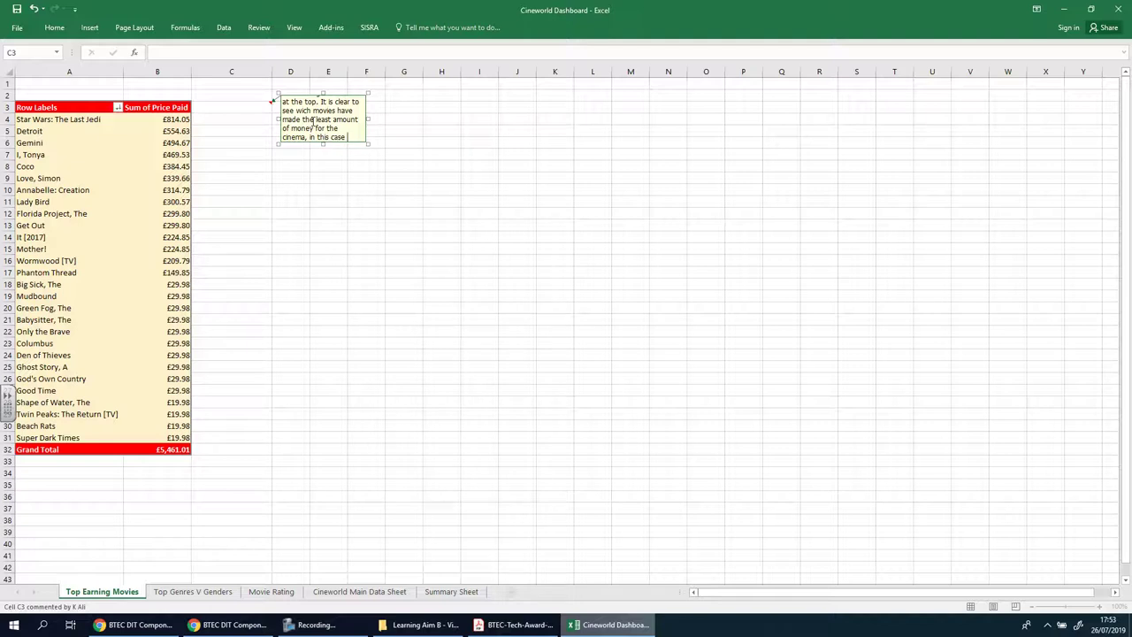
pyautogui.write(' it was ')
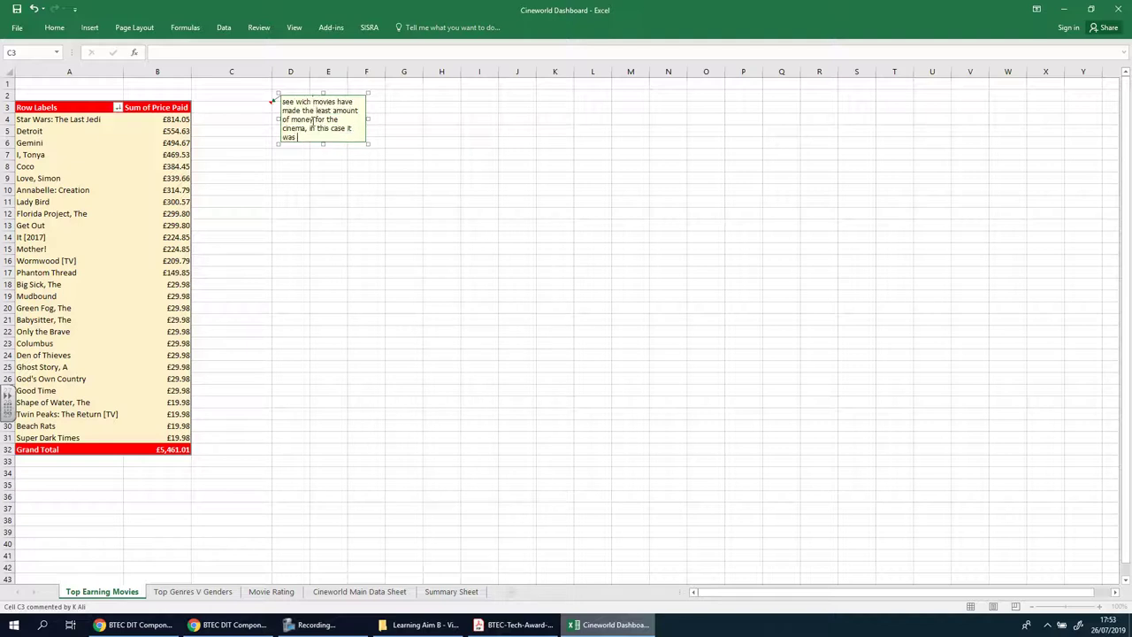
pyautogui.write('SUPER DARK TIMES AND BEE')
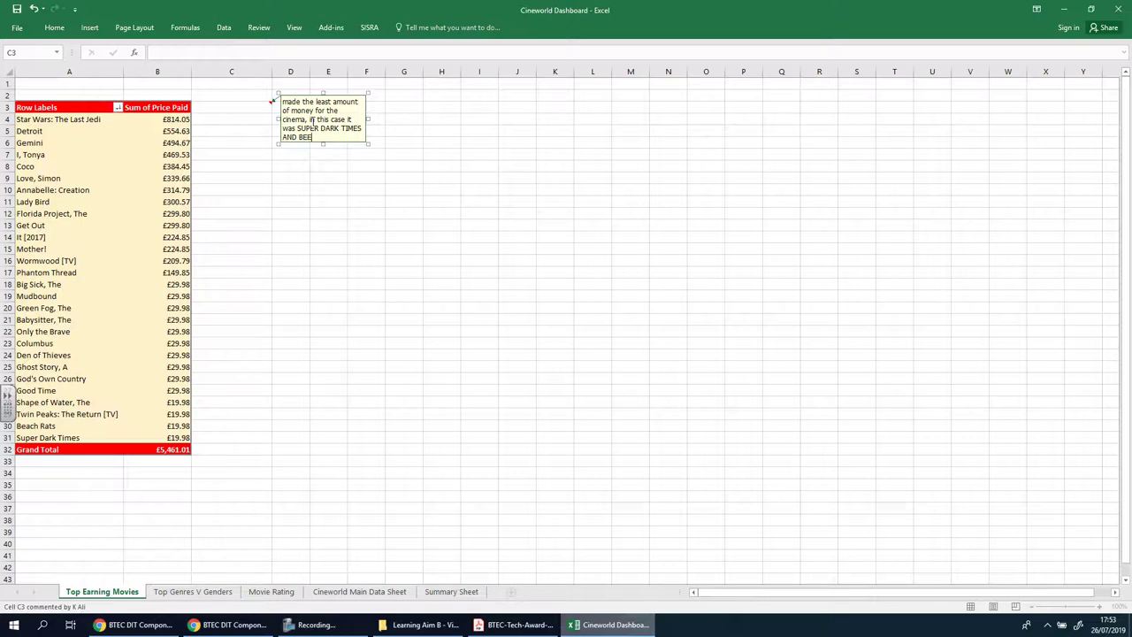
pyautogui.write('CH RATS.')
pyautogui.click(522, 223)
# - Show all comments so the C3 comment on the Top Earning Movies sheet stays displayed
pyautogui.click(254, 107)
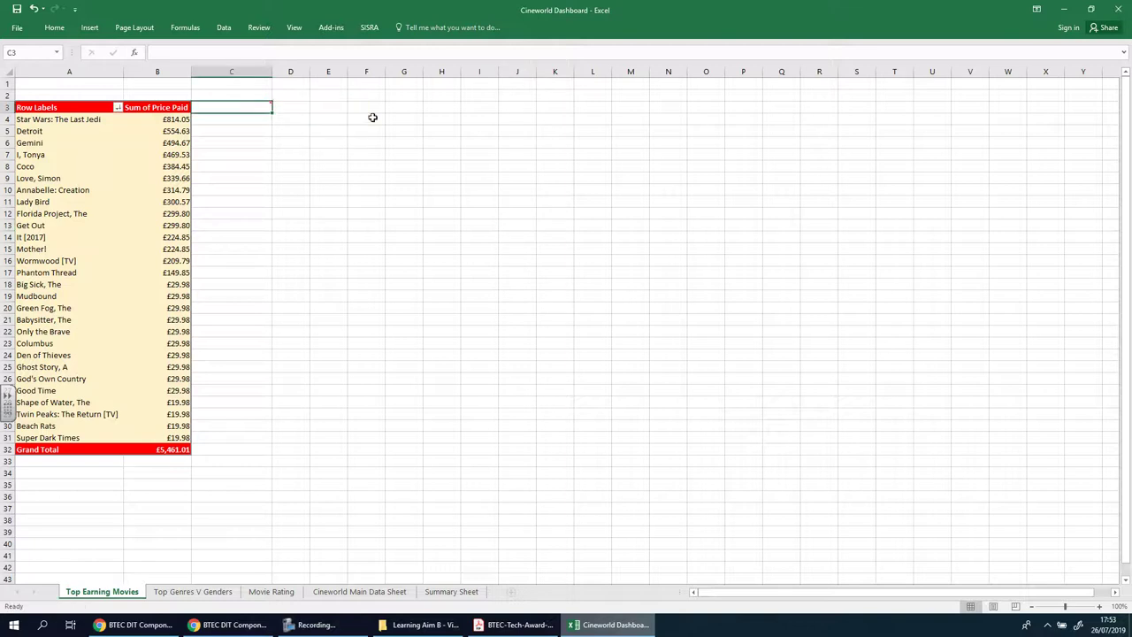
pyautogui.moveTo(264, 105)
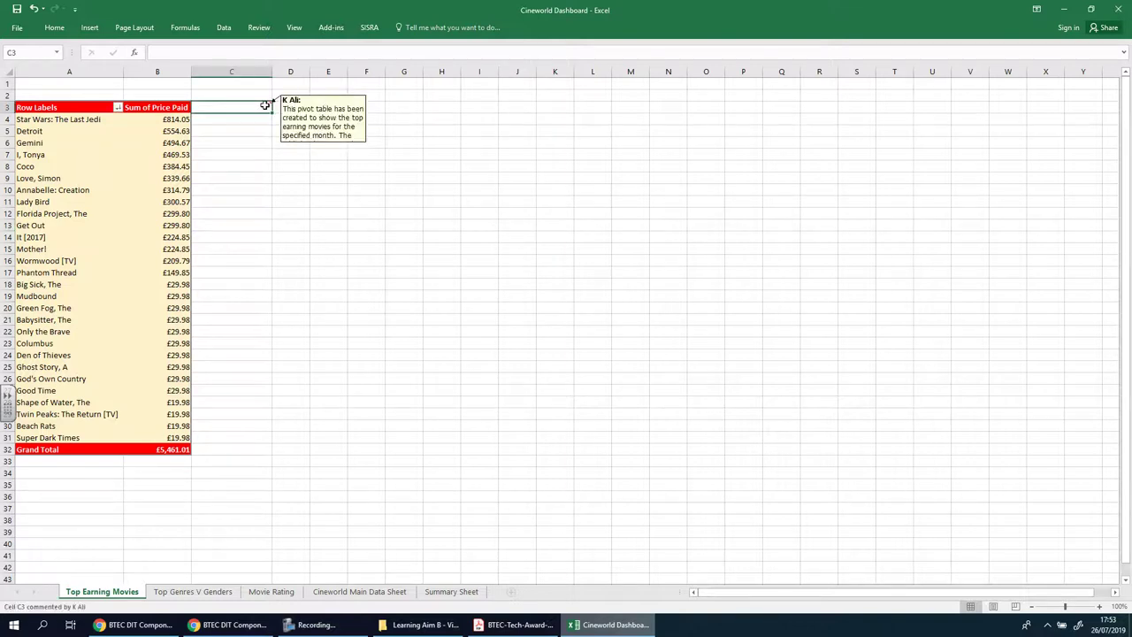
pyautogui.rightClick(265, 106)
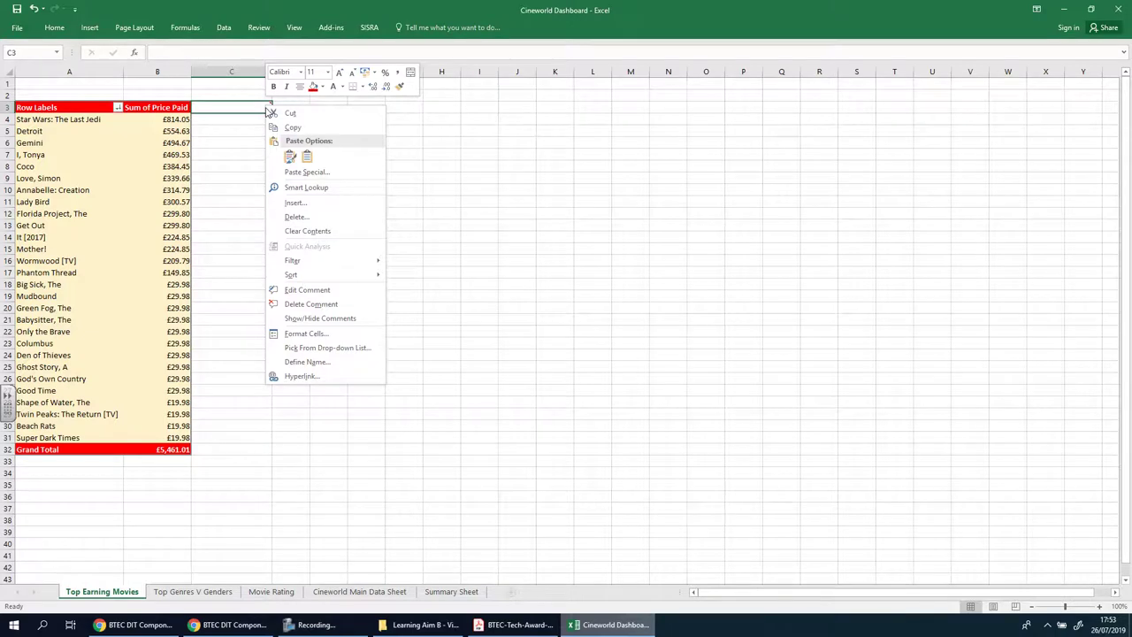
pyautogui.press('Escape')
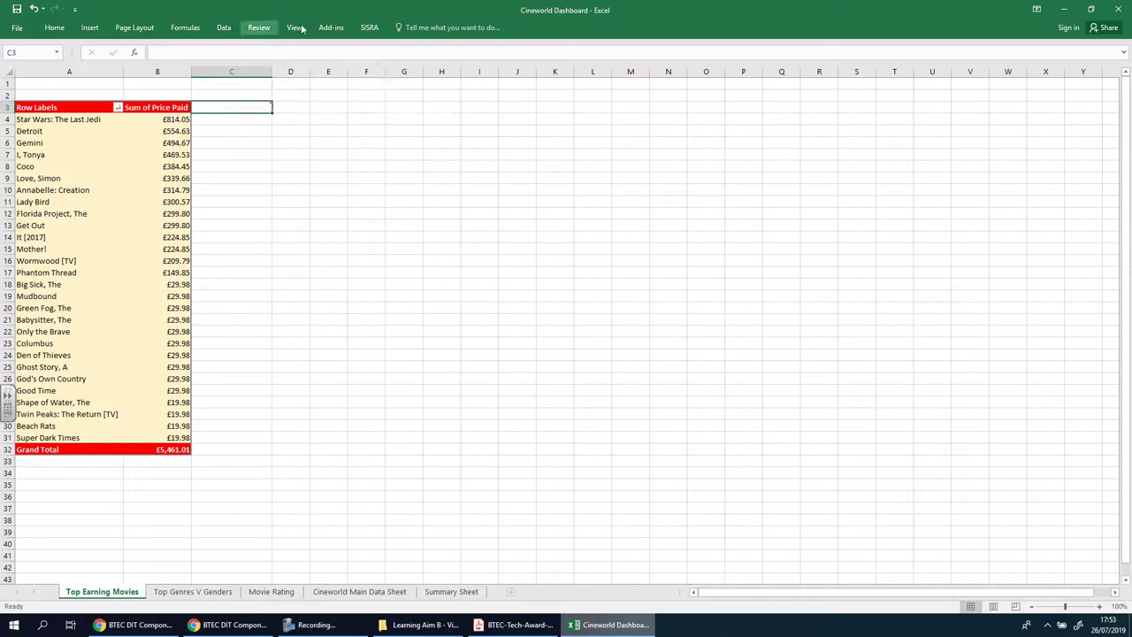
pyautogui.click(295, 28)
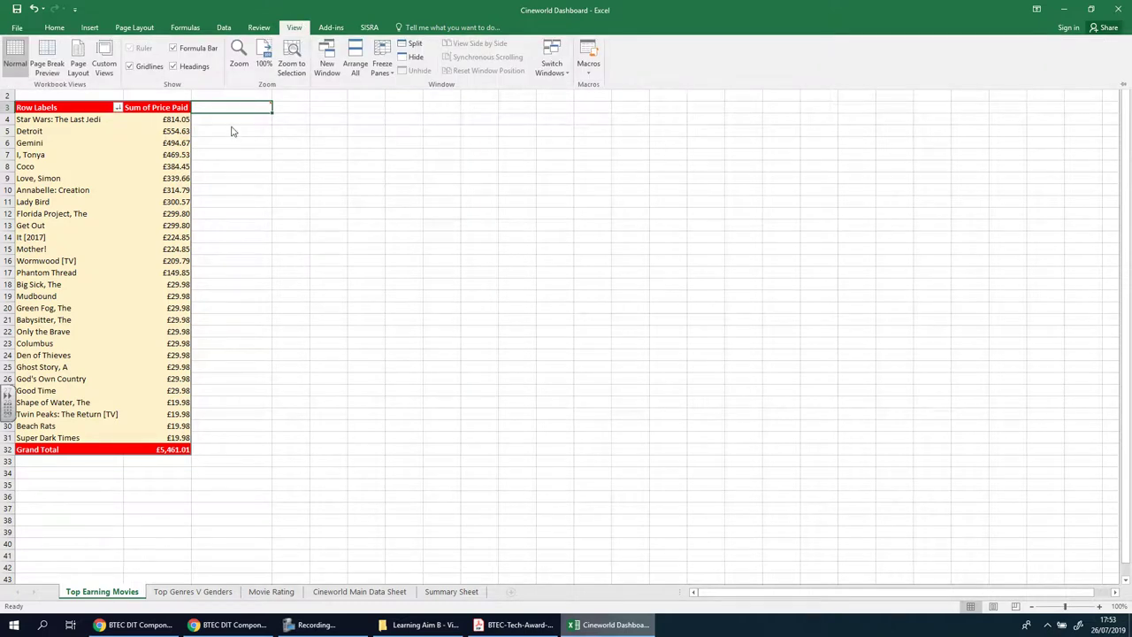
pyautogui.click(270, 30)
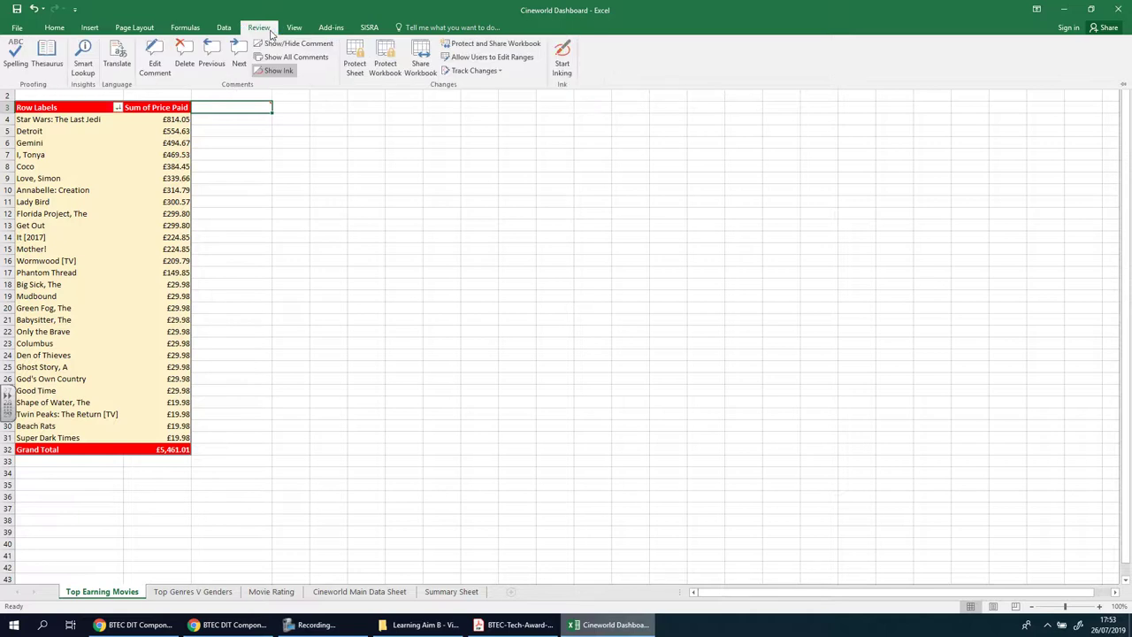
pyautogui.click(305, 62)
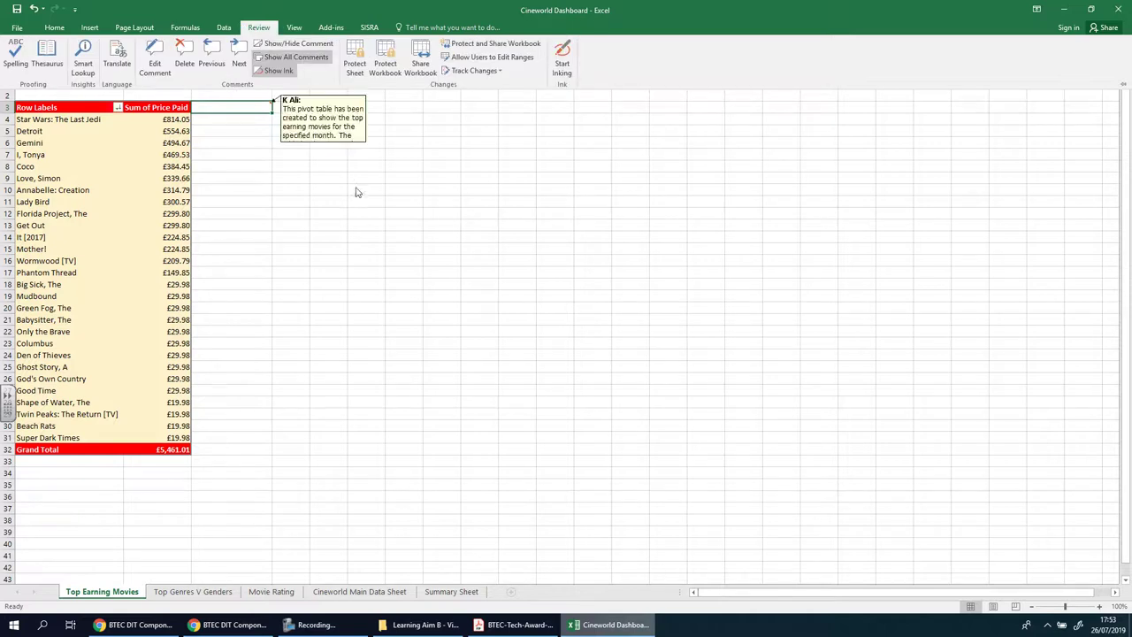
# - Widen the C3 comment box to extend across columns D to J
pyautogui.click(346, 135)
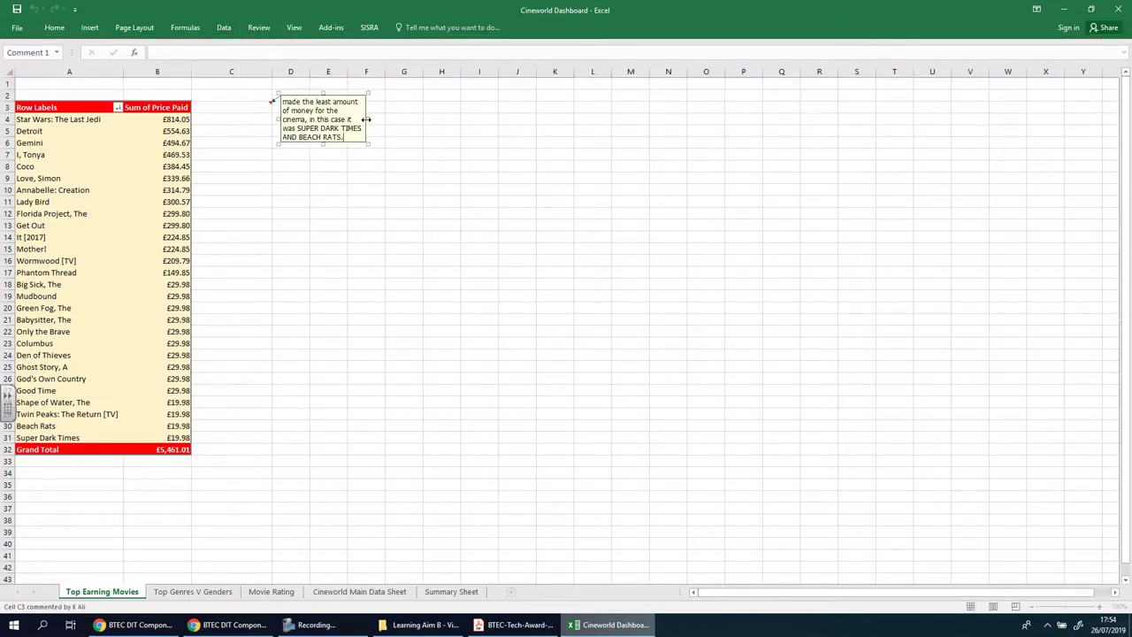
pyautogui.moveTo(367, 118); pyautogui.dragTo(527, 120)
pyautogui.click(541, 223)
pyautogui.click(534, 294)
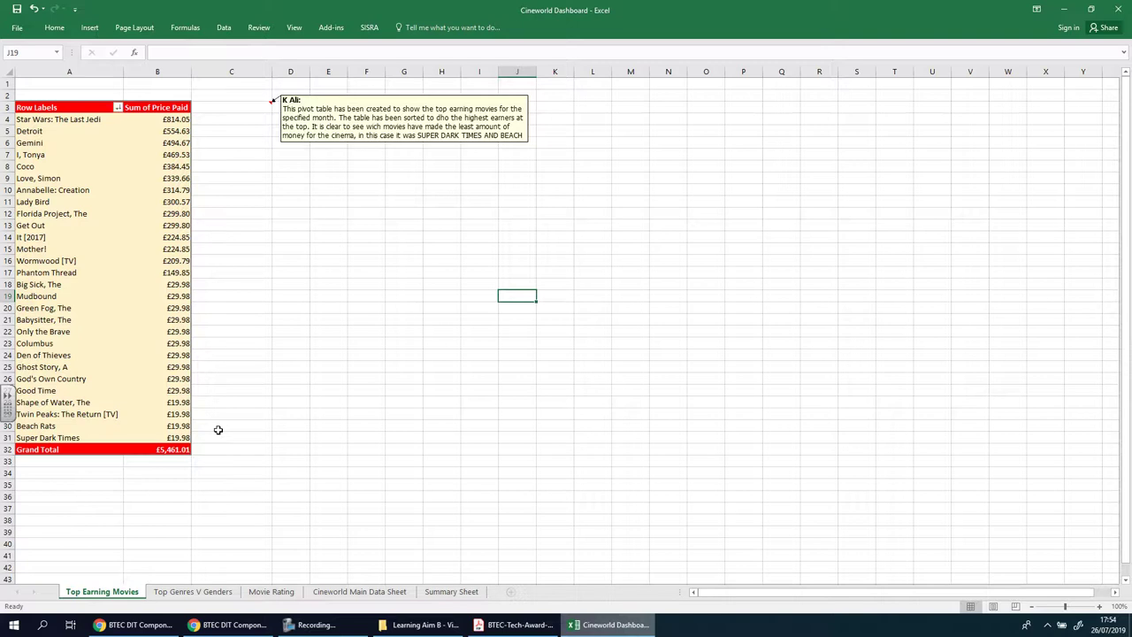
# - Look through the workbook's sheets, and check the Pivot Tables section of the mock document in Google Docs
pyautogui.click(193, 591)
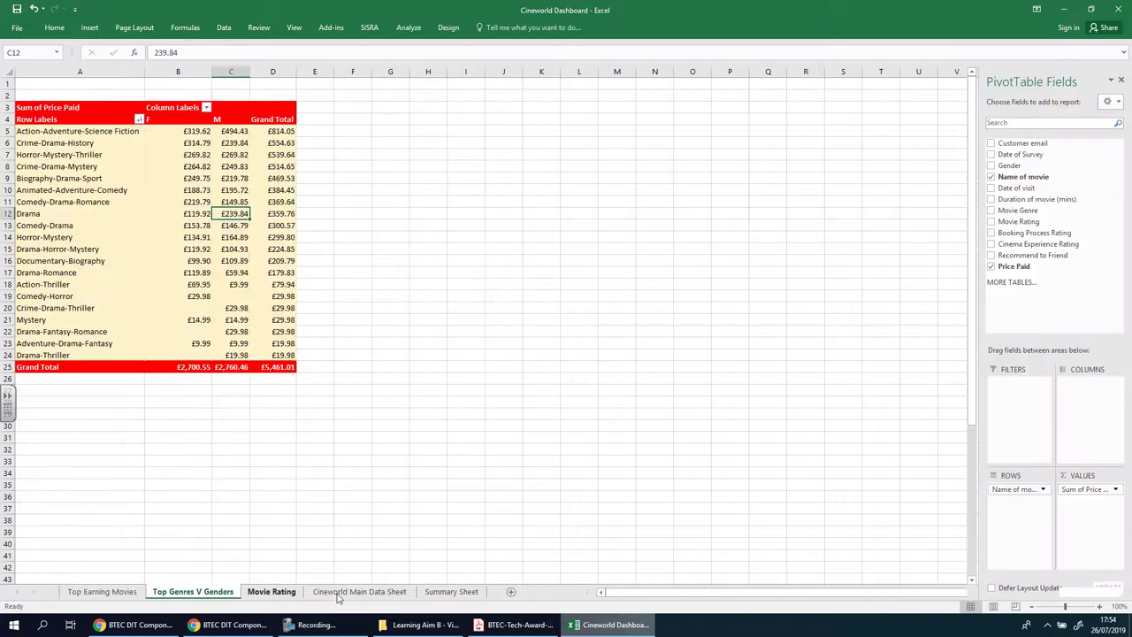
pyautogui.hotkey('ctrl', 'pagedown')
pyautogui.hotkey('ctrl', 'pagedown')
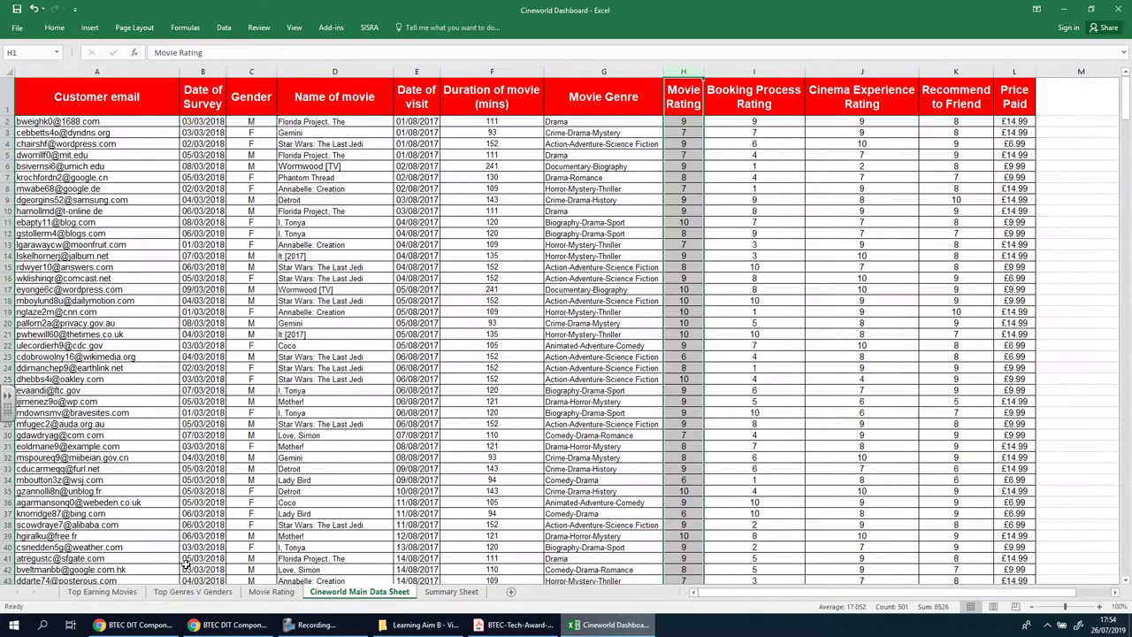
pyautogui.click(124, 596)
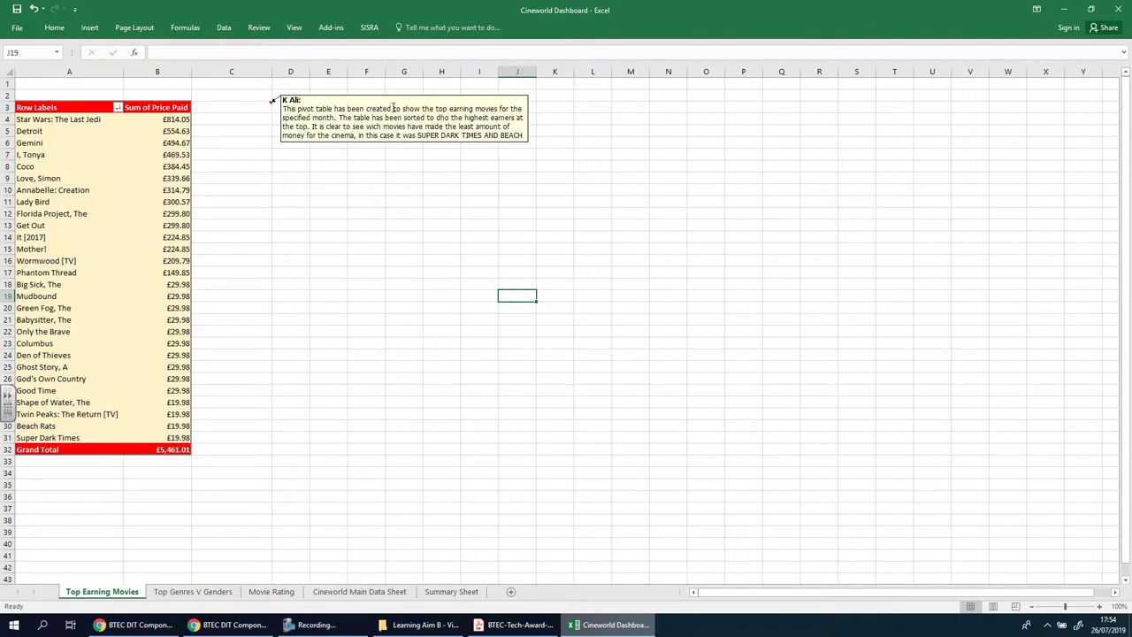
pyautogui.click(265, 627)
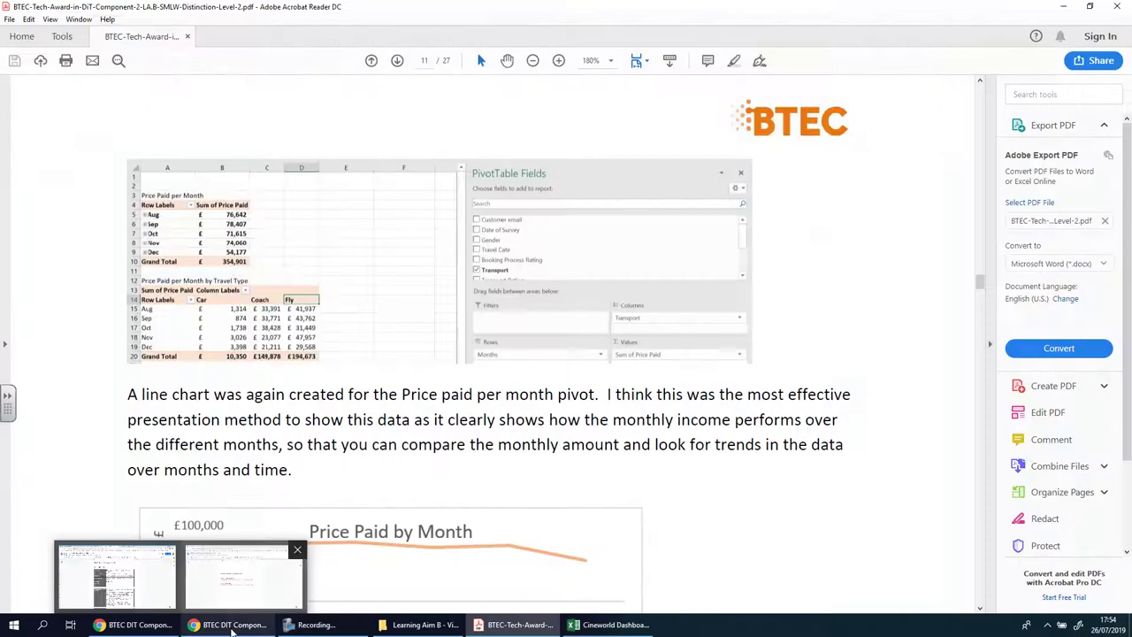
pyautogui.click(252, 570)
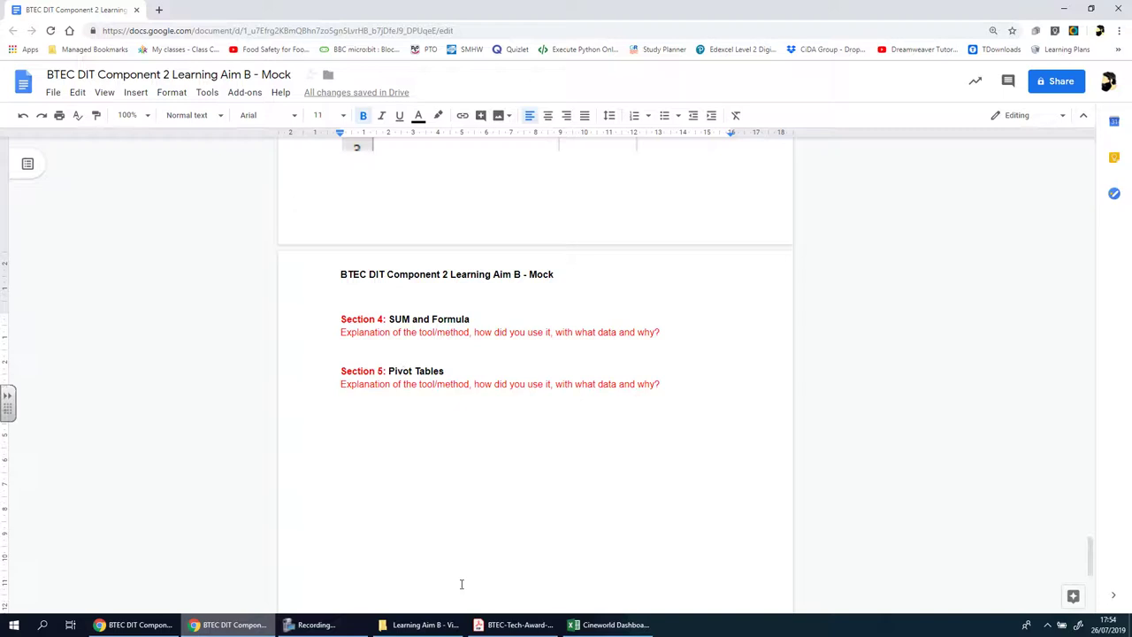
pyautogui.click(319, 626)
pyautogui.click(976, 556)
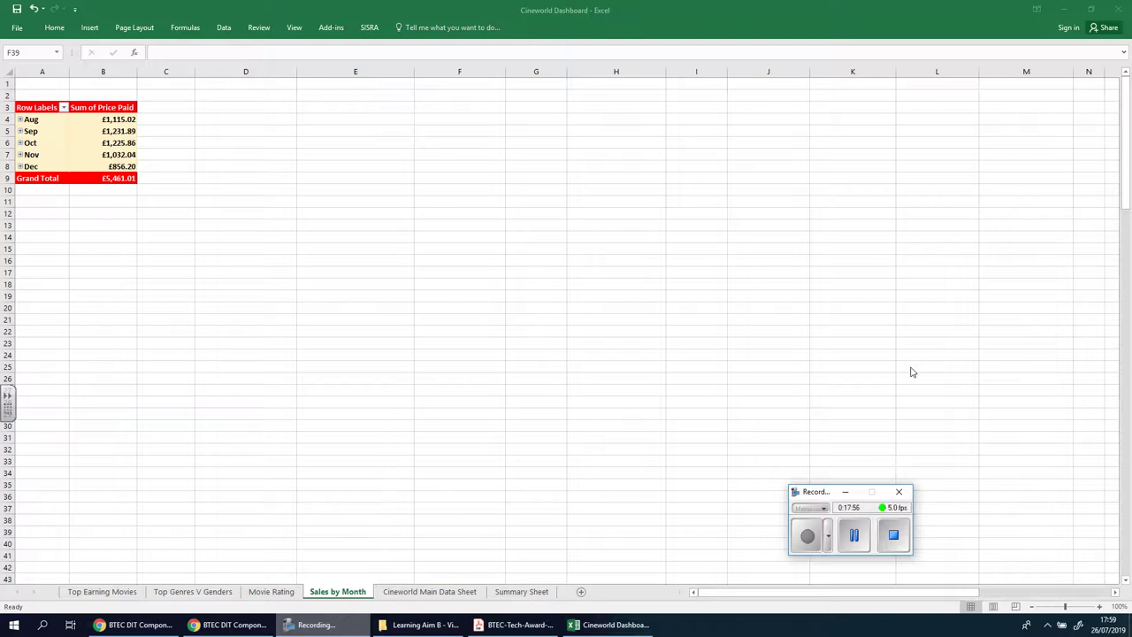
# - Review the Top Earning Movies, Top Genres V Genders, Movie Rating and Sales by Month PivotTable sheets in Excel
pyautogui.click(117, 594)
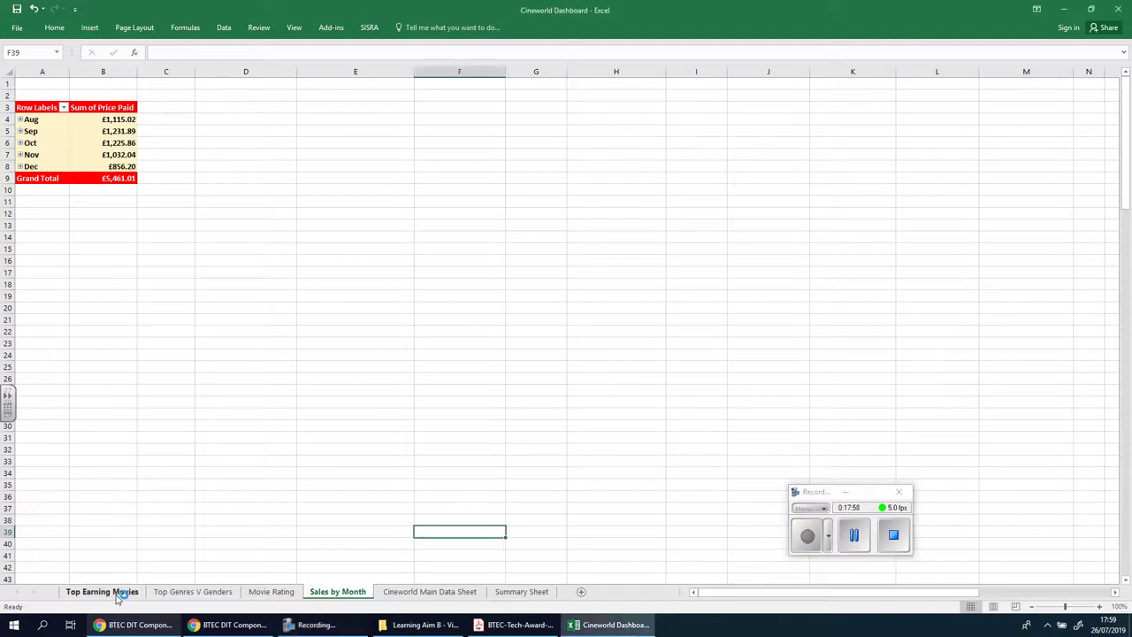
pyautogui.click(118, 591)
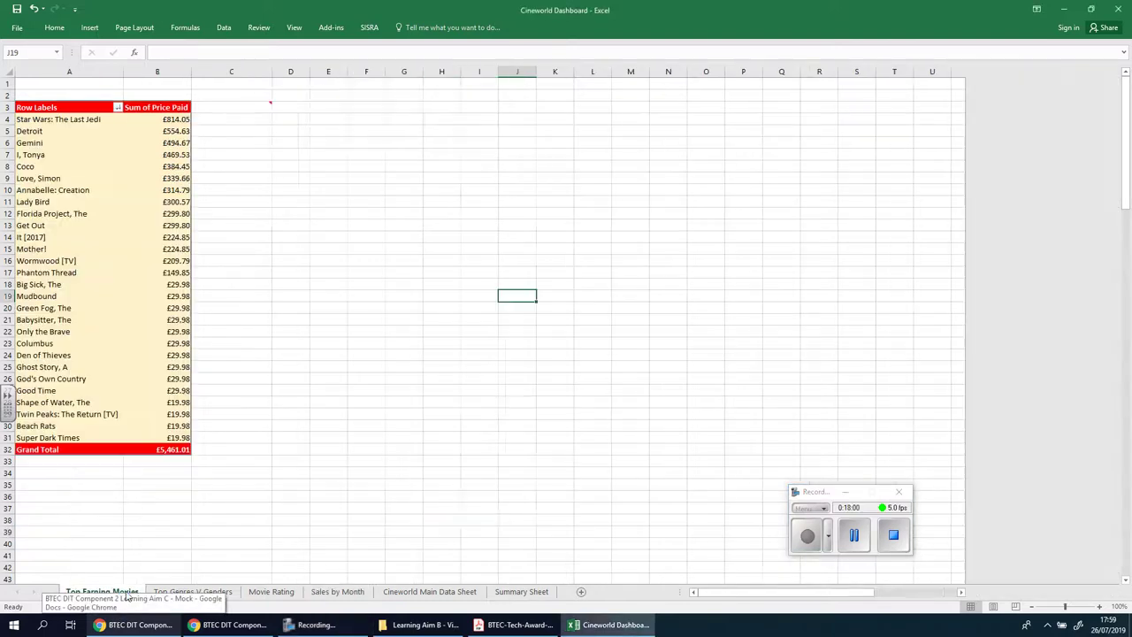
pyautogui.click(846, 493)
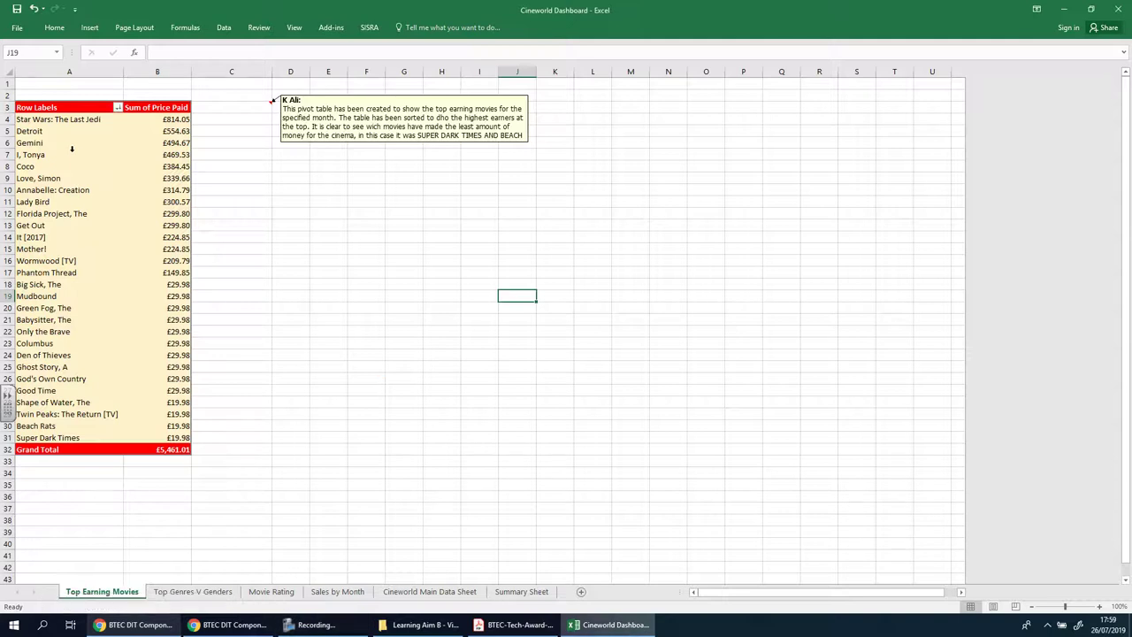
pyautogui.click(193, 594)
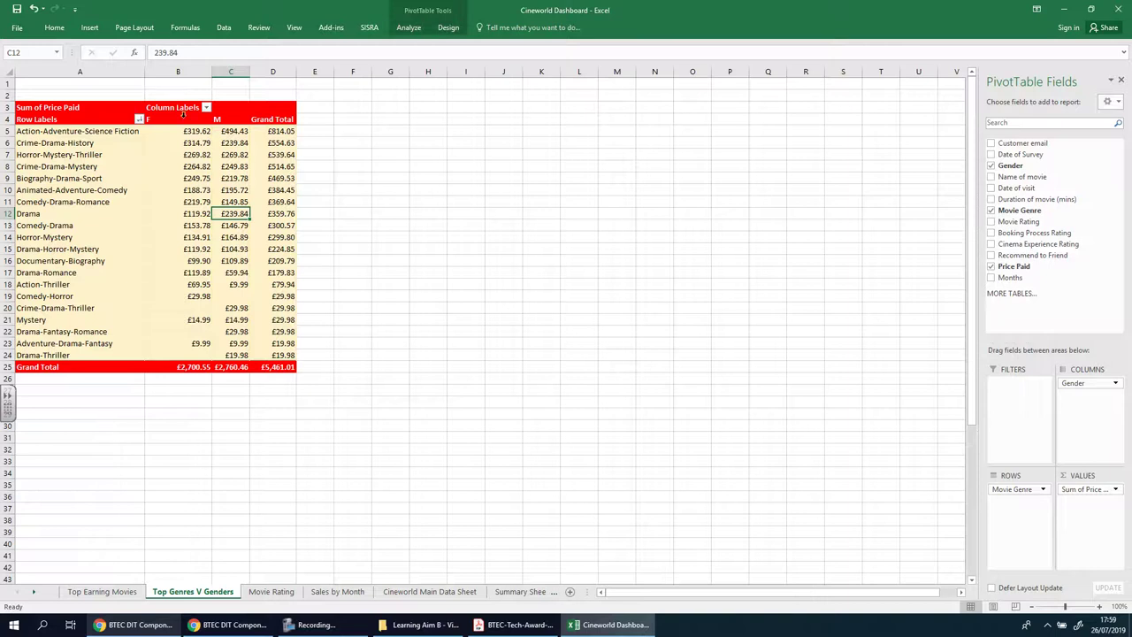
pyautogui.click(272, 591)
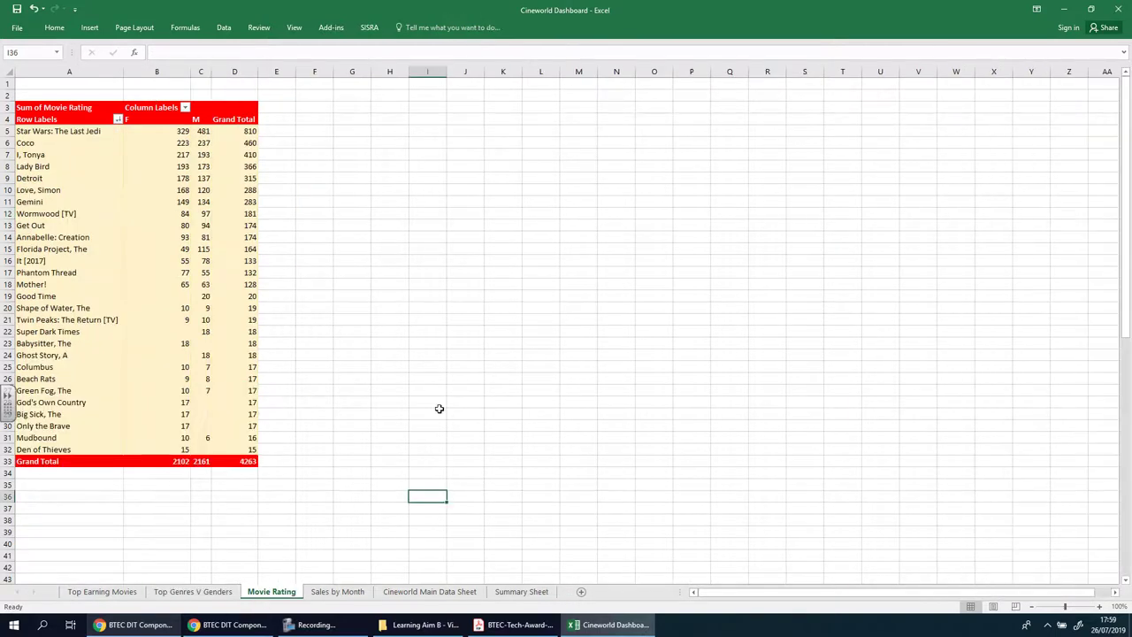
pyautogui.click(339, 593)
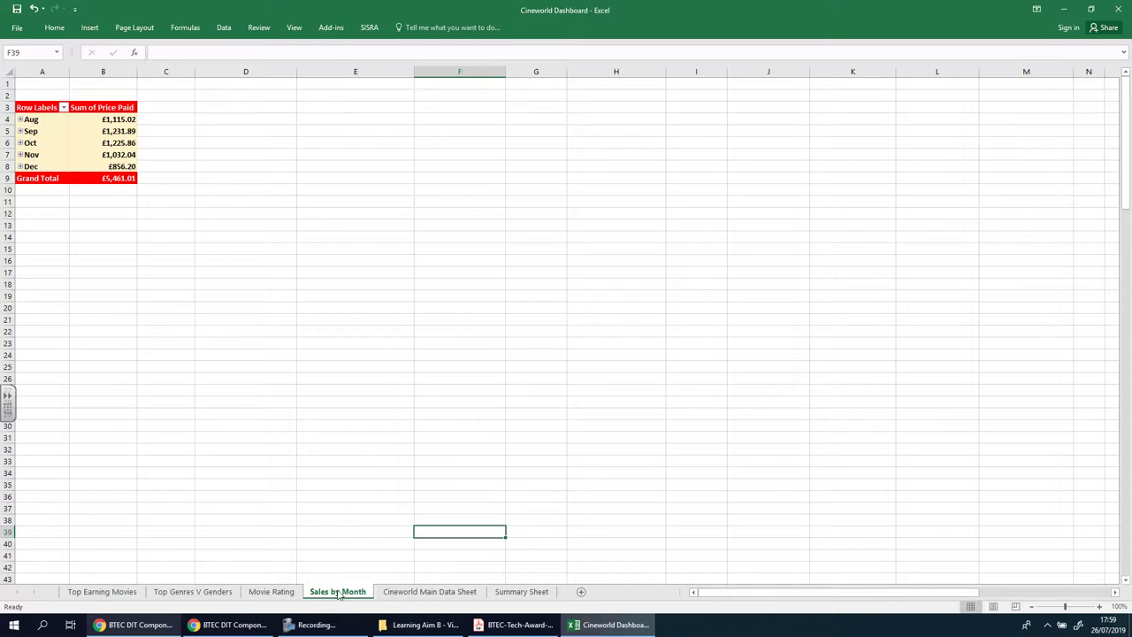
# - Examine the monthly sales PivotTable, expanding August to inspect its daily and genre breakdown and collapsing it again
pyautogui.click(60, 131)
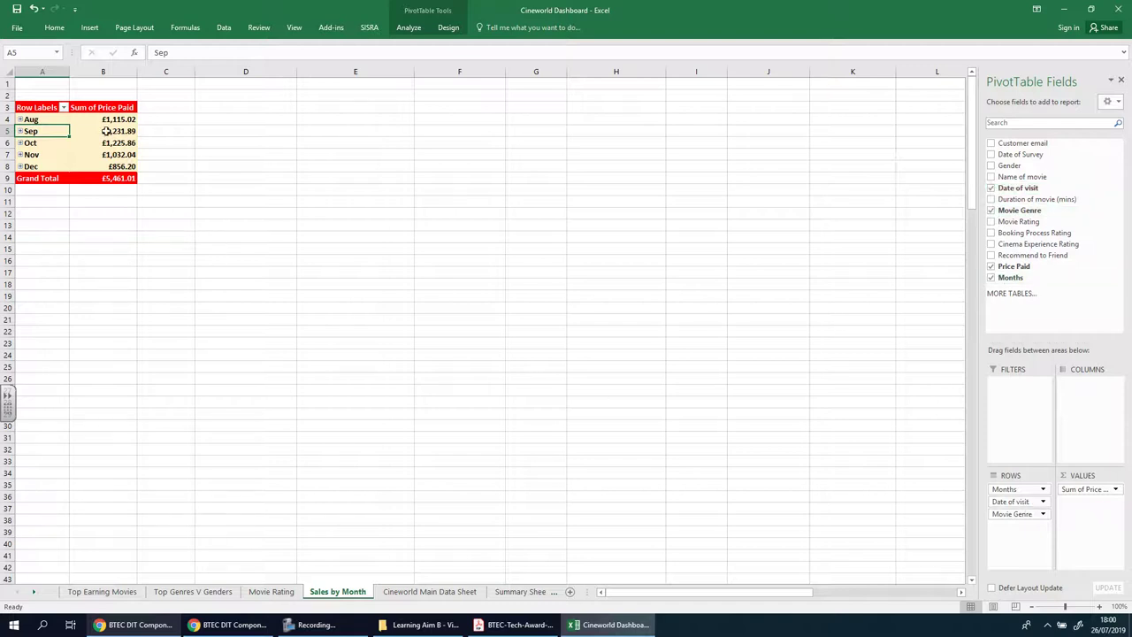
pyautogui.moveTo(105, 130)
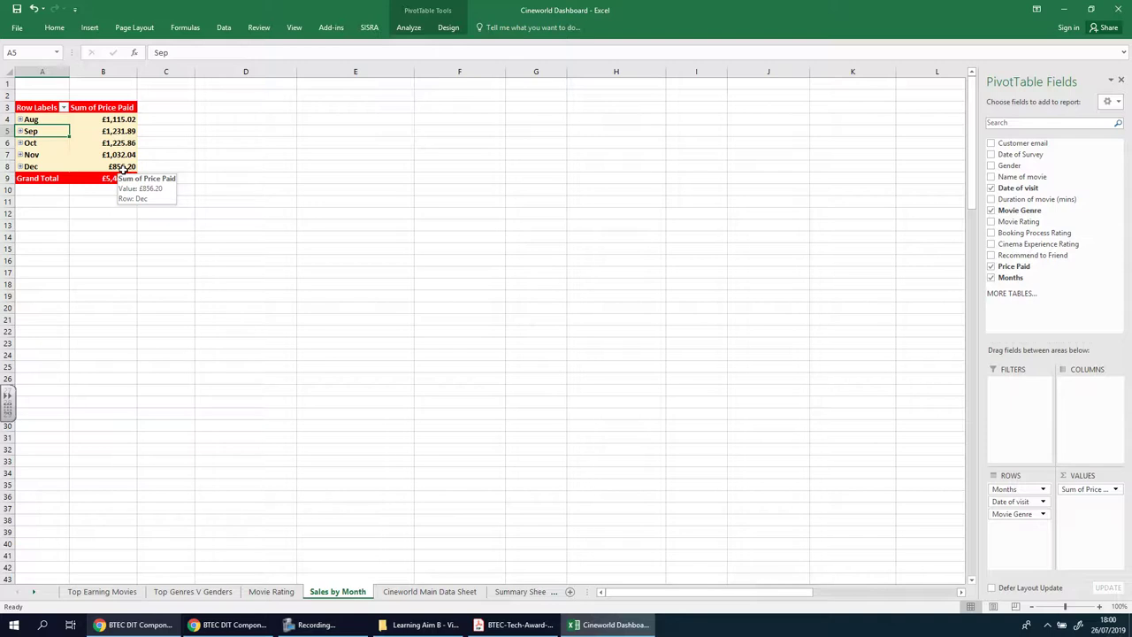
pyautogui.click(19, 119)
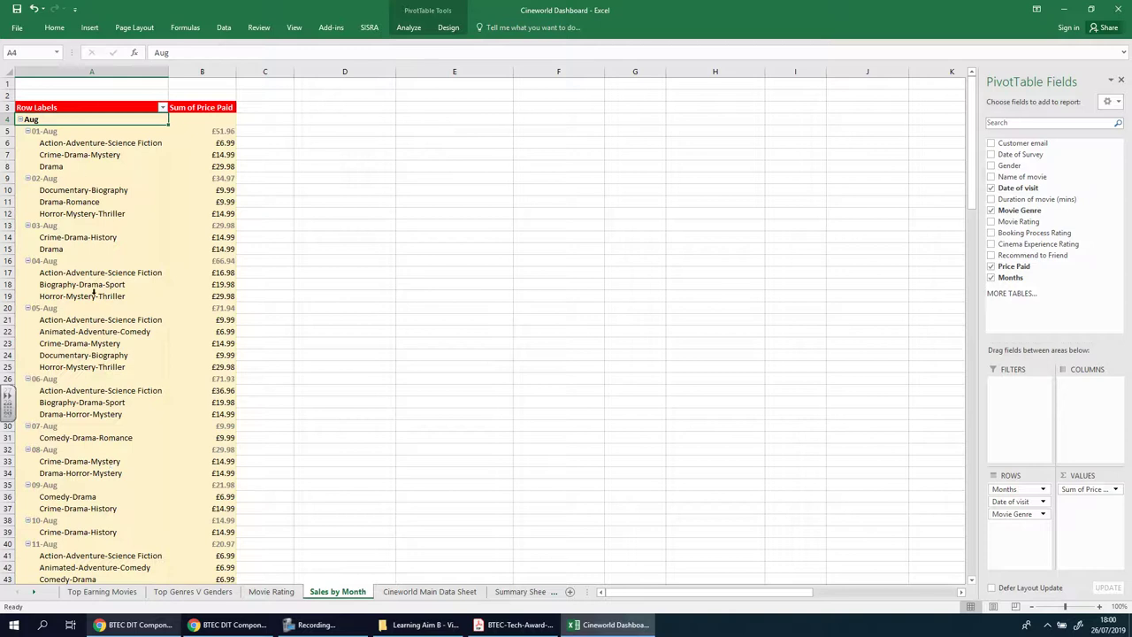
pyautogui.scroll(-11, 99, 453)
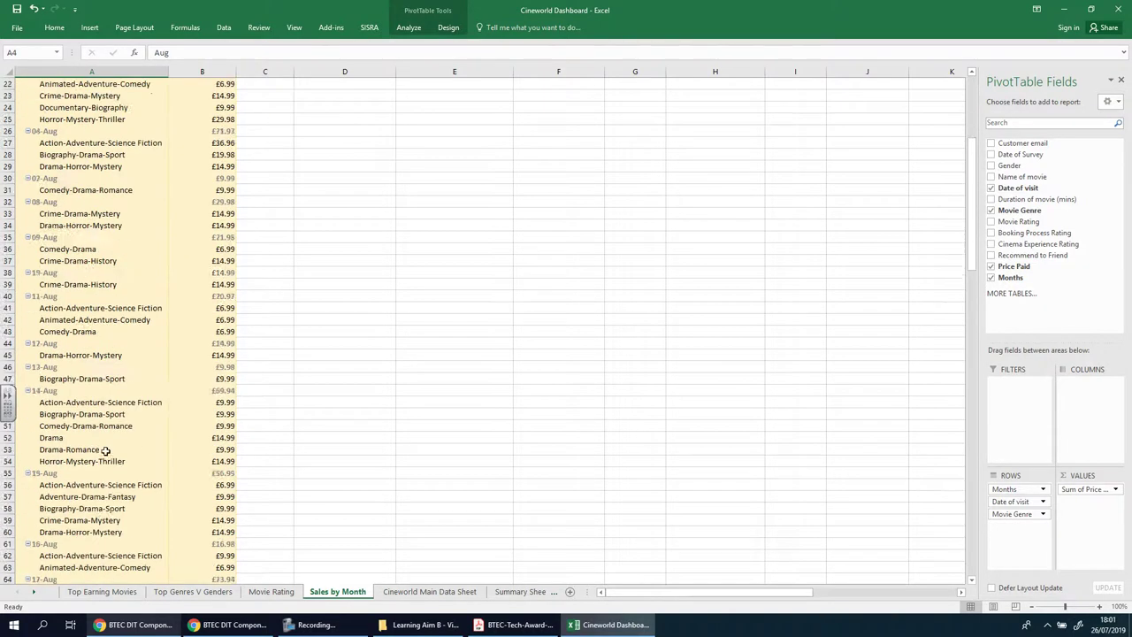
pyautogui.scroll(-15, 105, 451)
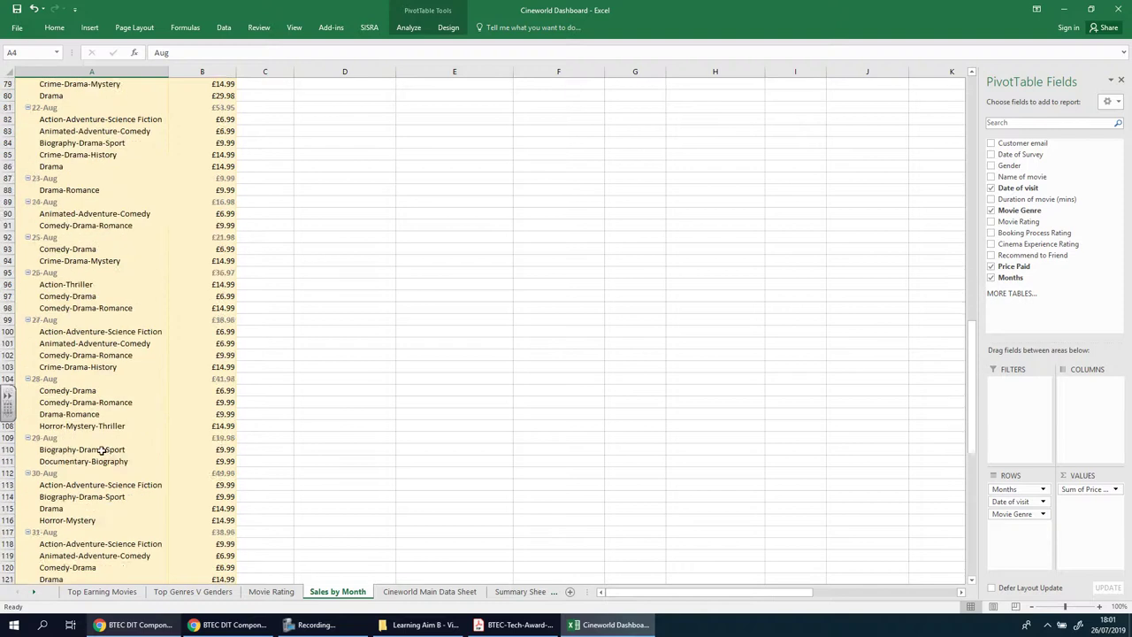
pyautogui.scroll(20, 114, 422)
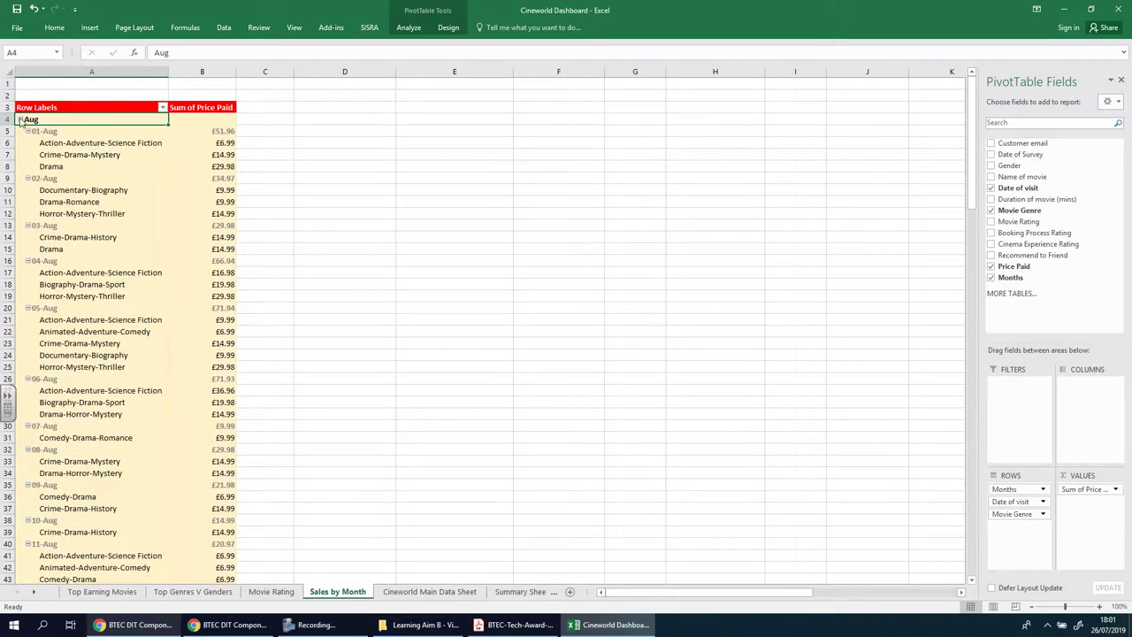
pyautogui.click(21, 120)
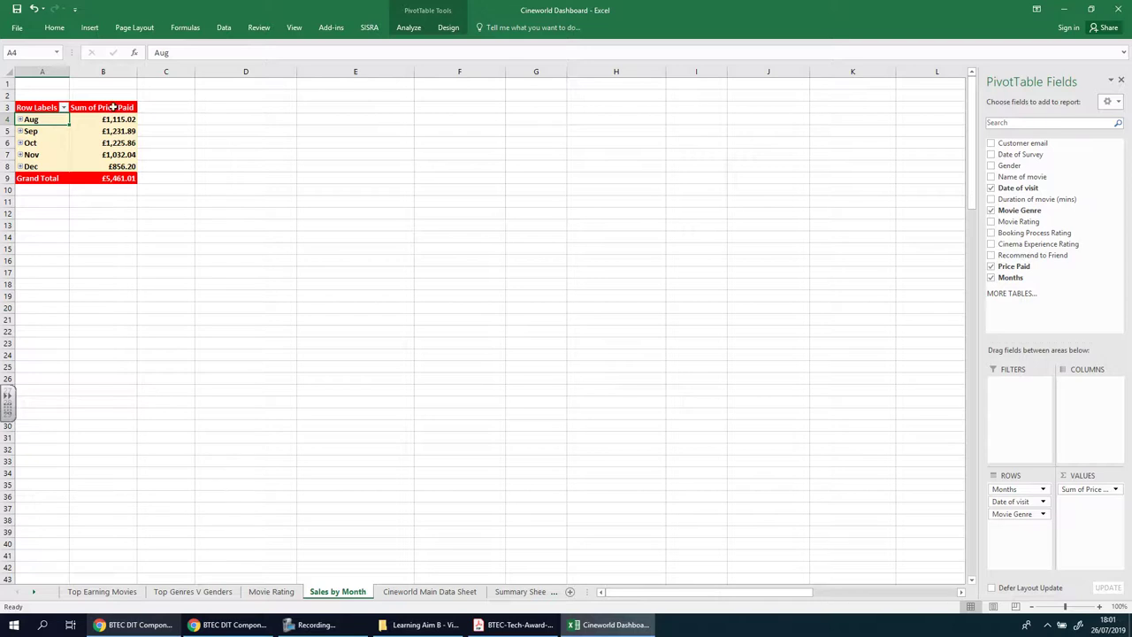
# - Remove the Movie Genre field from the rows of the Sales by Month PivotTable
pyautogui.click(1042, 514)
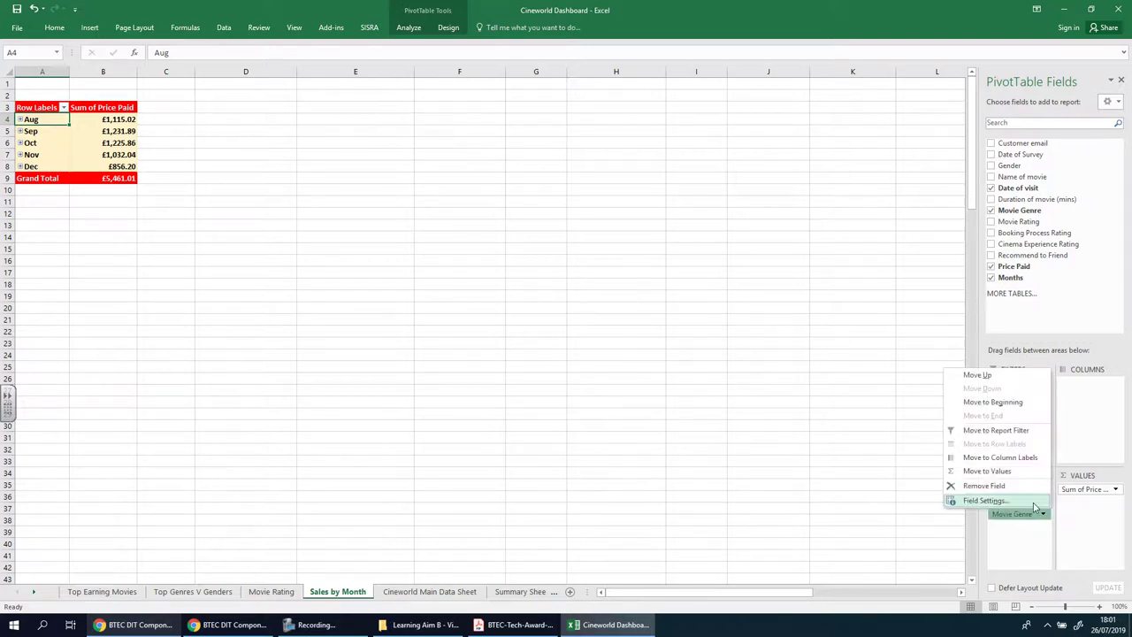
pyautogui.click(995, 495)
pyautogui.click(179, 270)
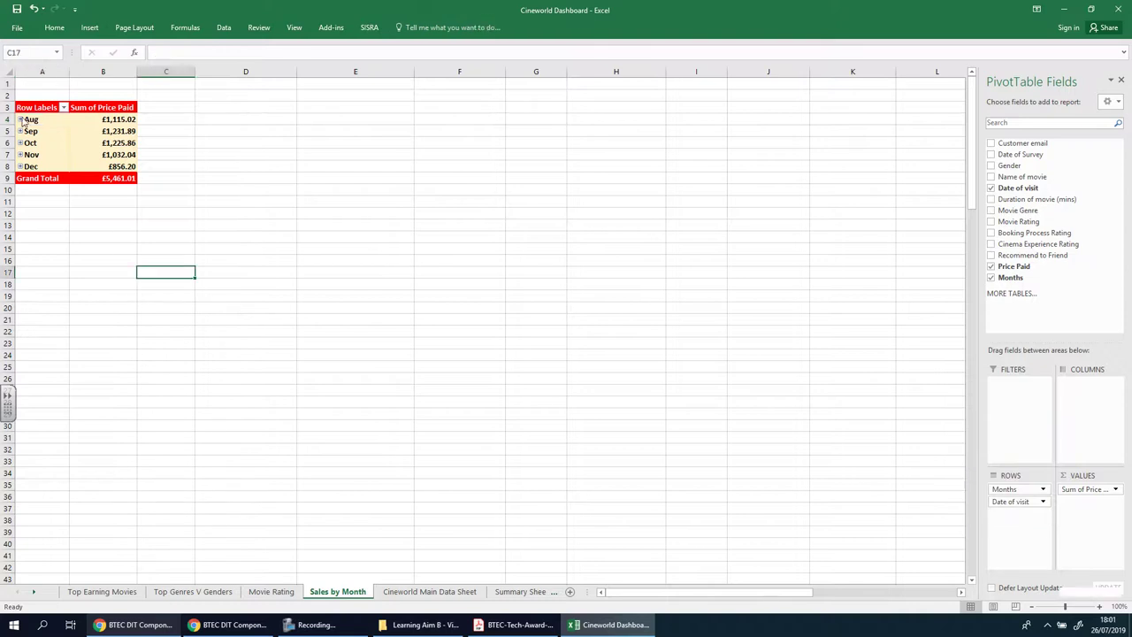
# - Expand August in the Sales by Month PivotTable to examine its daily sales, and collapse it again
pyautogui.click(20, 119)
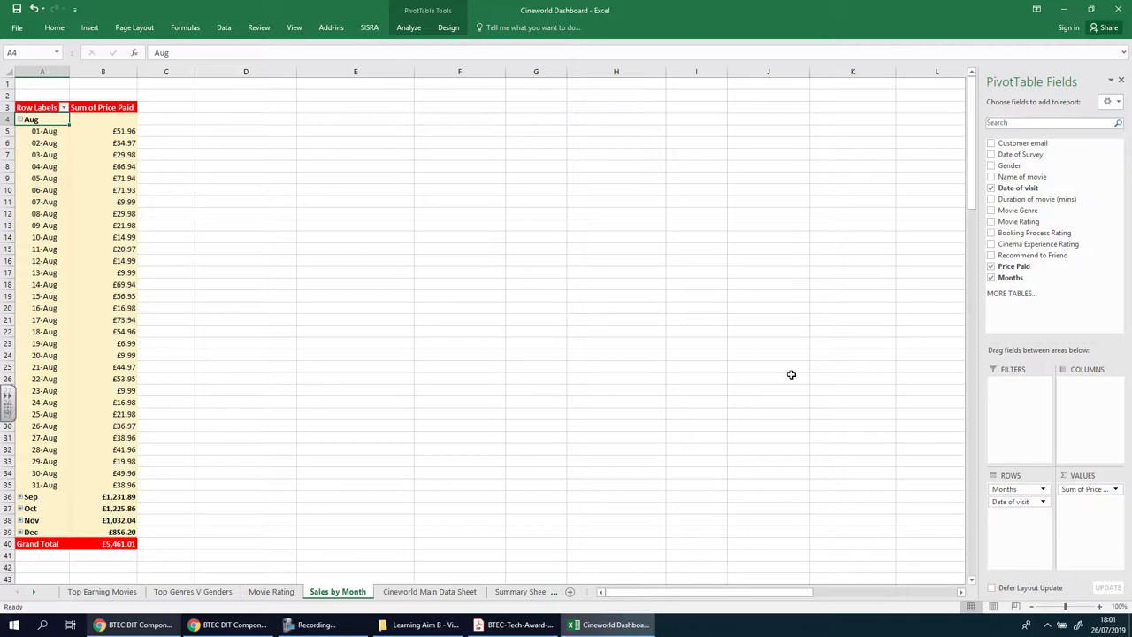
pyautogui.click(20, 118)
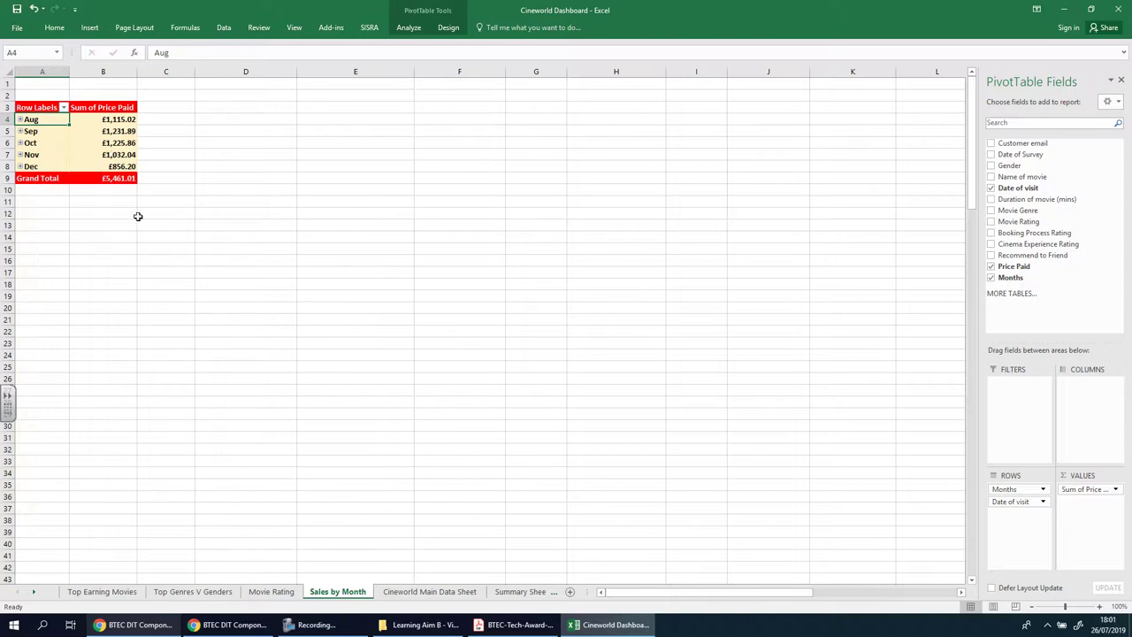
pyautogui.moveTo(85, 174)
# - View the Cineworld Main Data Sheet, and go back through the PivotTable sheets to the comment on Top Earning Movies
pyautogui.click(397, 592)
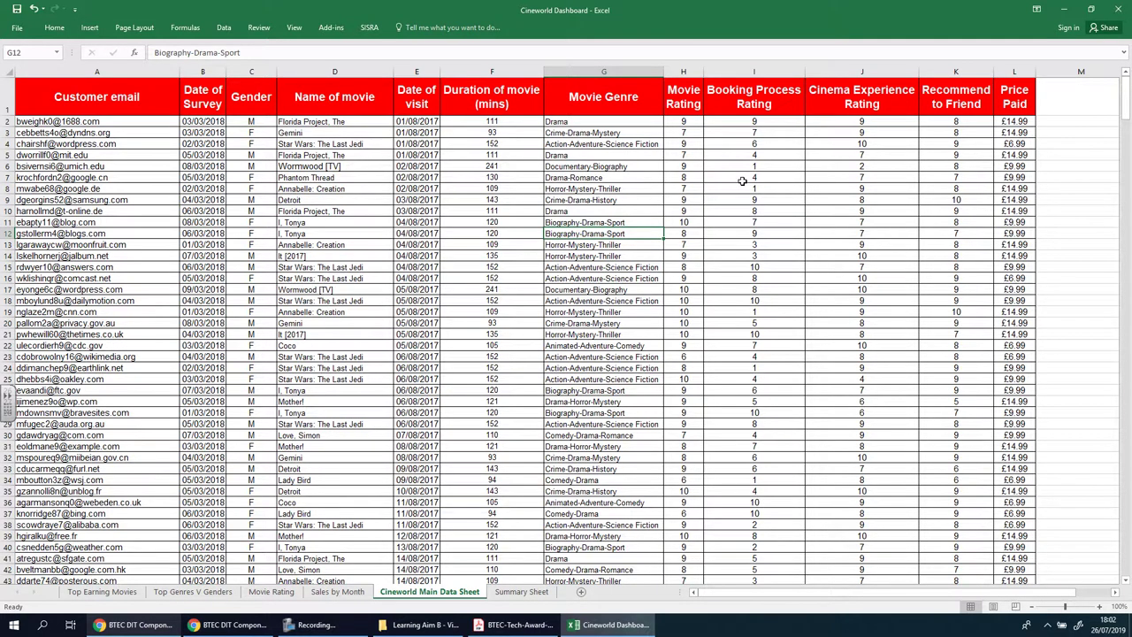
pyautogui.click(345, 592)
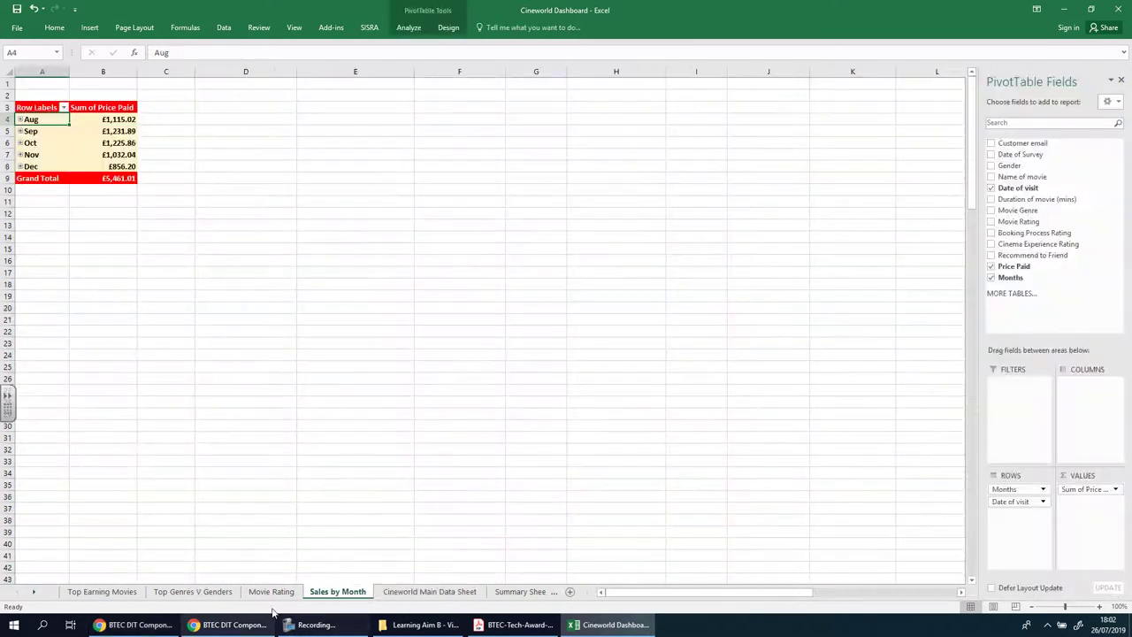
pyautogui.click(271, 592)
pyautogui.click(190, 592)
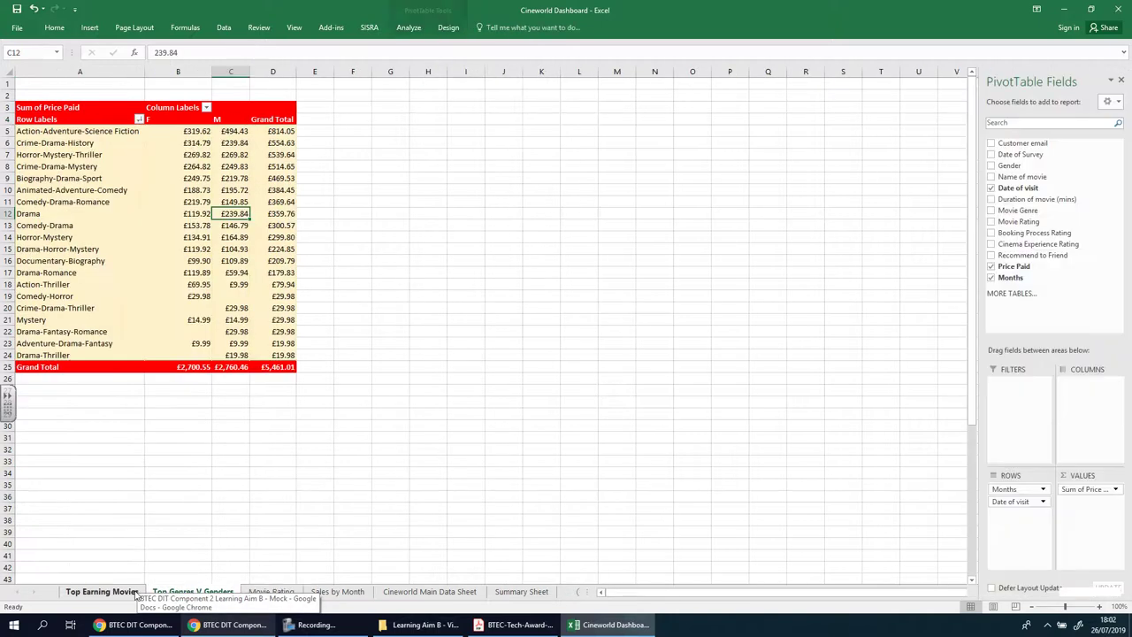
pyautogui.click(134, 592)
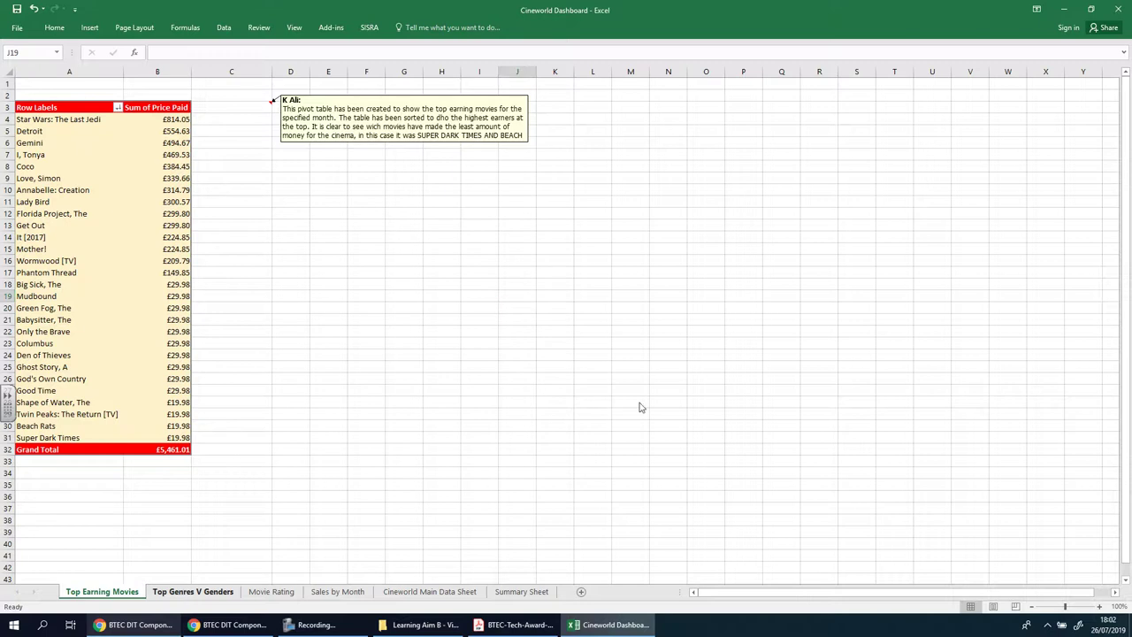
# - Review the Top Genres V Genders, Movie Rating and Sales by Month PivotTables, rereading the explanatory comment on Top Earning Movies
pyautogui.hotkey('ctrl', 'pagedown')
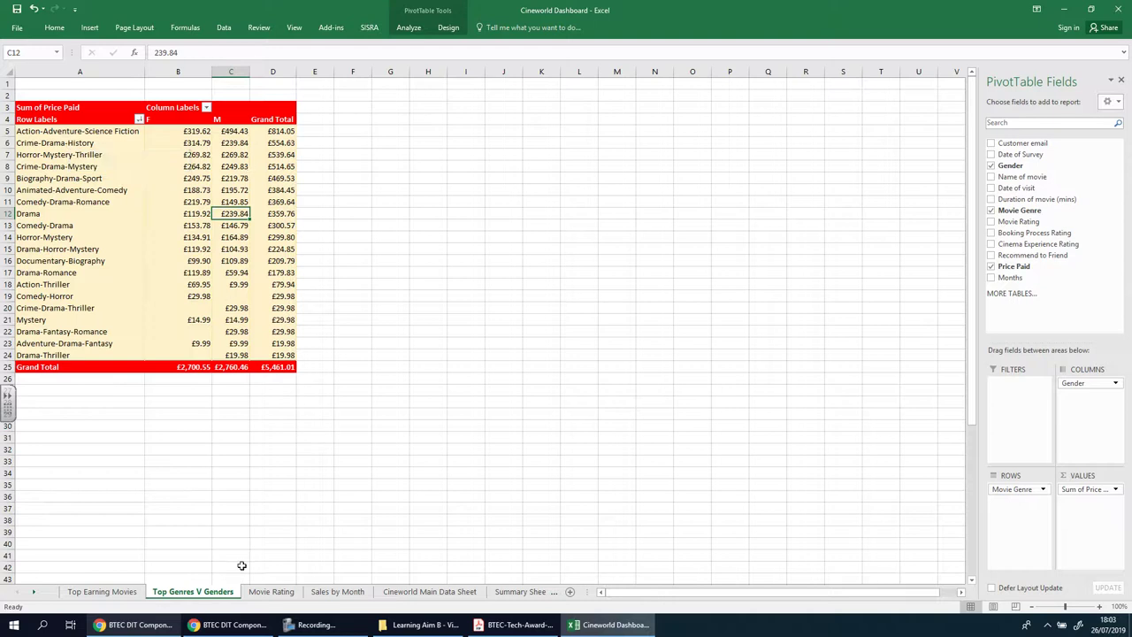
pyautogui.click(130, 591)
pyautogui.click(192, 591)
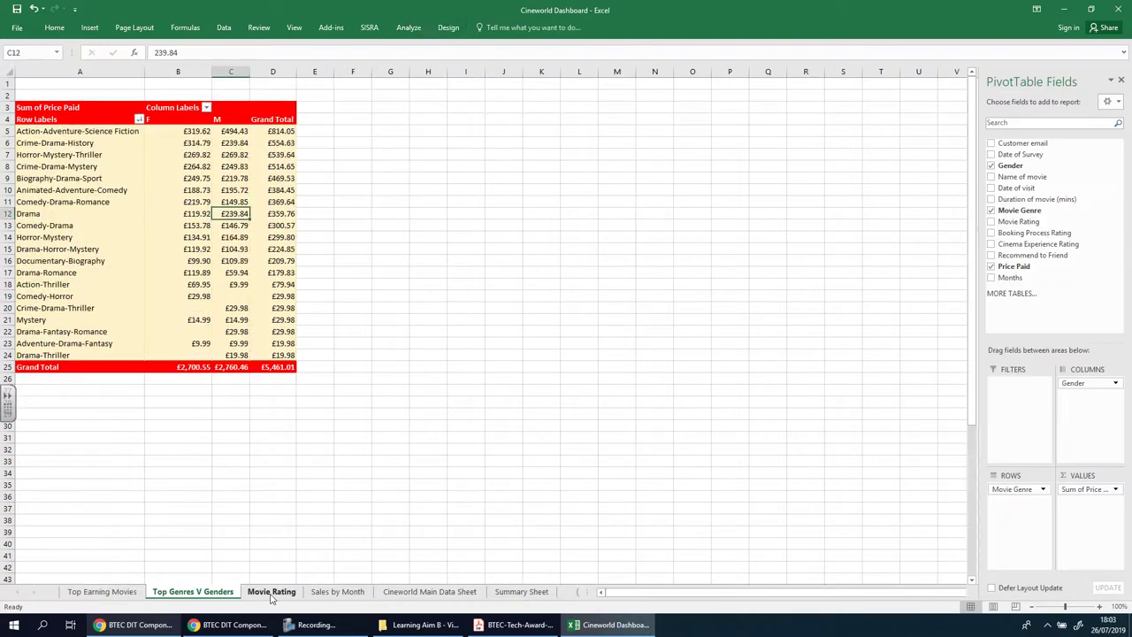
pyautogui.click(287, 592)
pyautogui.click(343, 592)
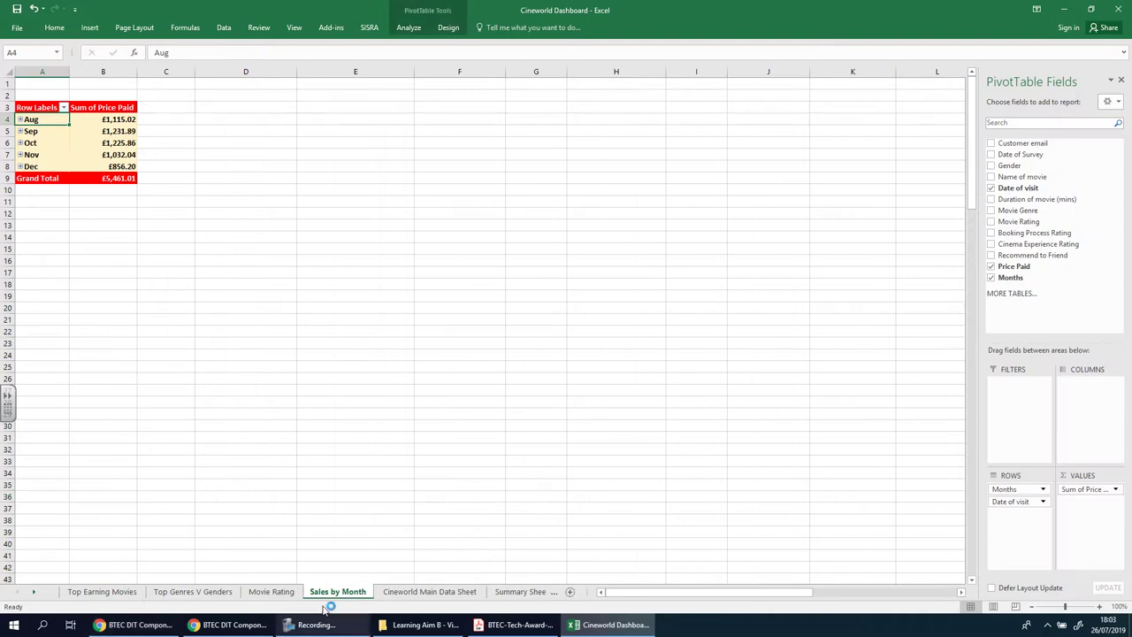
pyautogui.click(158, 590)
pyautogui.click(132, 592)
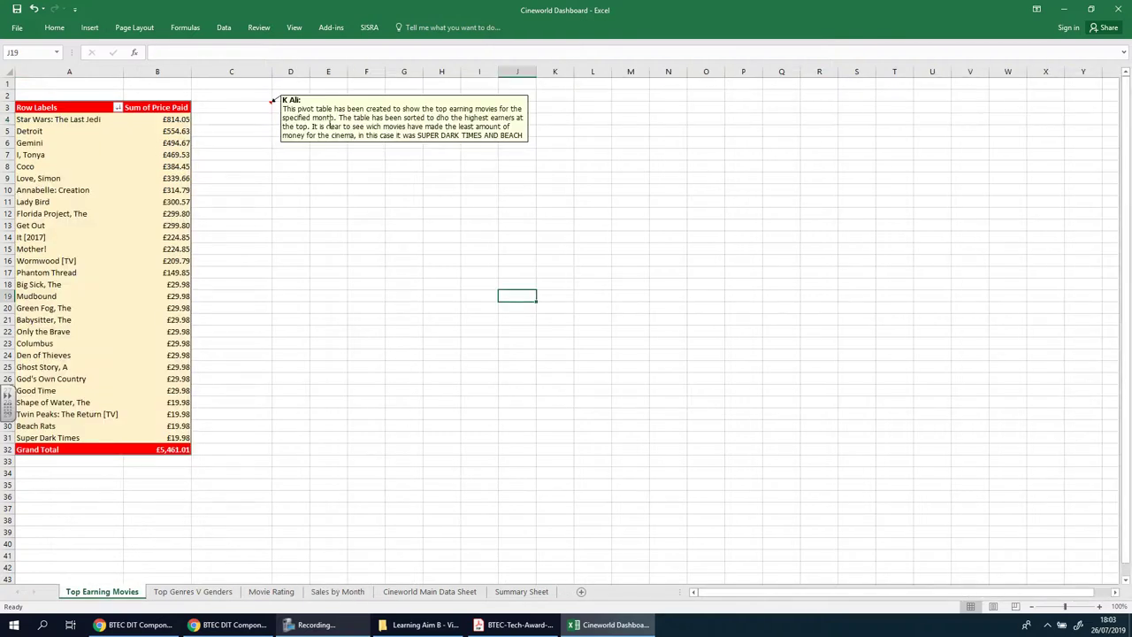
pyautogui.click(202, 591)
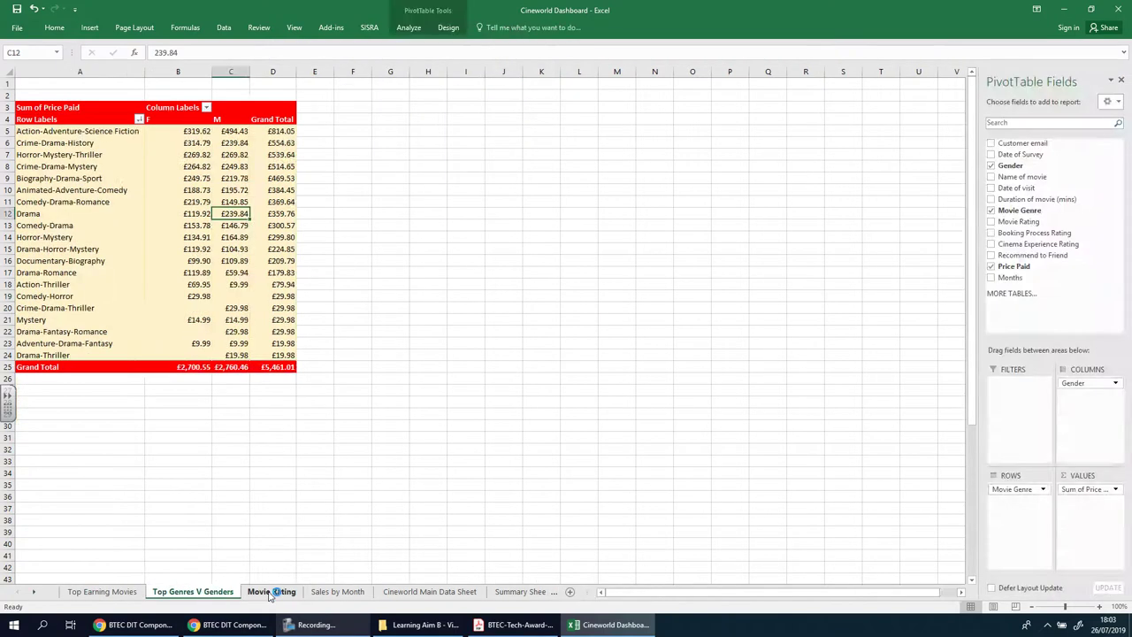
pyautogui.click(269, 592)
pyautogui.click(337, 591)
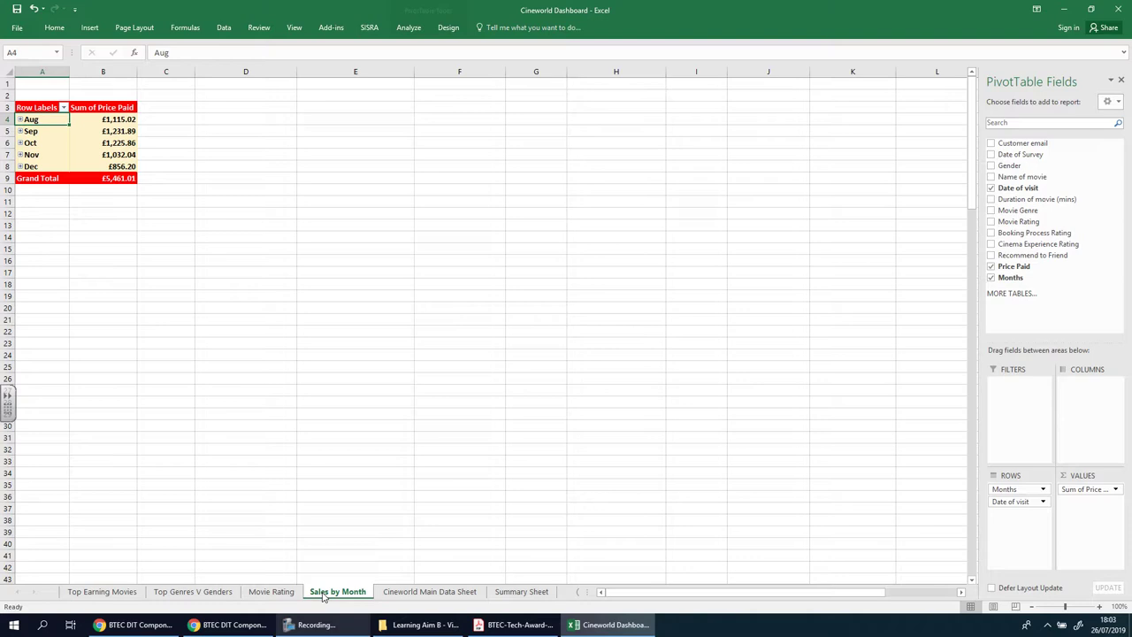
# - Check the Section 5: Pivot Tables prompt in Google Docs against August's daily sales breakdown in Excel, and return to the document
pyautogui.click(230, 624)
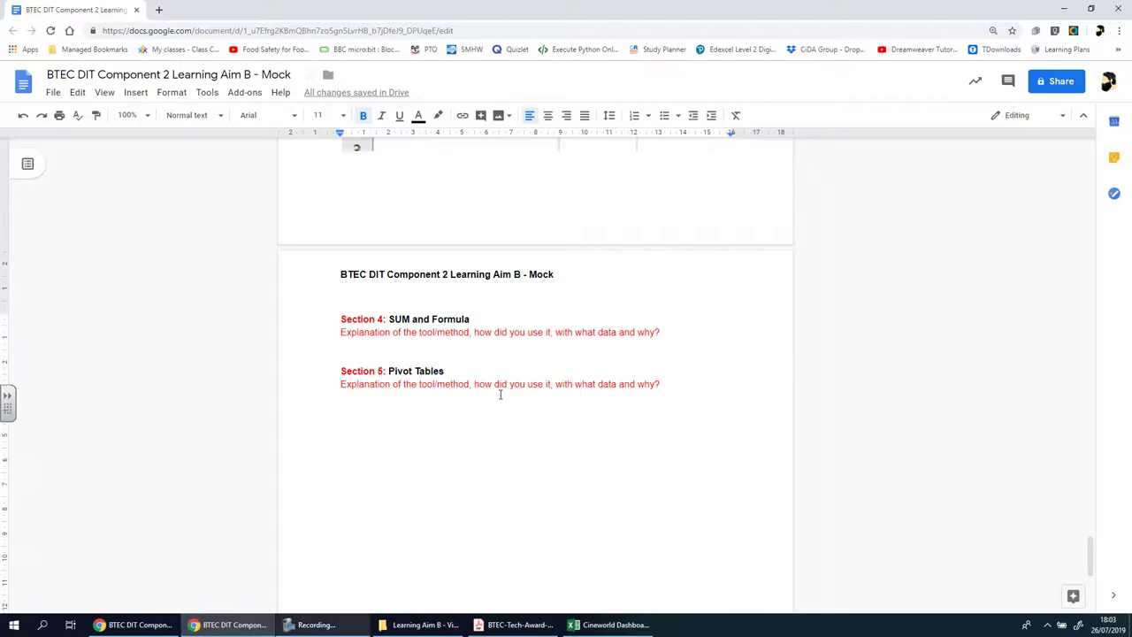
pyautogui.click(619, 628)
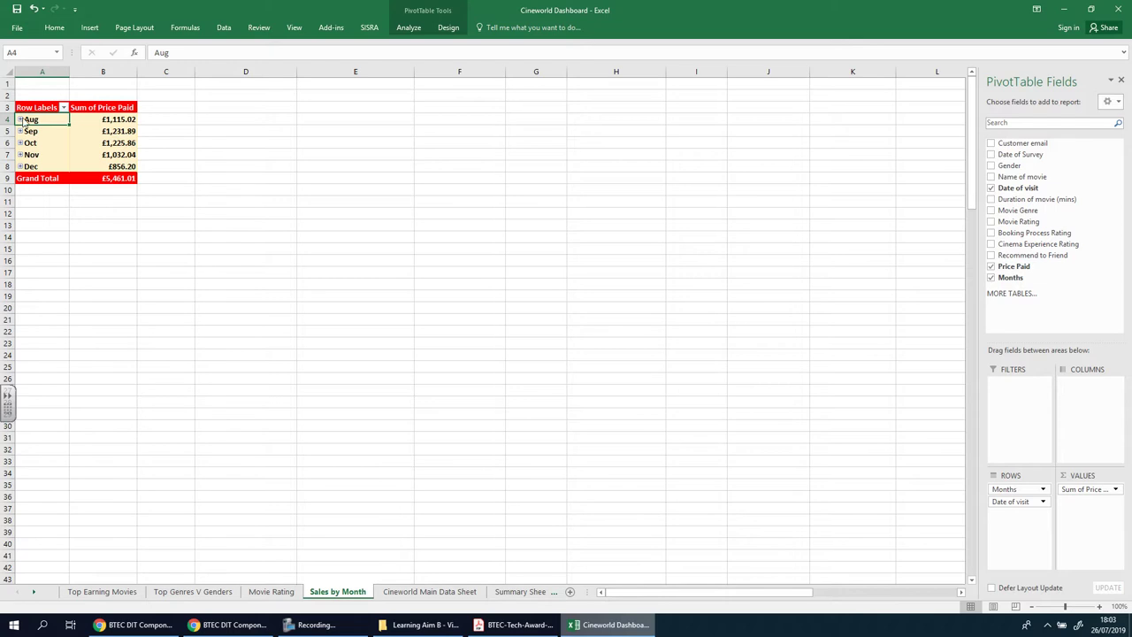
pyautogui.click(21, 120)
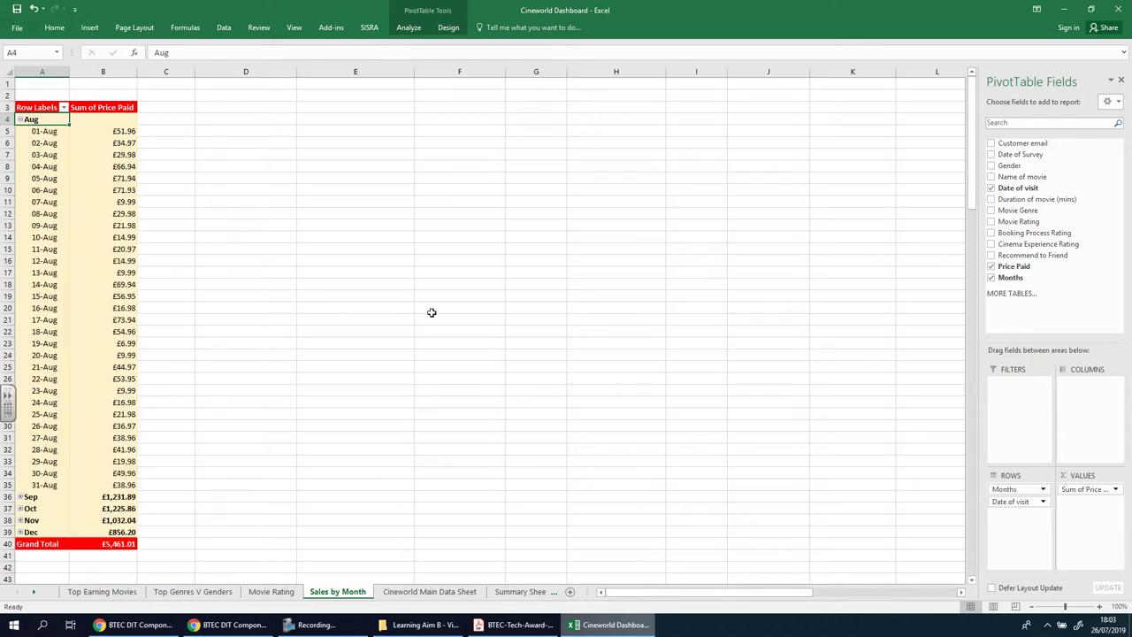
pyautogui.click(21, 120)
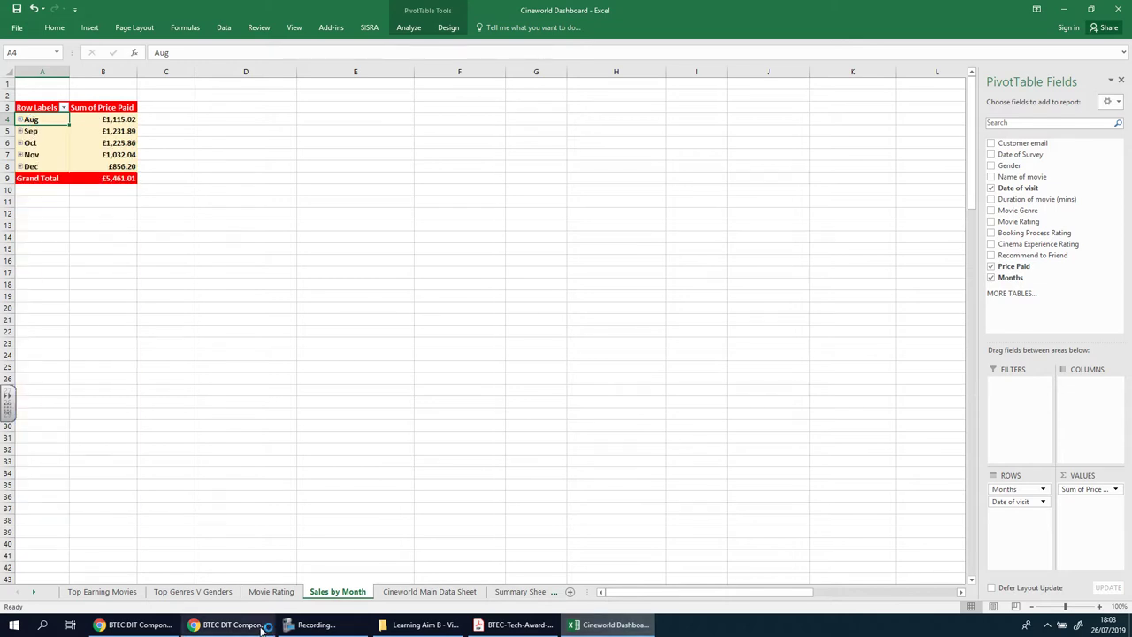
pyautogui.click(257, 626)
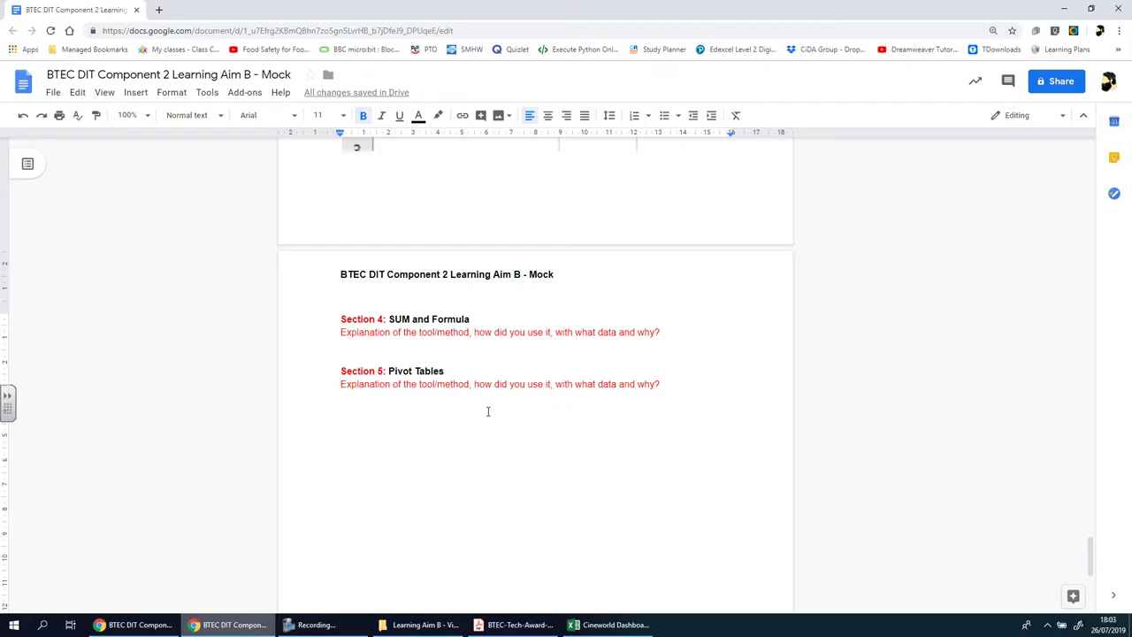